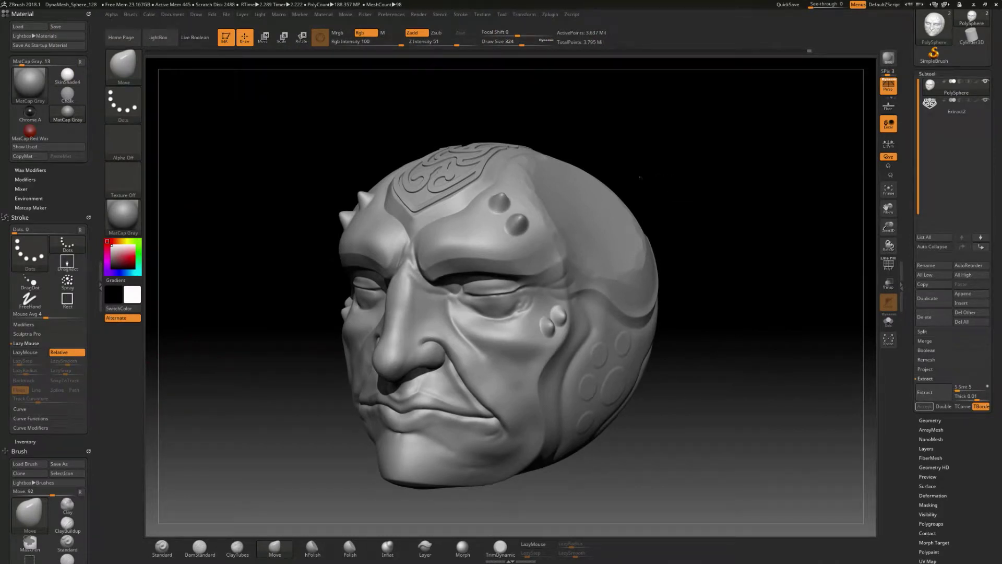
Examine the sculpted head from the front, above and side, including its forehead ornament, spikes and side panels.
left_click_drag(697, 159, 680, 162)
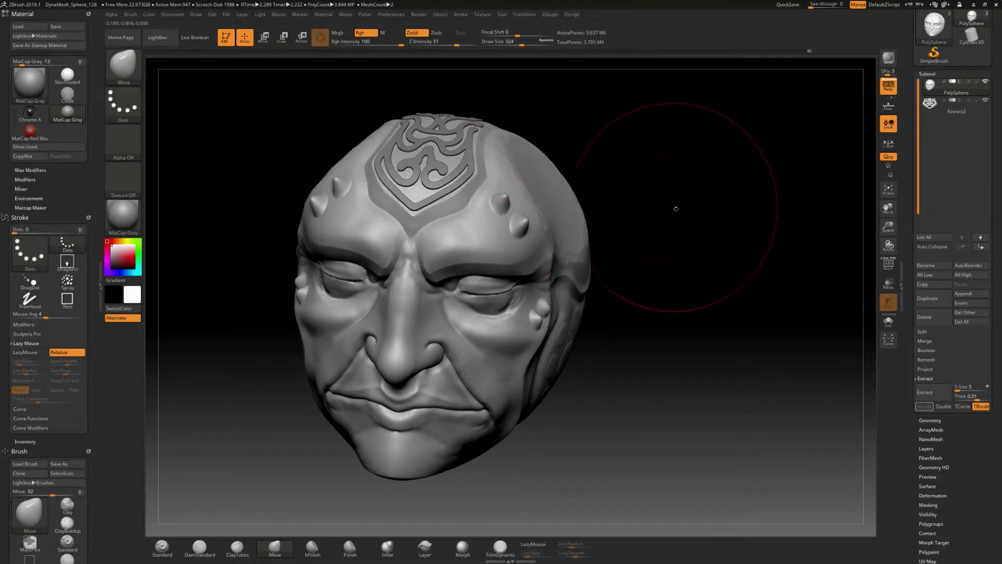
key("s")
left_click_drag(676, 209, 679, 280)
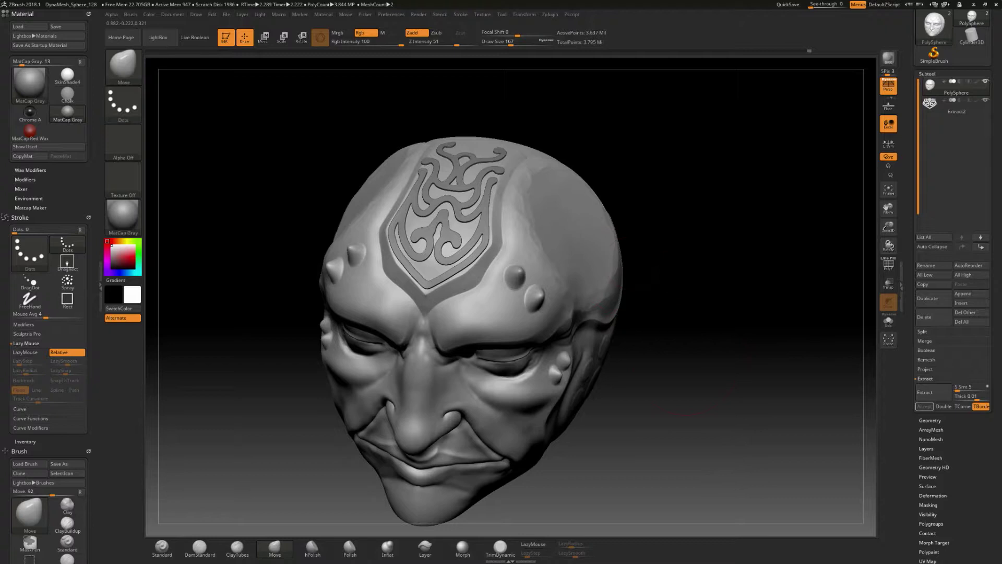
mouse_move(679, 412)
left_mouse_down()
mouse_move(671, 384)
mouse_move(689, 358)
mouse_move(670, 388)
mouse_move(700, 343)
mouse_move(647, 337)
mouse_move(737, 411)
left_mouse_up()
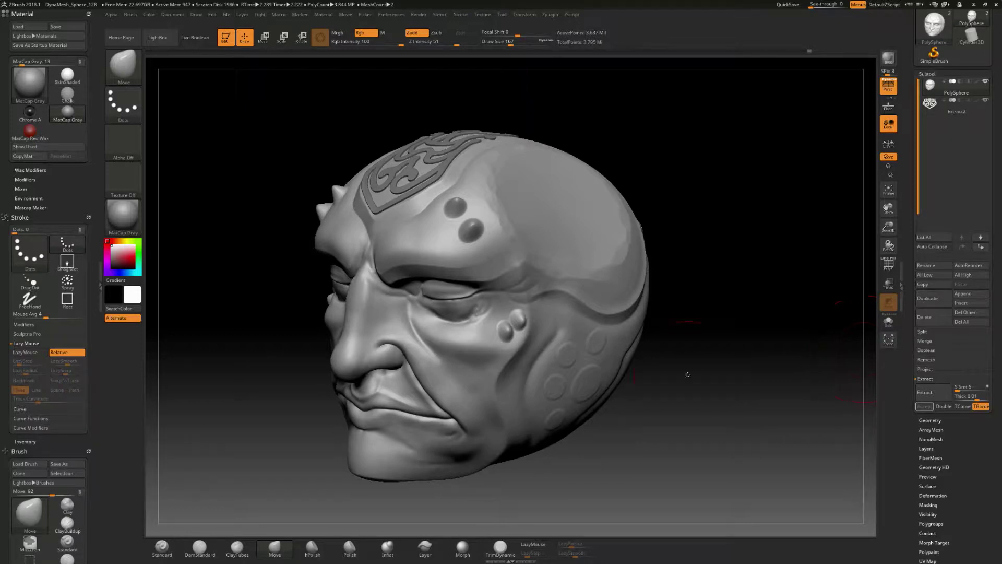
left_click_drag(695, 347, 755, 322)
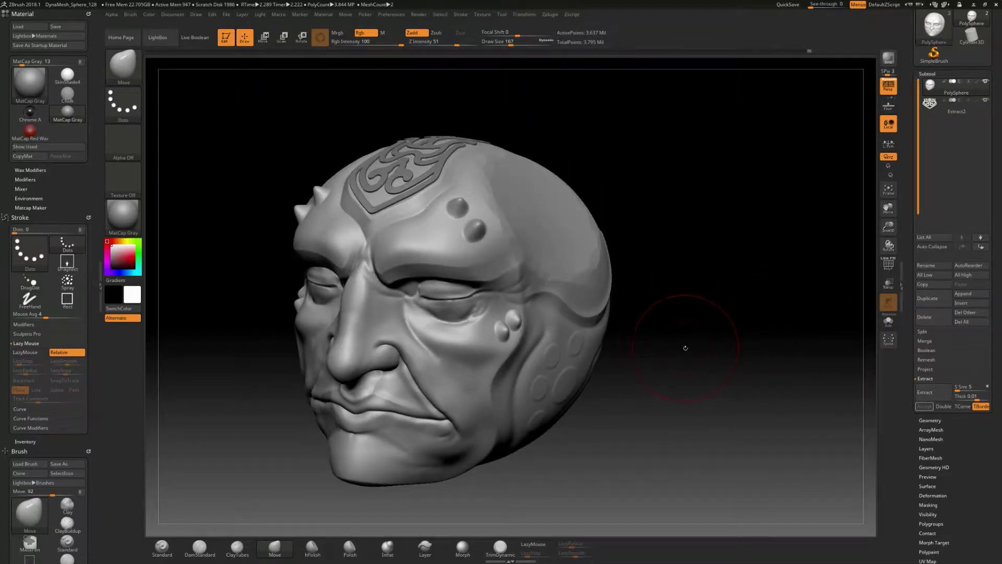
key("s")
left_click_drag(693, 351, 681, 349)
mouse_move(477, 231)
left_mouse_down("shift")
mouse_move(473, 238)
mouse_move(481, 236)
mouse_move(465, 203)
mouse_move(484, 237)
left_mouse_up("shift")
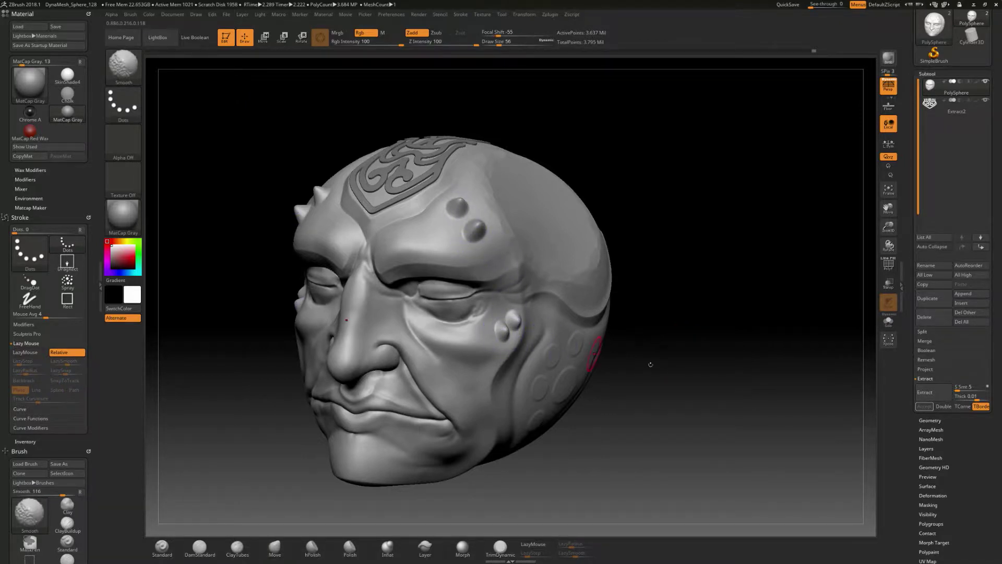
left_click_drag(684, 369, 667, 380)
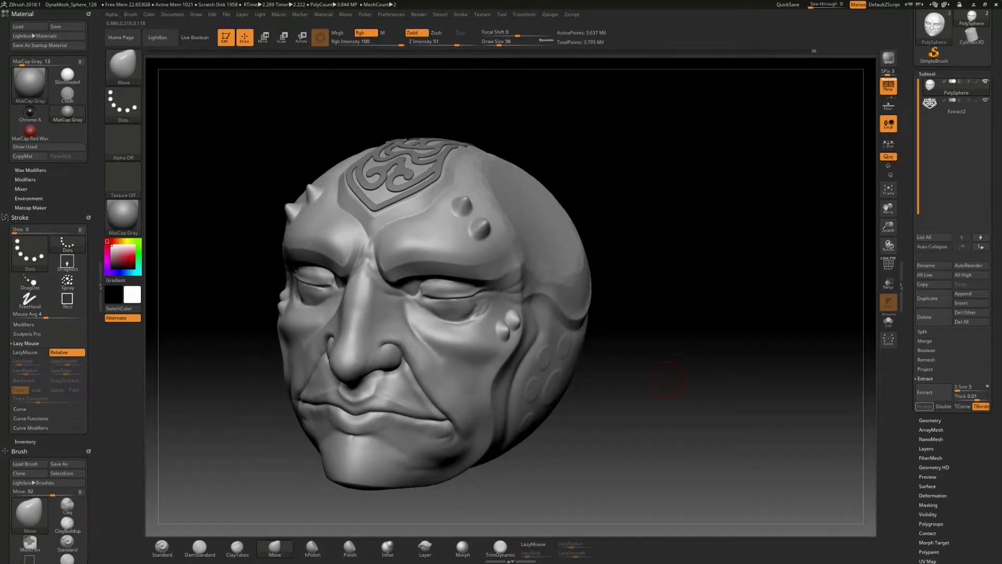
mouse_move(930, 86)
left_click_drag(684, 406, 684, 404)
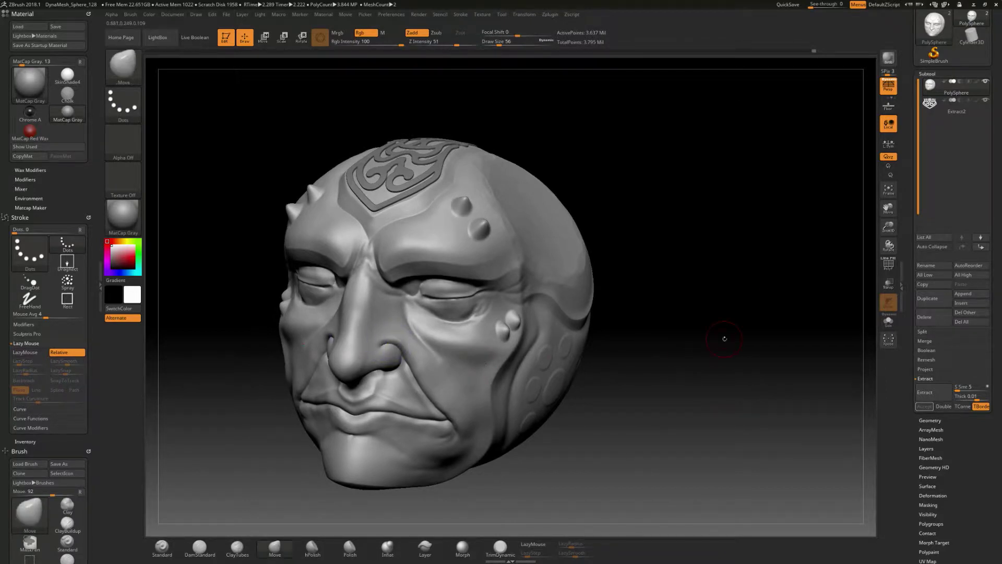
mouse_move(705, 386)
left_mouse_down()
mouse_move(689, 391)
mouse_move(726, 372)
mouse_move(739, 401)
mouse_move(750, 384)
left_mouse_up()
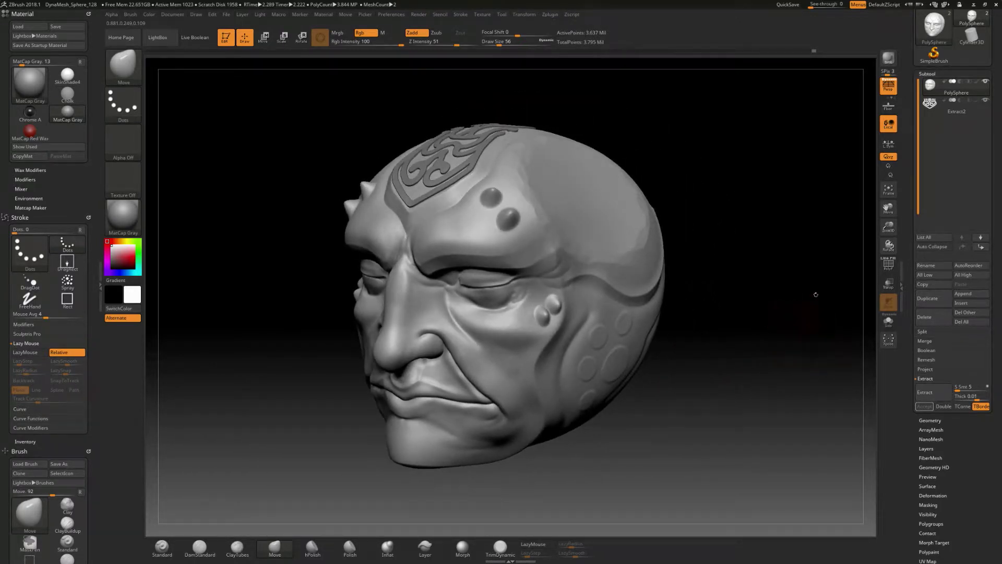
Append a Cone3D primitive to the head as a new subtool.
left_click(973, 295)
mouse_move(737, 309)
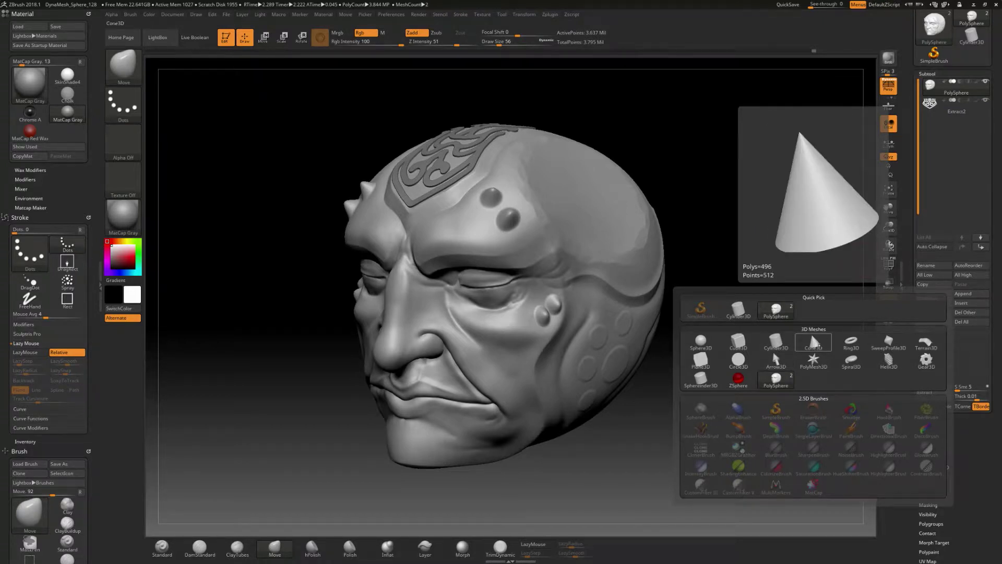
left_click(813, 342)
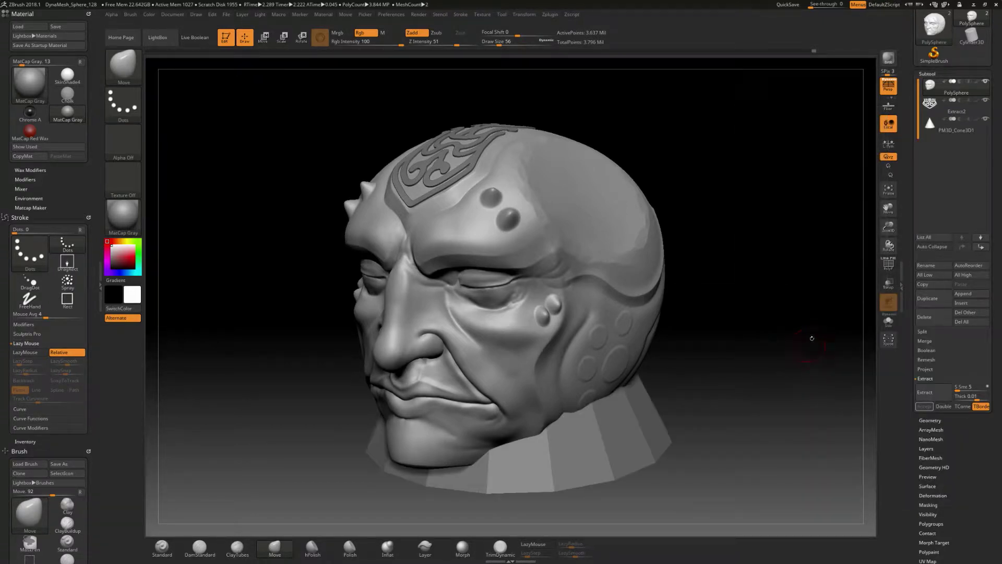
Switch the active subtool back and forth between the cone, the forehead ornament and the head.
left_click(955, 126)
left_click_drag(791, 286, 830, 288, "shift")
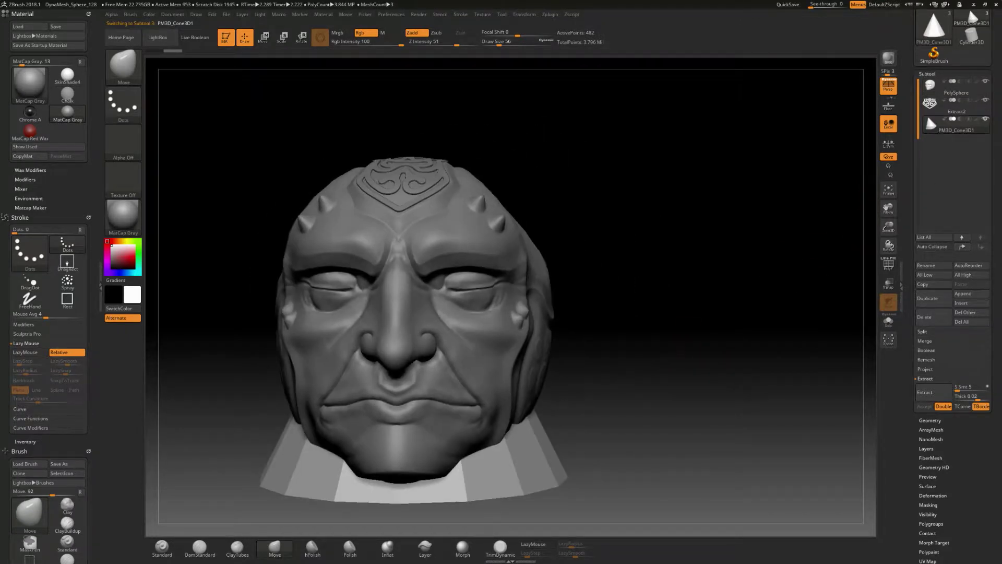
left_click(926, 113)
left_click(932, 84)
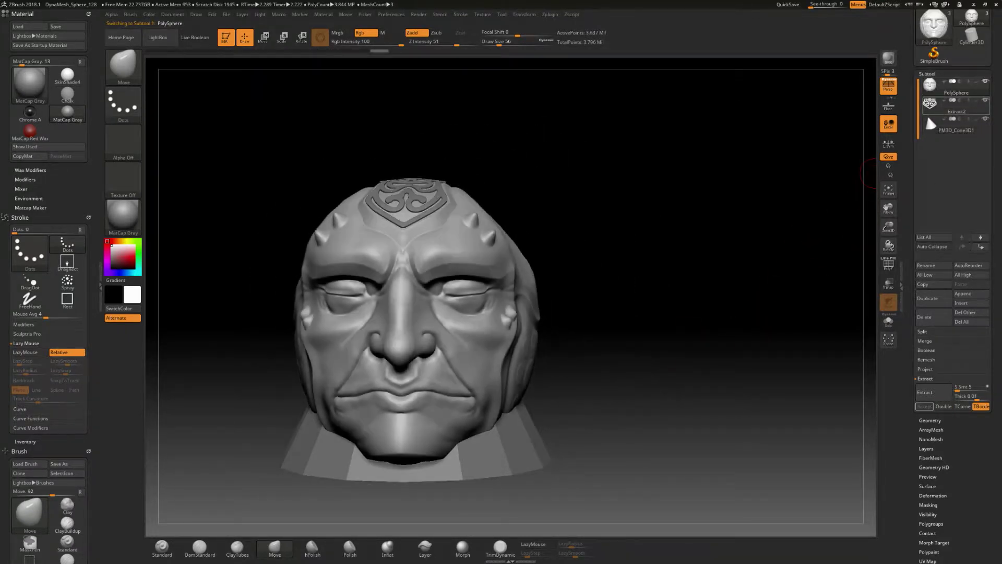
left_click(927, 123)
left_click(931, 86)
Pick the cone, head and forehead ornament in turn directly on the model, ending with the cone as the active subtool.
left_click_drag(783, 345, 658, 349)
left_click(599, 457, "alt")
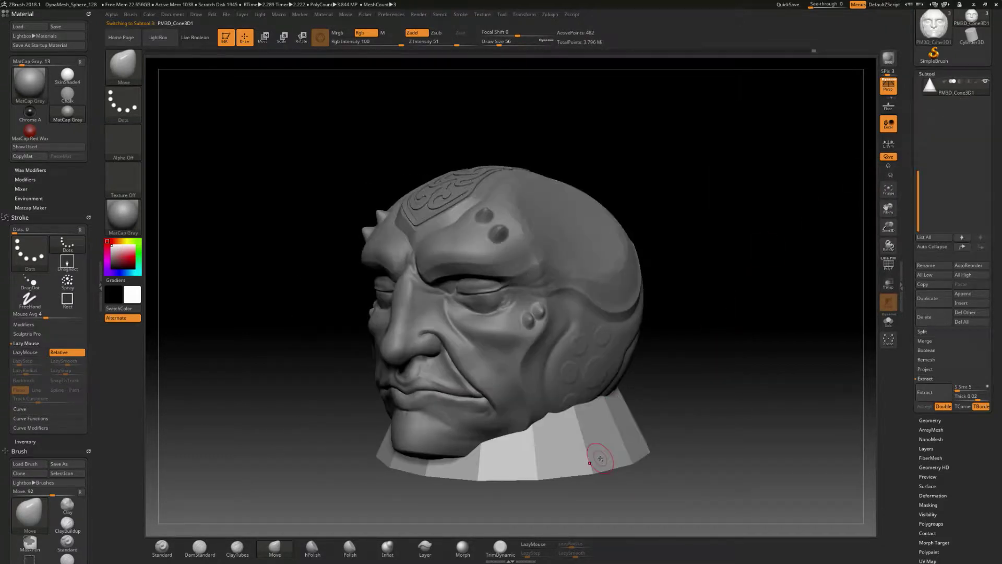
left_click(599, 336, "alt")
left_click(455, 200, "alt")
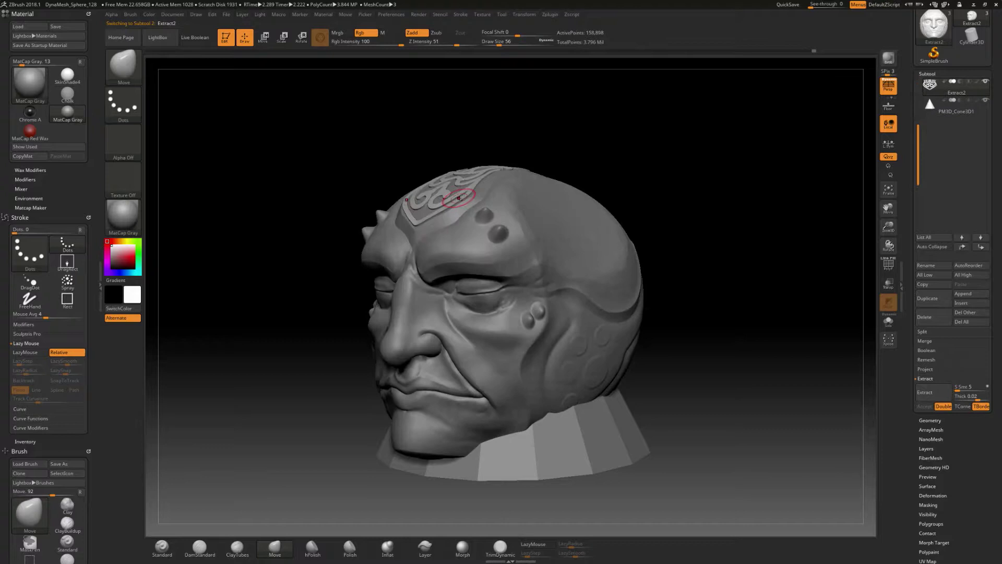
left_click_drag(715, 351, 794, 303)
left_click(617, 443, "alt")
left_click_drag(918, 194, 918, 124)
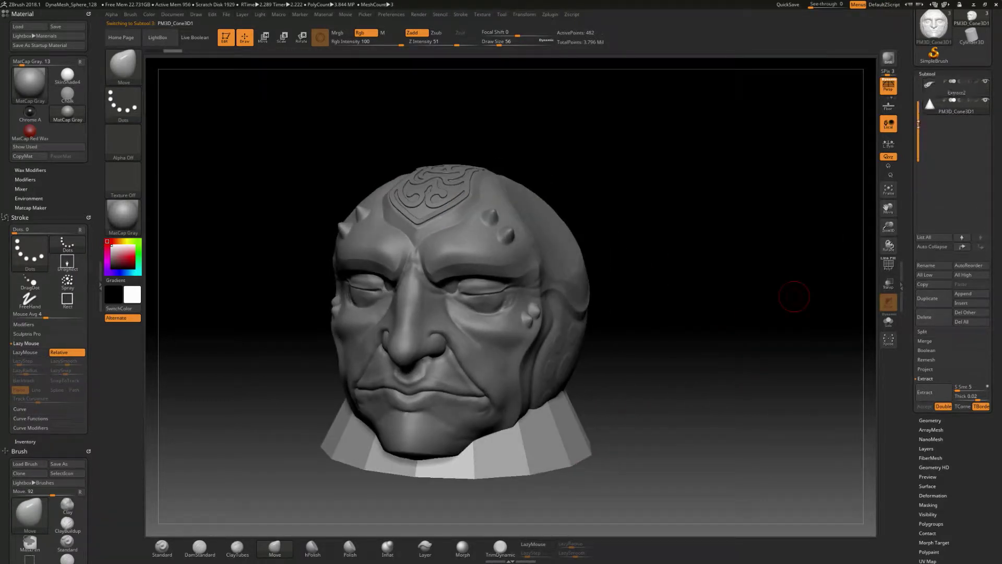
left_click_drag(698, 321, 690, 345)
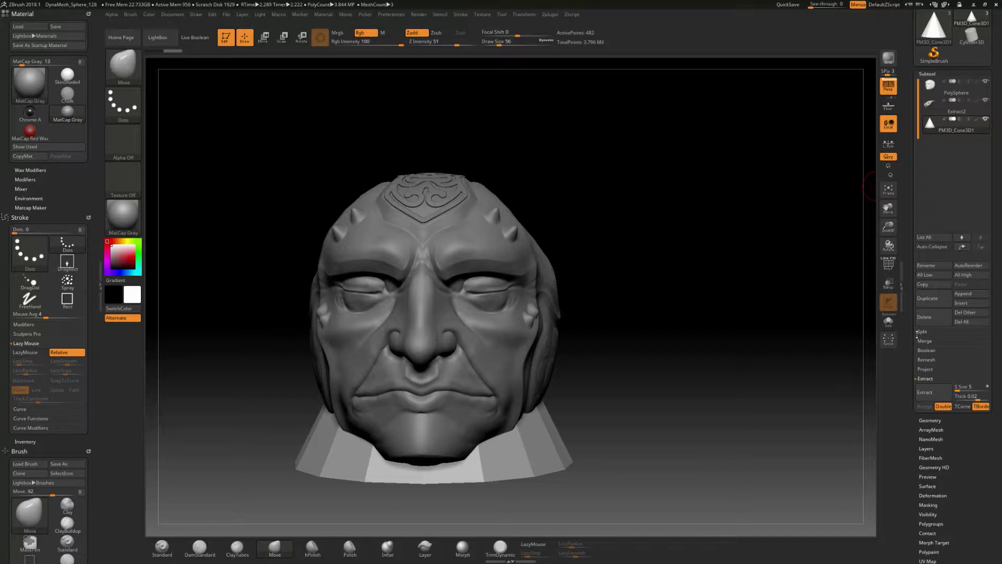
scroll(914, 150, "up", 3)
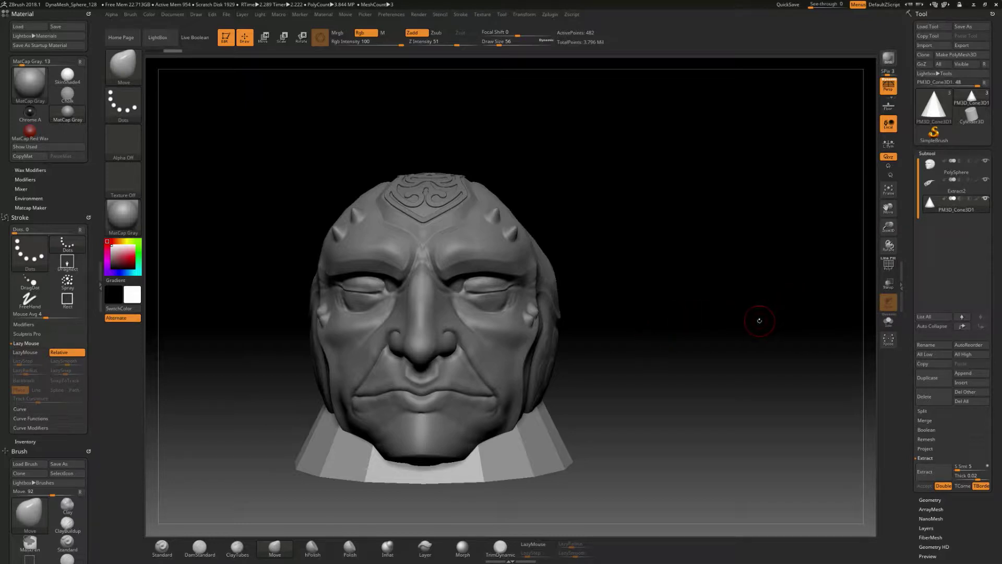
Move the cone up and sideways out of the head so it stands beside the face.
left_click(264, 38)
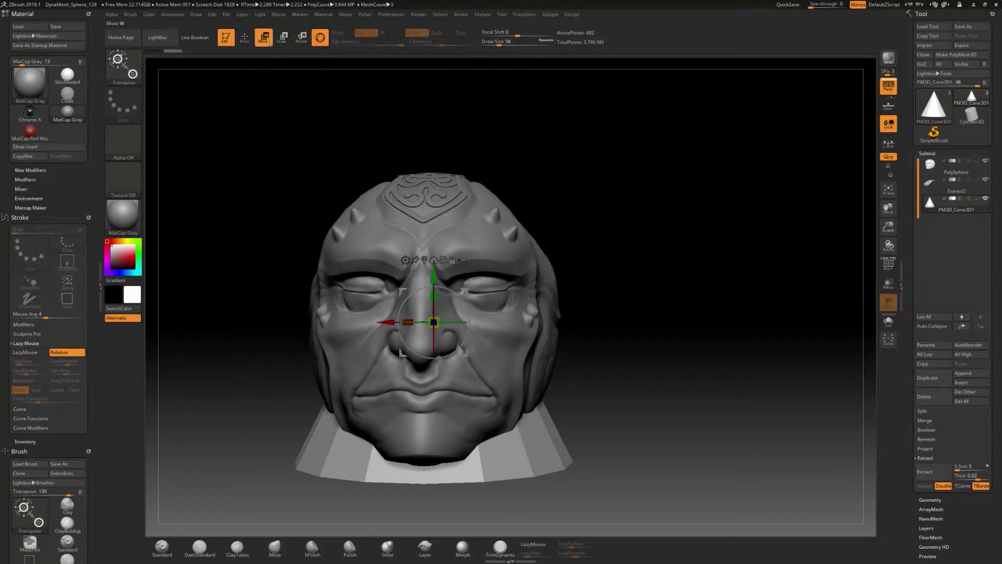
left_click_drag(434, 276, 599, 143)
left_click_drag(567, 172, 594, 159)
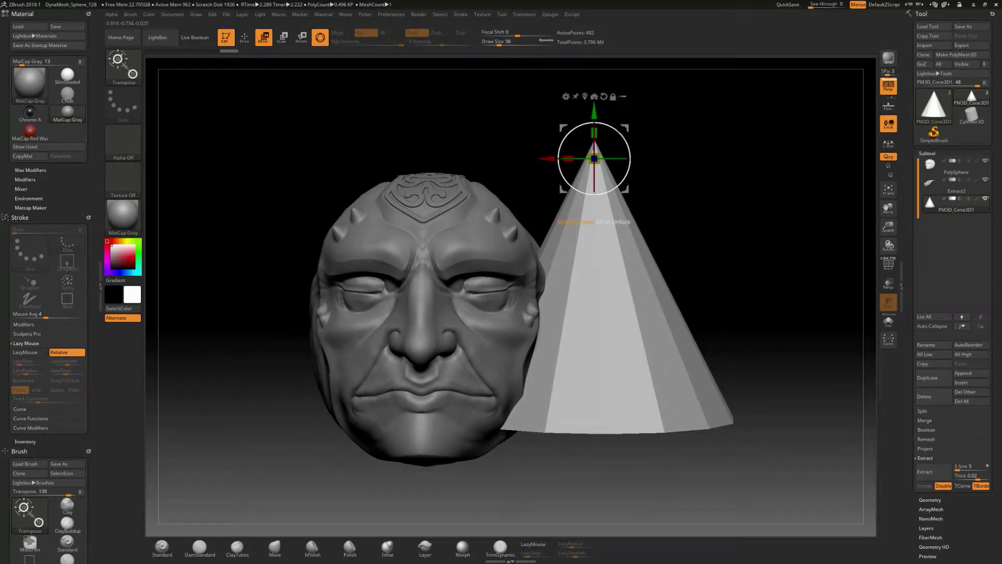
Scale and rotate the cone into a slim horn rising outward from the upper side of the head, and return to draw mode.
left_click_drag(604, 192, 726, 97)
left_click_drag(835, 216, 613, 450)
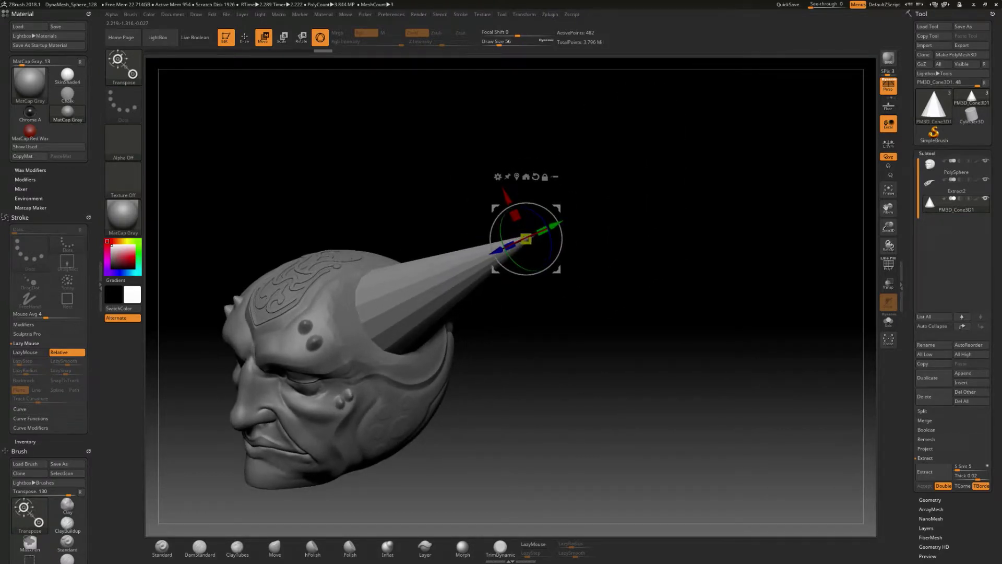
left_click_drag(555, 227, 541, 230)
left_click_drag(673, 324, 846, 323)
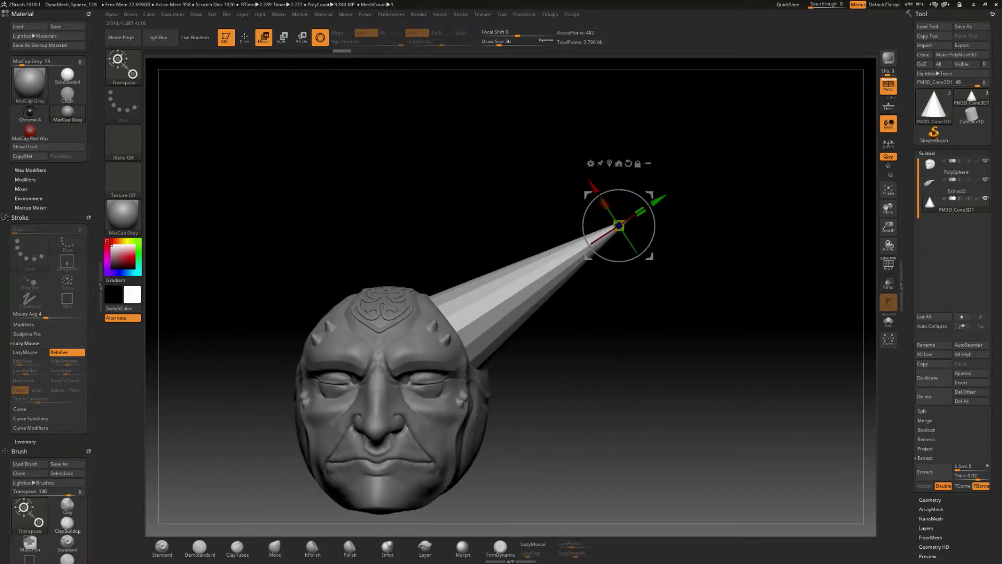
key("q")
left_click_drag(779, 366, 756, 320)
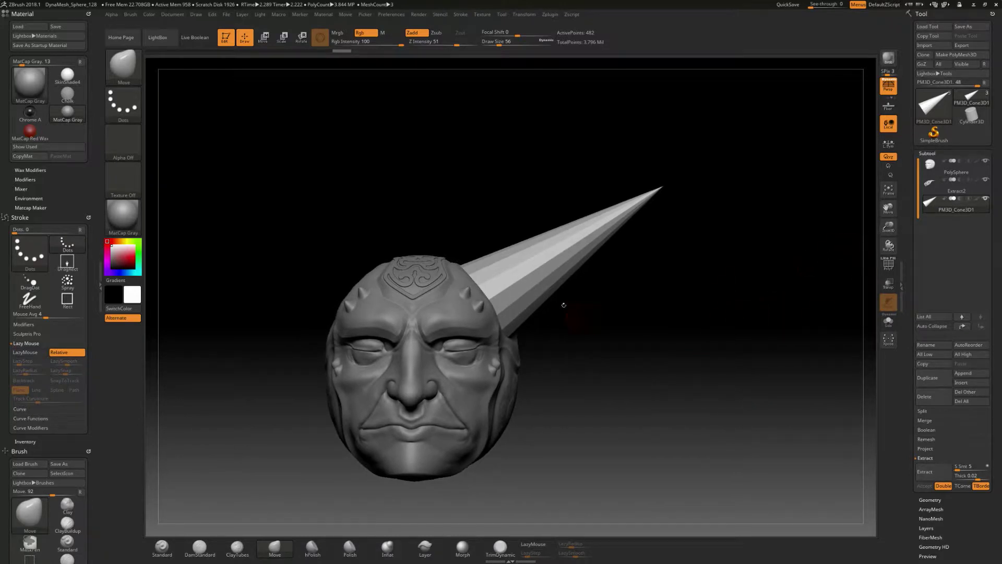
Duplicate the cone horn and mirror the copy to the opposite side of the head.
left_click(928, 378)
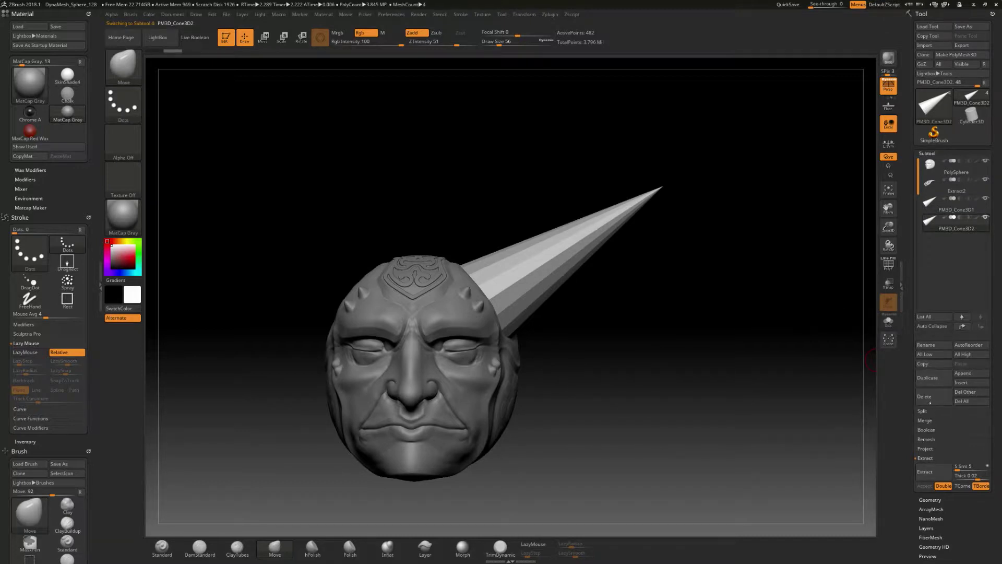
scroll(909, 387, "down", 3)
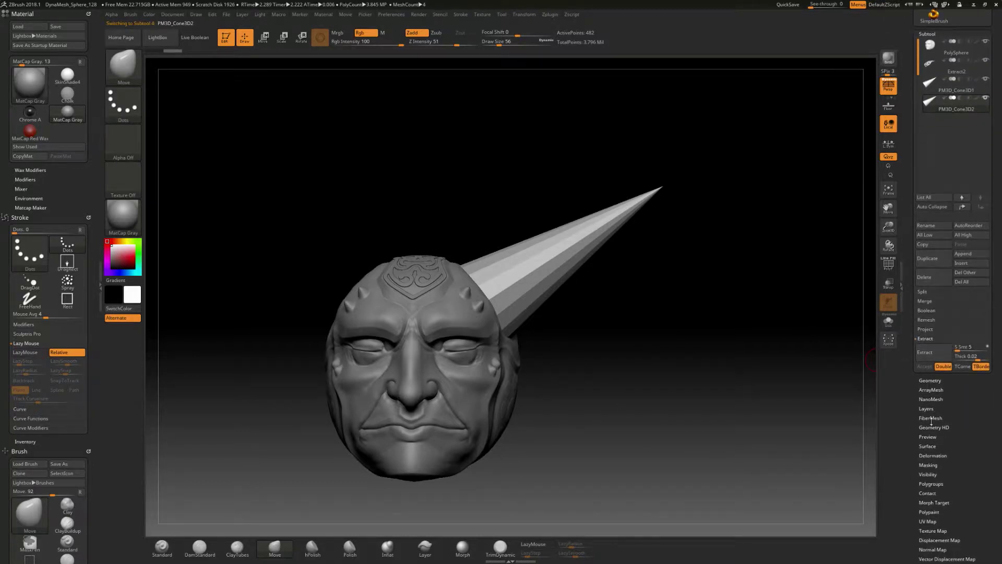
left_click(935, 455)
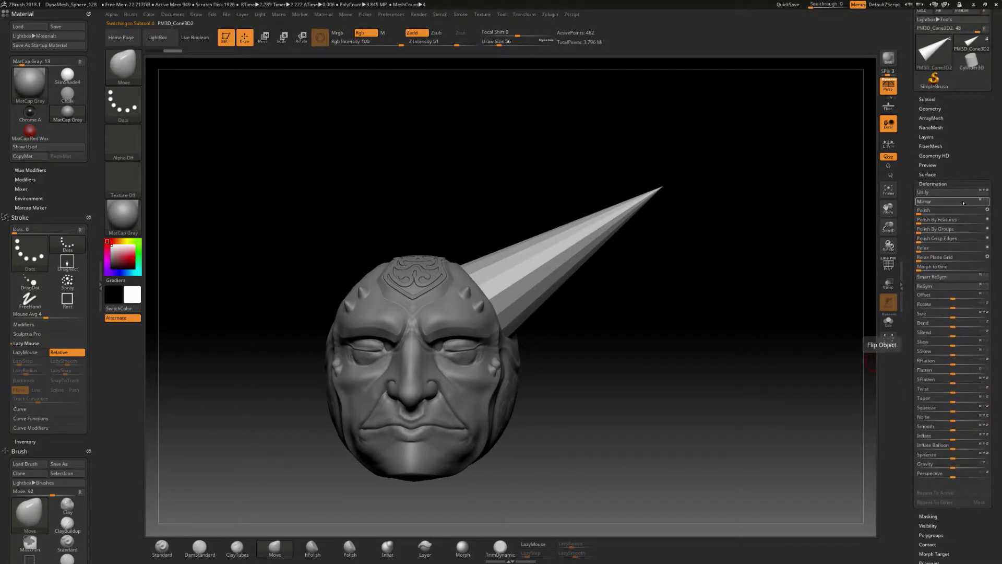
left_click(962, 203)
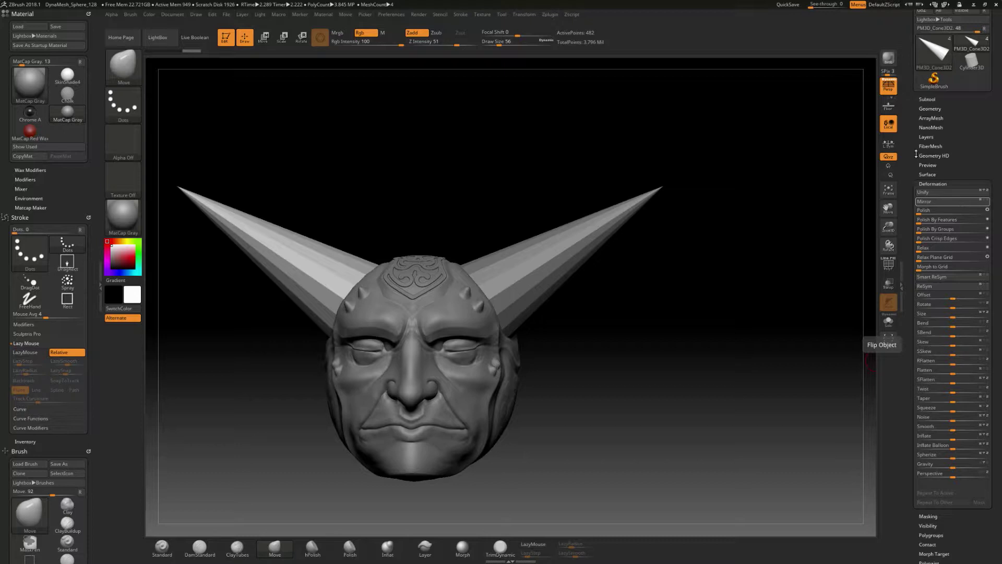
Merge the PM3D_Cone3D1 and PM3D_Cone3D2 horns into one subtool.
left_click(927, 99)
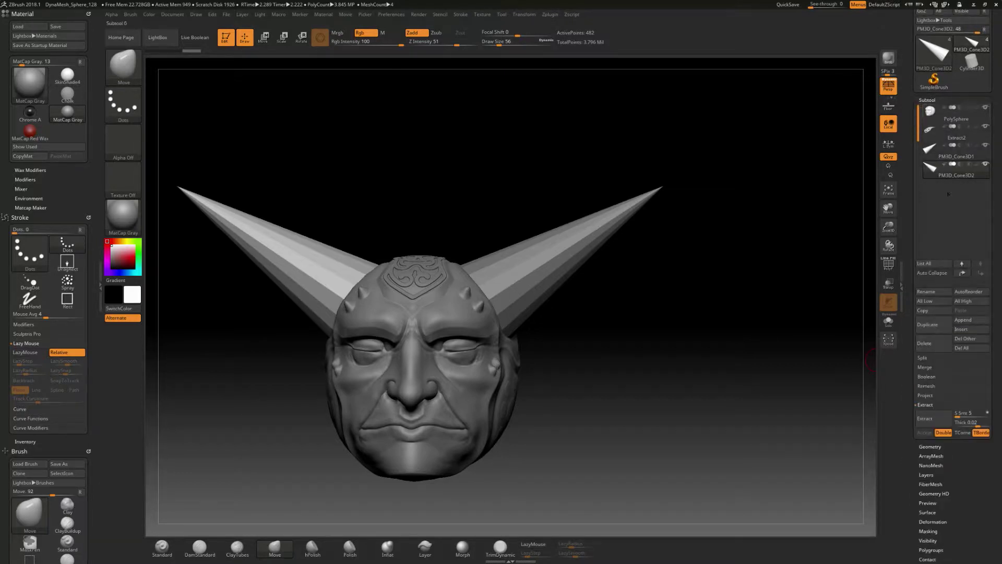
left_click(955, 152)
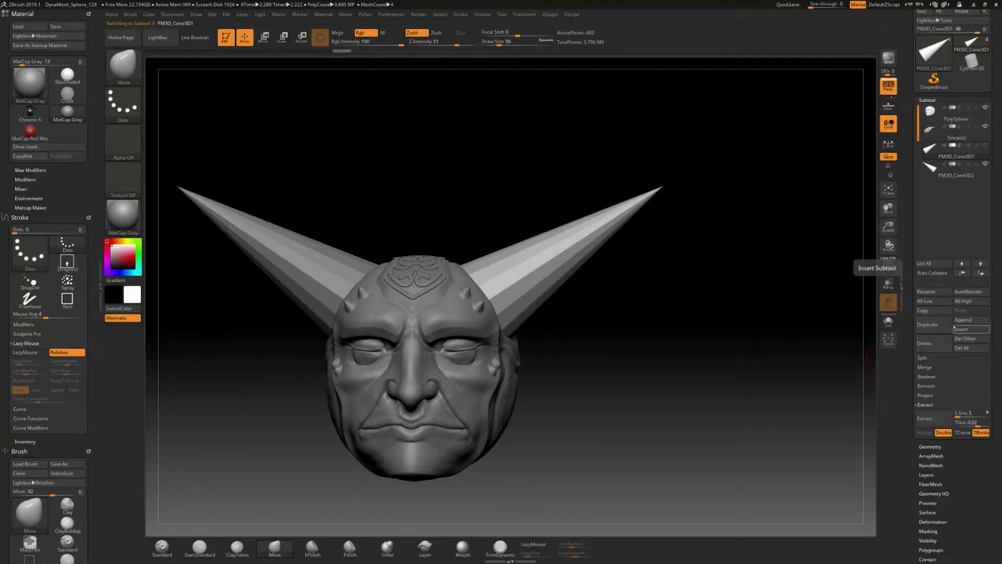
left_click(926, 404)
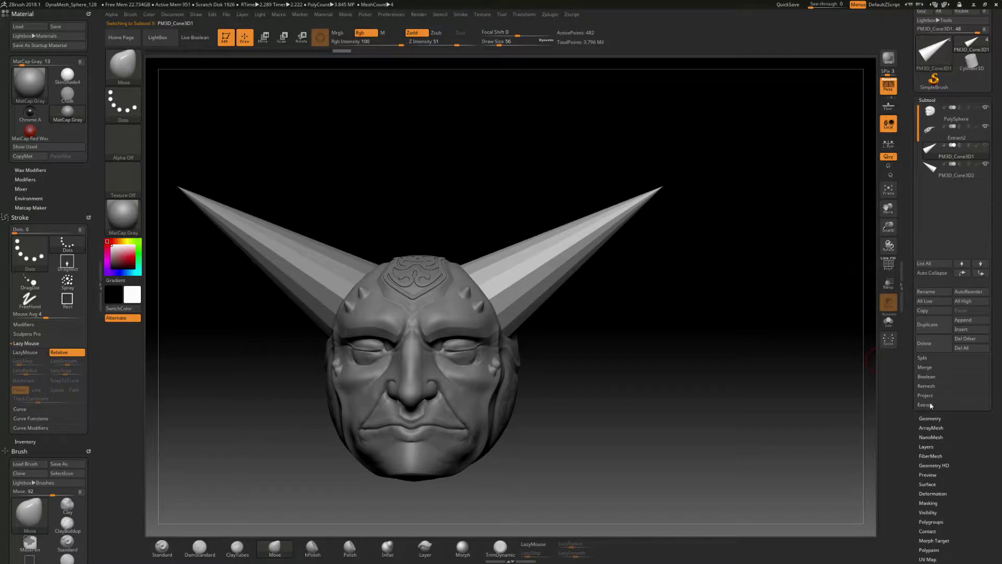
left_click(925, 367)
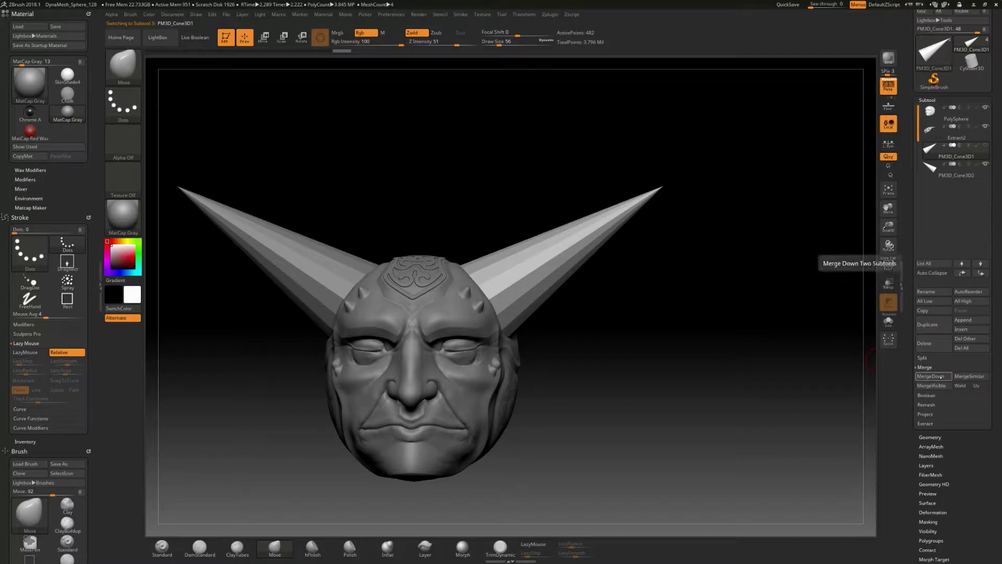
left_click(934, 377)
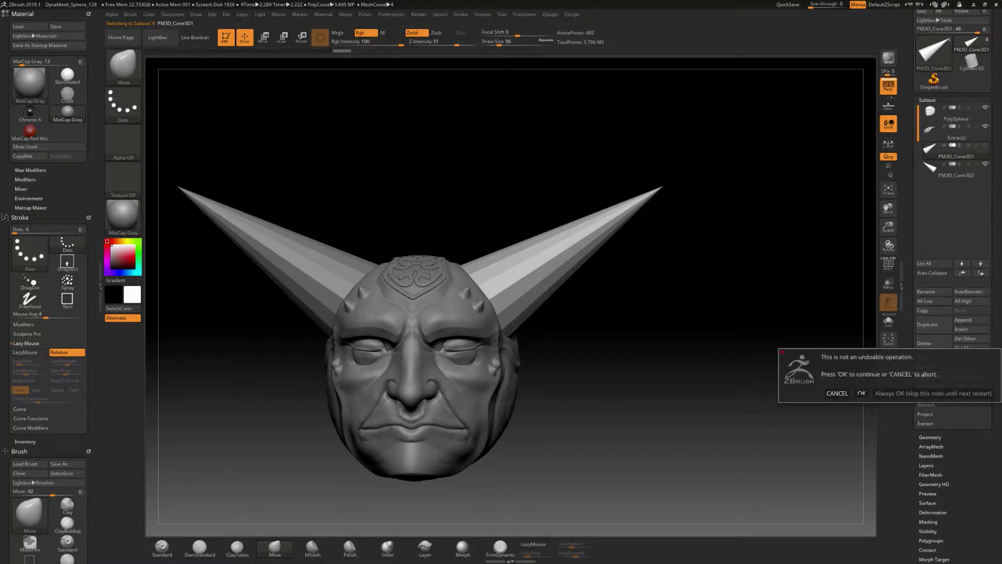
left_click(861, 393)
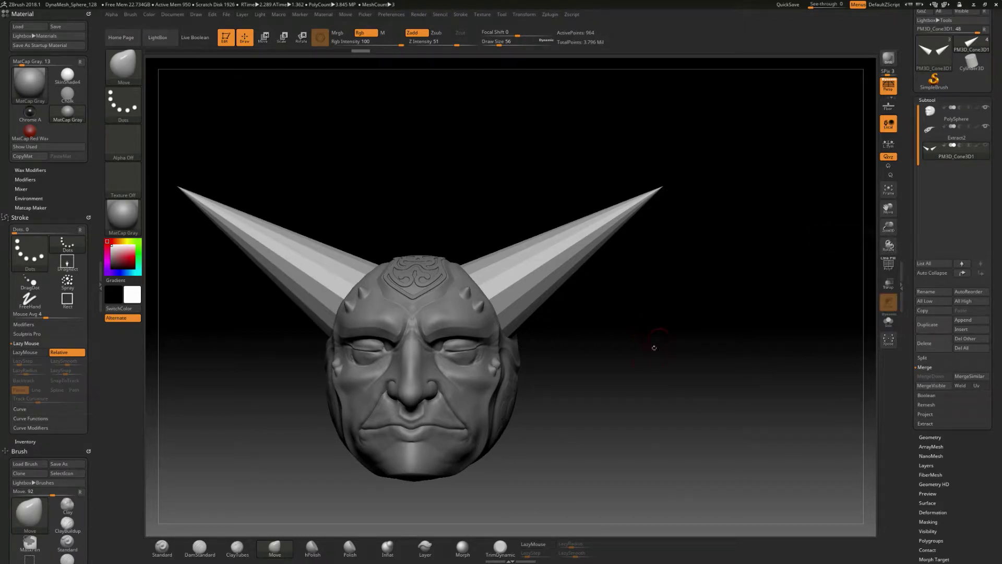
Show the horns' wireframe and start bending both horns downward near the middle using the Move brush at draw size 400.
mouse_move(653, 348)
left_mouse_down()
mouse_move(654, 385)
mouse_move(679, 362)
mouse_move(617, 355)
mouse_move(670, 364)
mouse_move(589, 339)
left_mouse_up()
key("s")
left_click(888, 264)
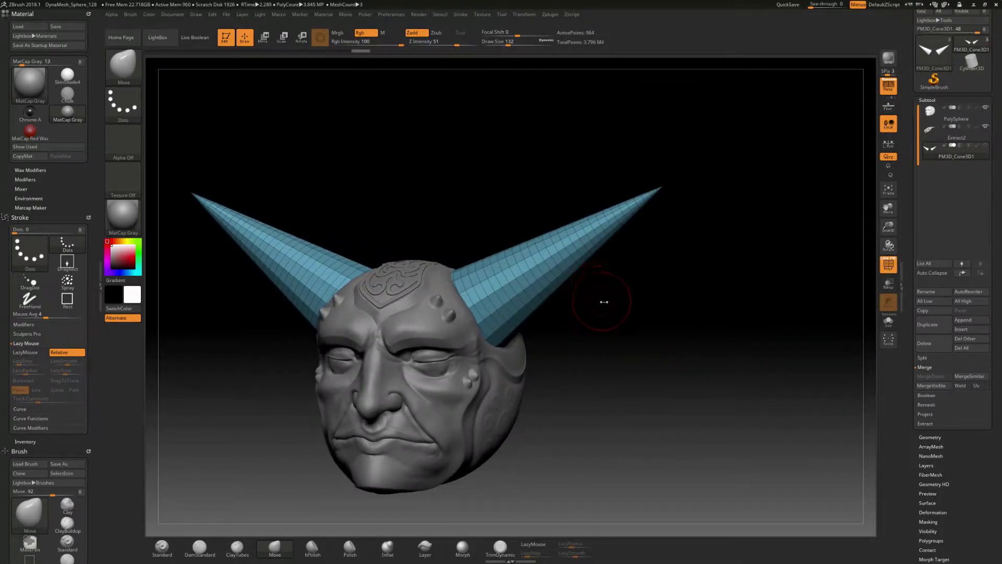
key("s")
left_click_drag(604, 302, 629, 302)
mouse_move(485, 226)
left_mouse_down()
mouse_move(531, 257)
mouse_move(513, 267)
left_mouse_up()
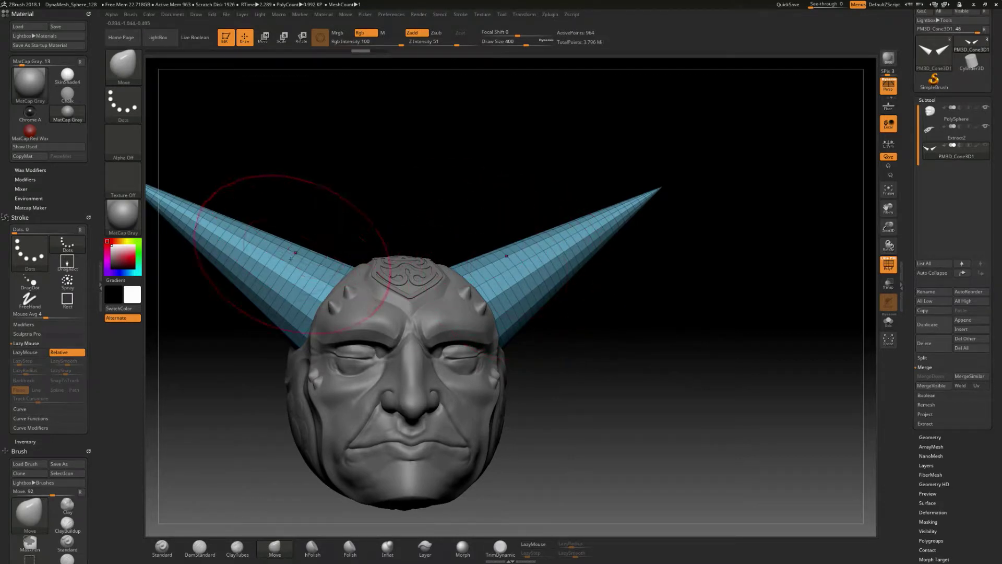
left_click_drag(292, 259, 291, 269)
mouse_move(608, 309)
left_mouse_down("alt")
mouse_move(590, 294)
mouse_move(660, 310)
left_mouse_up("alt")
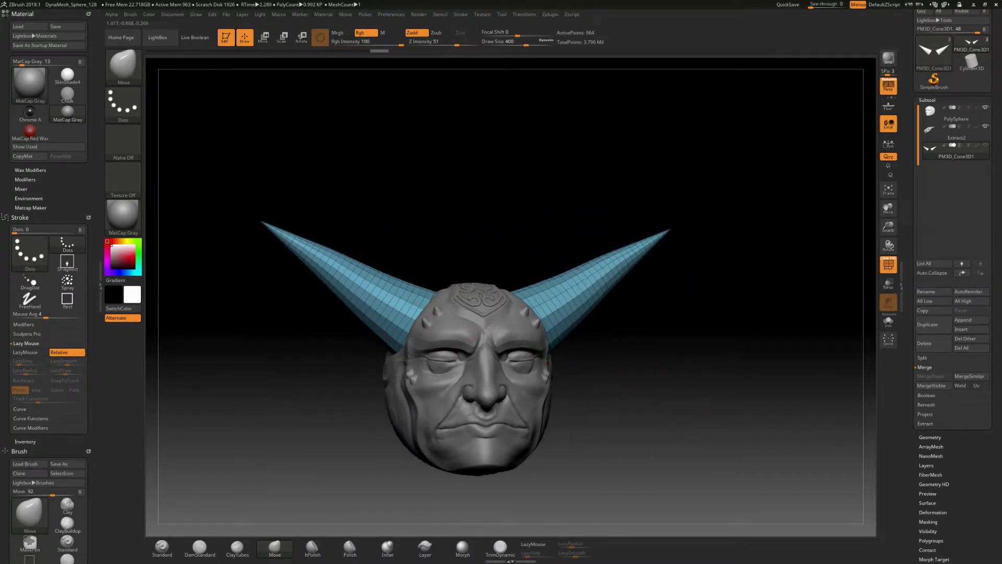
Curve both horns with the Move brush, pushing their middles and tips from the front and bulging their bases from above.
left_click_drag(304, 242, 328, 272)
left_click_drag(284, 244, 270, 244)
left_click_drag(353, 282, 356, 277)
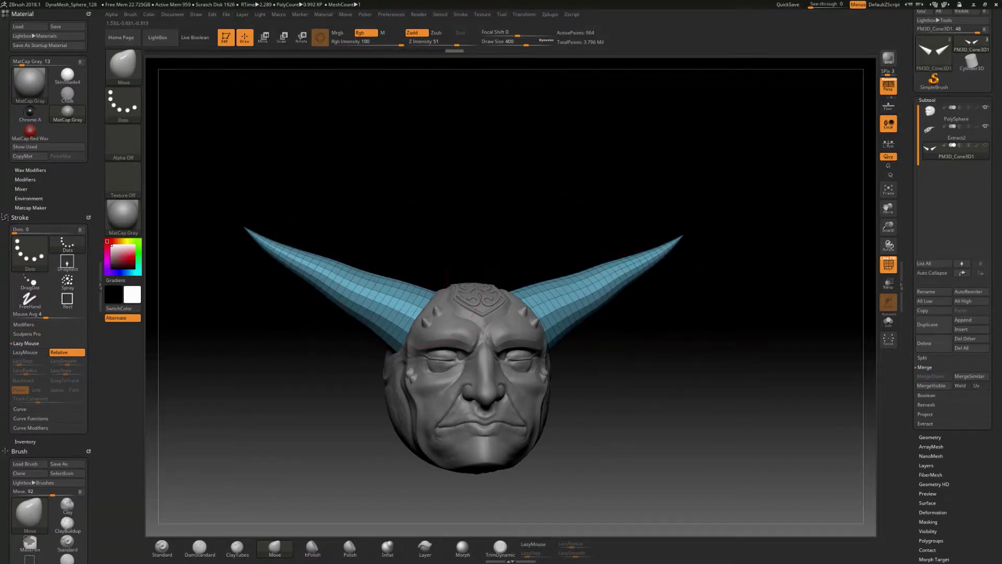
mouse_move(624, 309)
left_mouse_down()
mouse_move(660, 365)
mouse_move(719, 369)
left_mouse_up()
left_click_drag(548, 265, 628, 350, "alt")
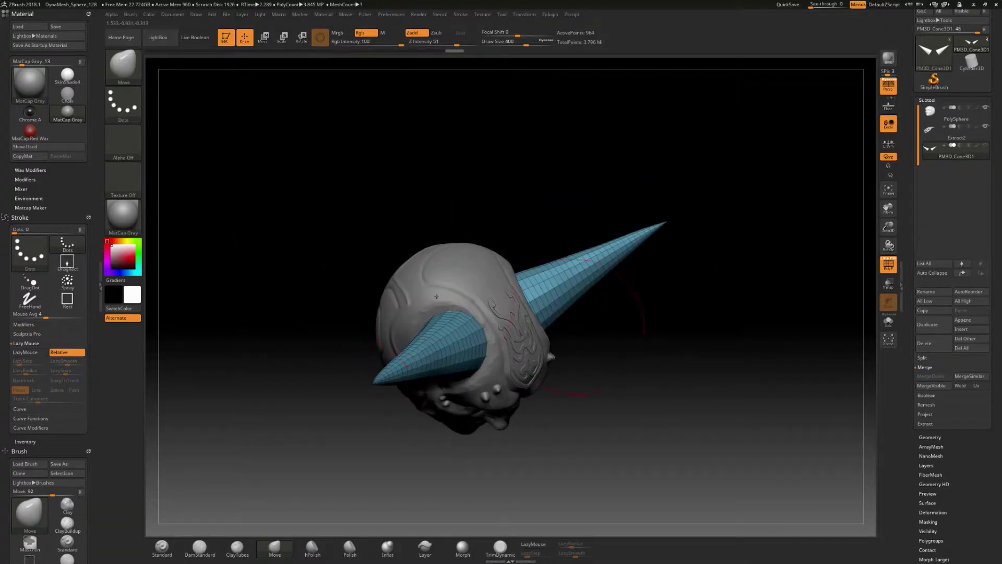
left_click_drag(433, 328, 426, 314)
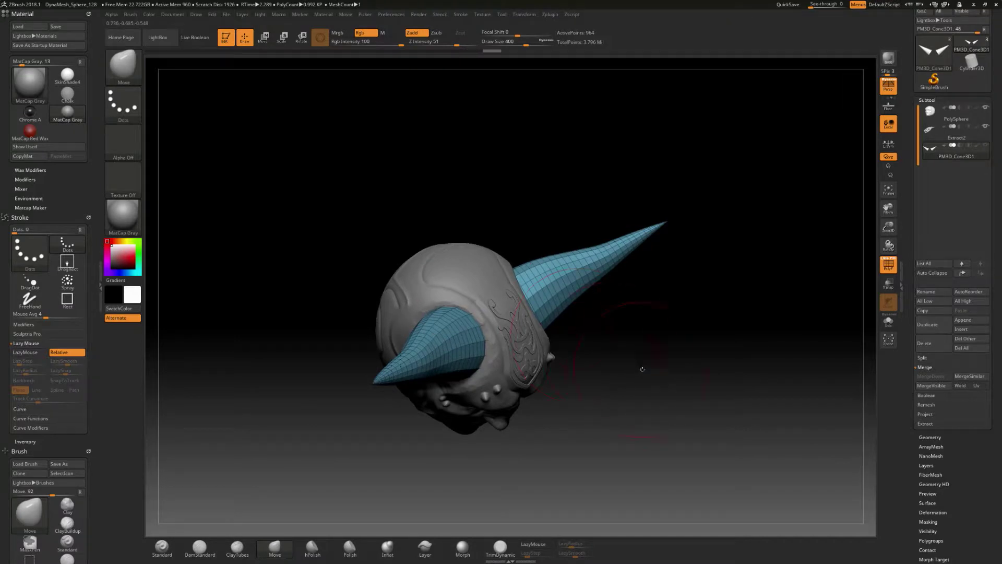
Bend the horns further in profile with the Move brush so they form a gentle S-curve.
mouse_move(642, 369)
left_mouse_down()
mouse_move(655, 362)
mouse_move(656, 343)
mouse_move(619, 298)
left_mouse_up()
mouse_move(651, 264)
left_mouse_down()
mouse_move(647, 255)
mouse_move(595, 278)
left_mouse_up()
mouse_move(664, 342)
left_mouse_down()
mouse_move(638, 339)
mouse_move(626, 308)
mouse_move(501, 319)
left_mouse_up()
left_click_drag(607, 322, 591, 333)
Reduce the Move brush draw size to 239 and refine the horns' lower parts where they meet the head.
key("s")
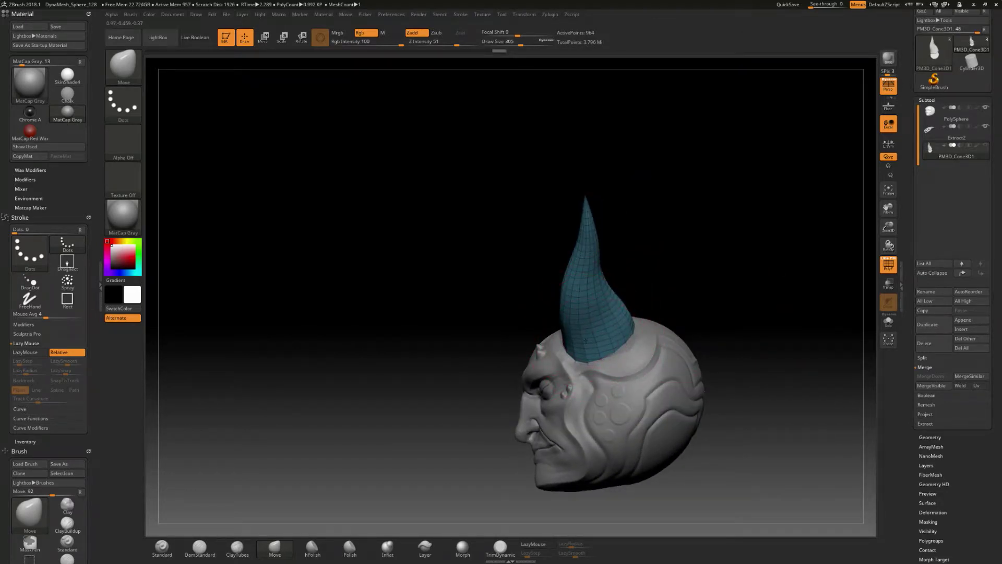
left_click_drag(671, 291, 664, 331)
key("bracketleft")
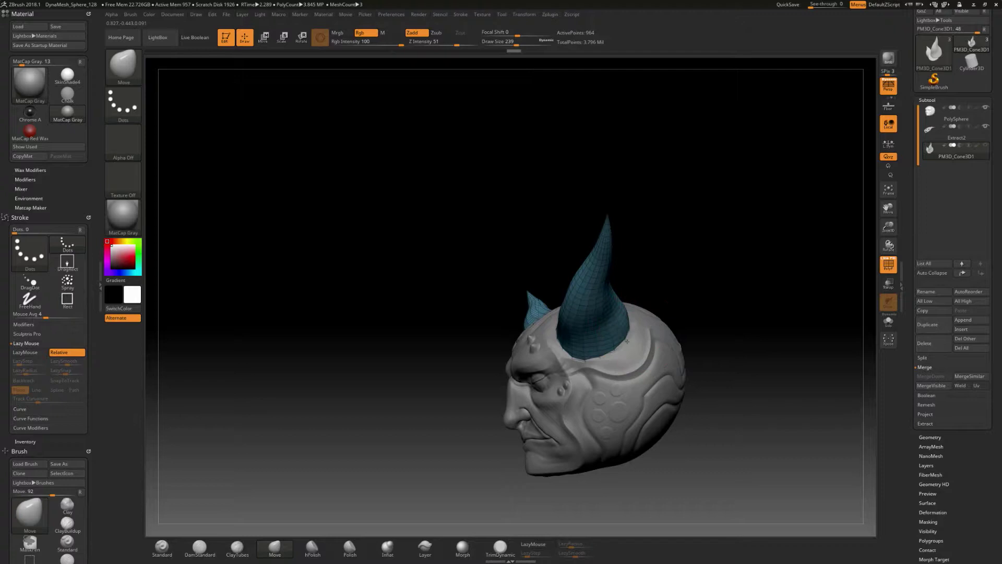
mouse_move(642, 282)
left_mouse_down()
mouse_move(560, 335)
mouse_move(560, 301)
left_mouse_up()
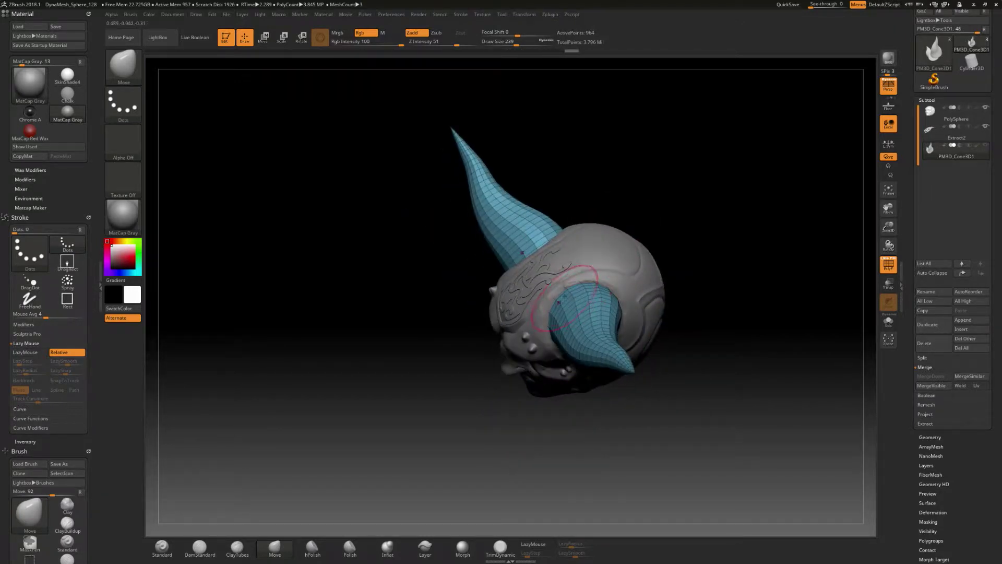
mouse_move(692, 402)
left_mouse_down()
mouse_move(736, 318)
mouse_move(616, 339)
left_mouse_up()
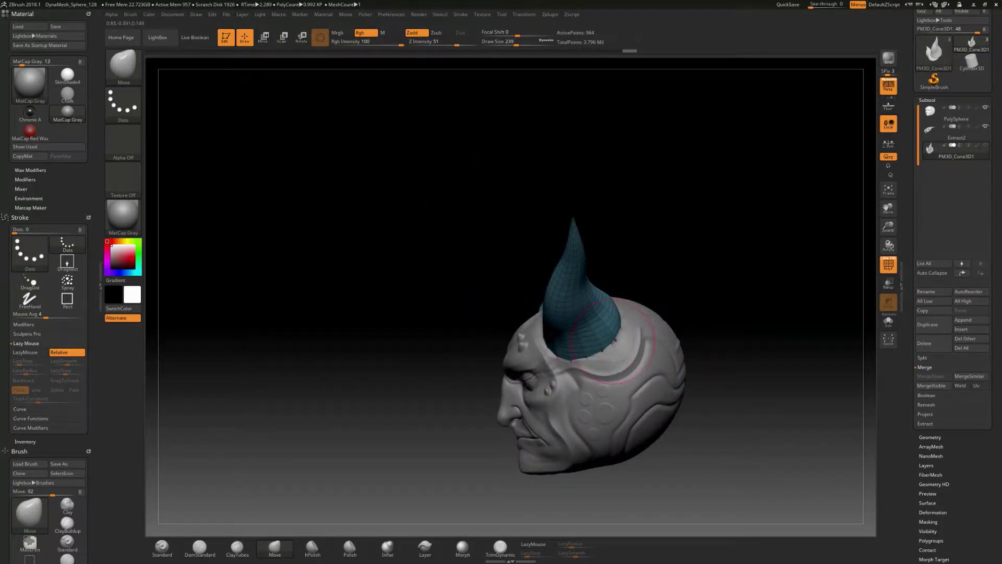
mouse_move(726, 285)
left_mouse_down()
mouse_move(632, 319)
mouse_move(694, 418)
mouse_move(671, 416)
mouse_move(674, 425)
left_mouse_up()
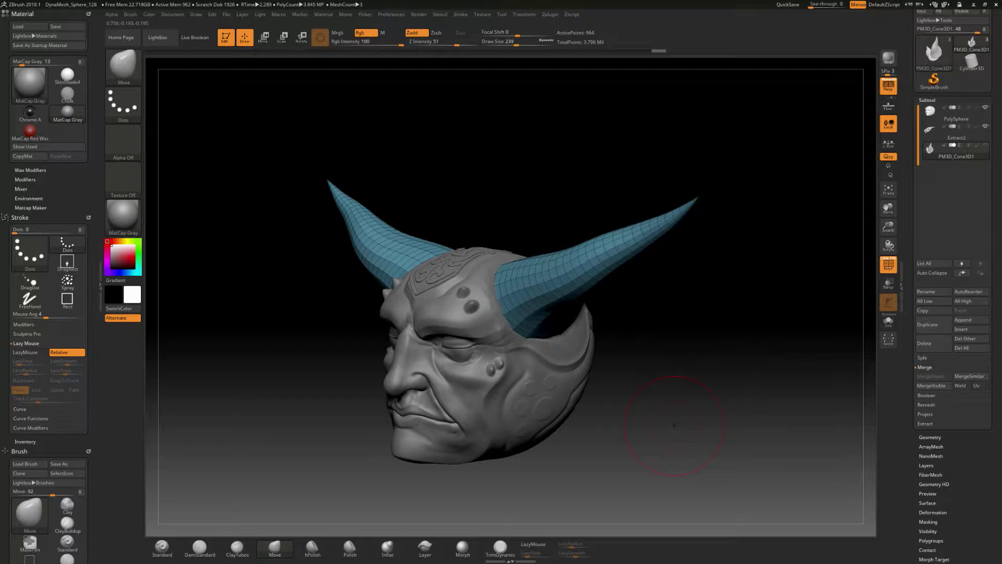
mouse_move(656, 373)
left_mouse_down("shift")
mouse_move(694, 375)
mouse_move(743, 338)
left_mouse_up("shift")
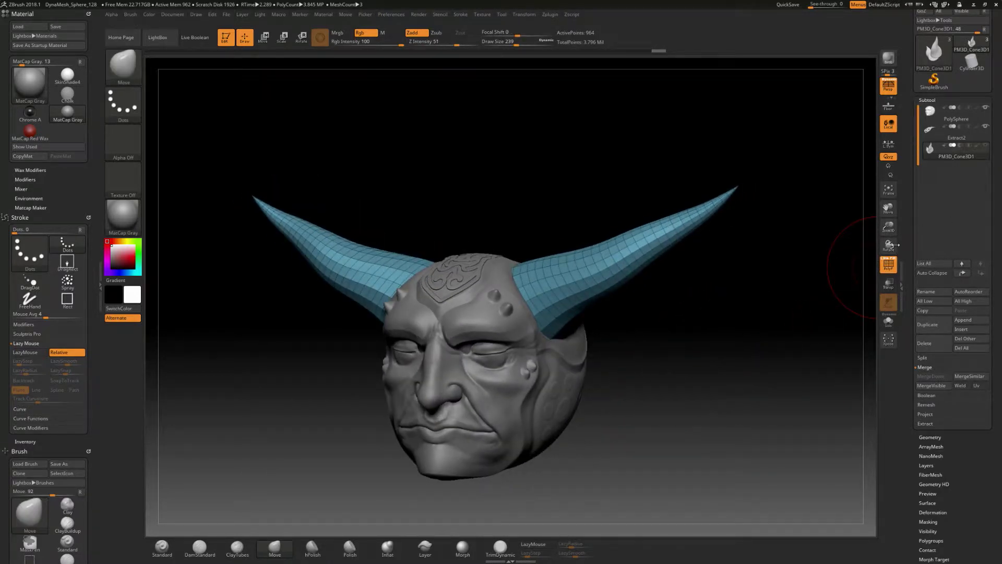
Rename the merged PM3D_Cone3D1 subtool as Horns.
left_click(936, 293)
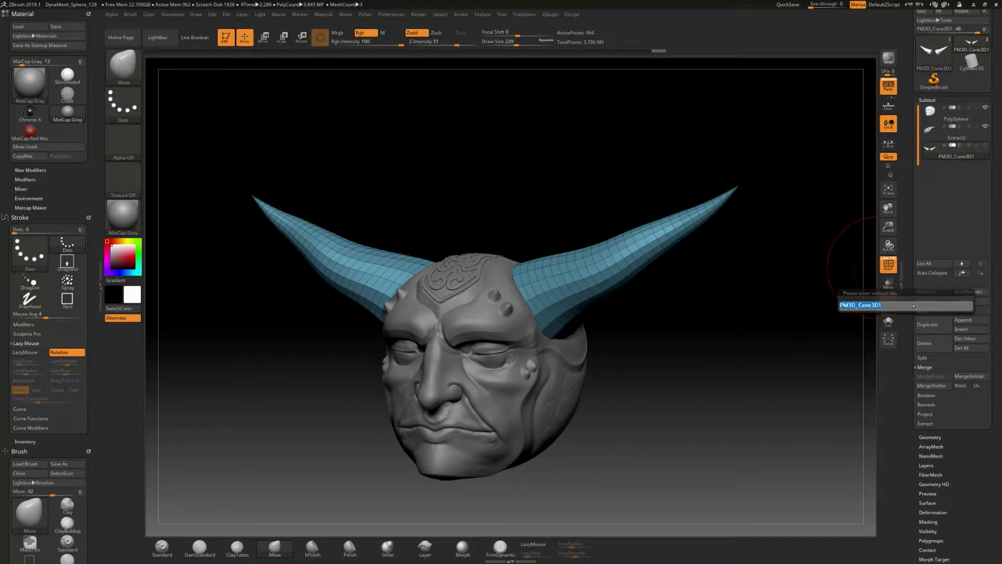
type("Hor")
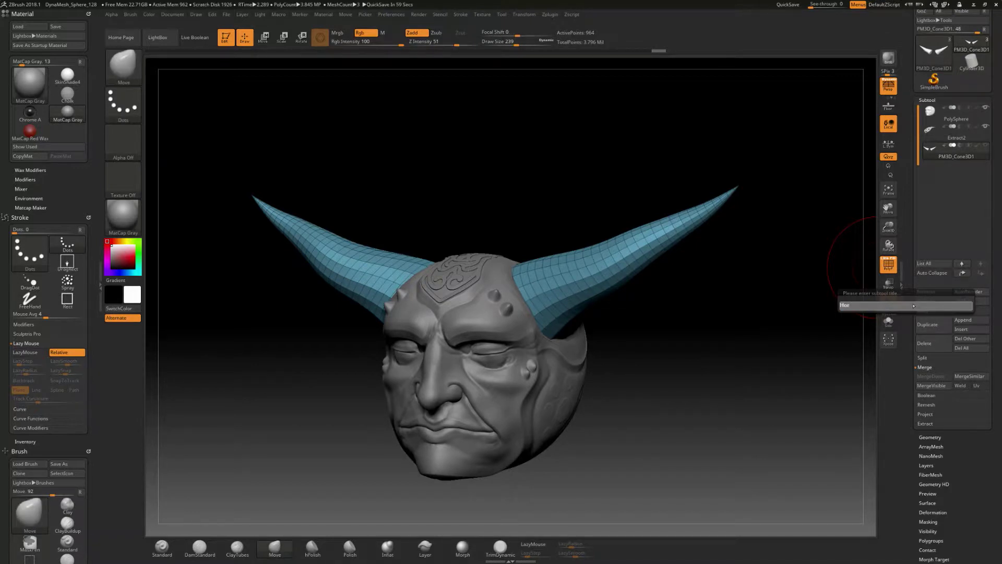
type("ns")
key("Return")
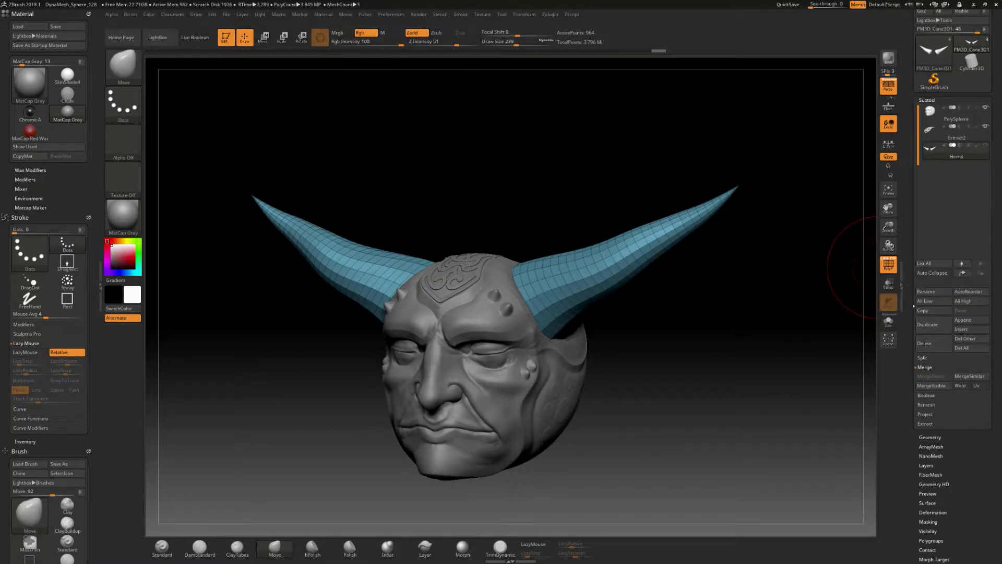
Rename the PolySphere subtool as Head.
left_click(944, 113)
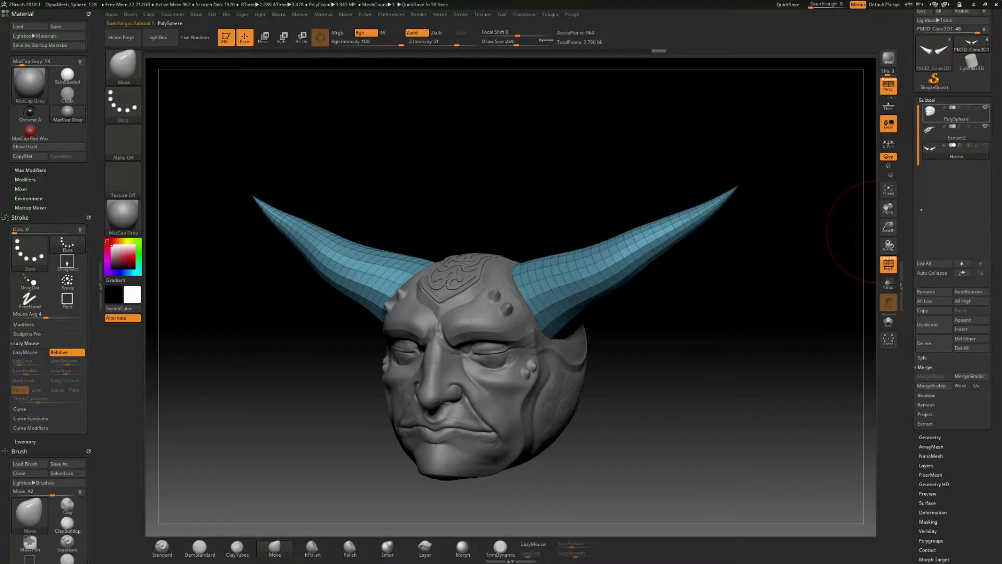
left_click(927, 292)
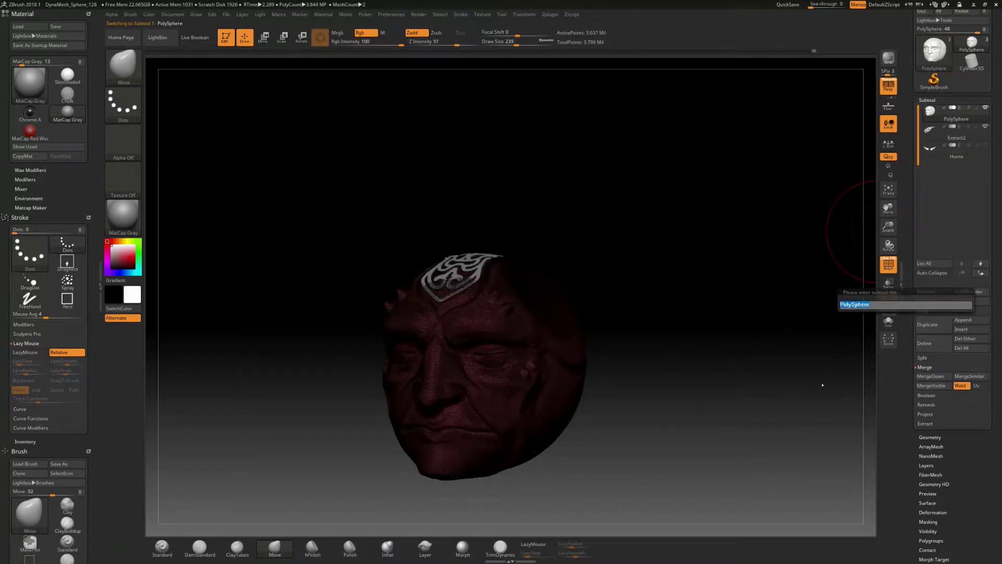
type("Head")
key("Return")
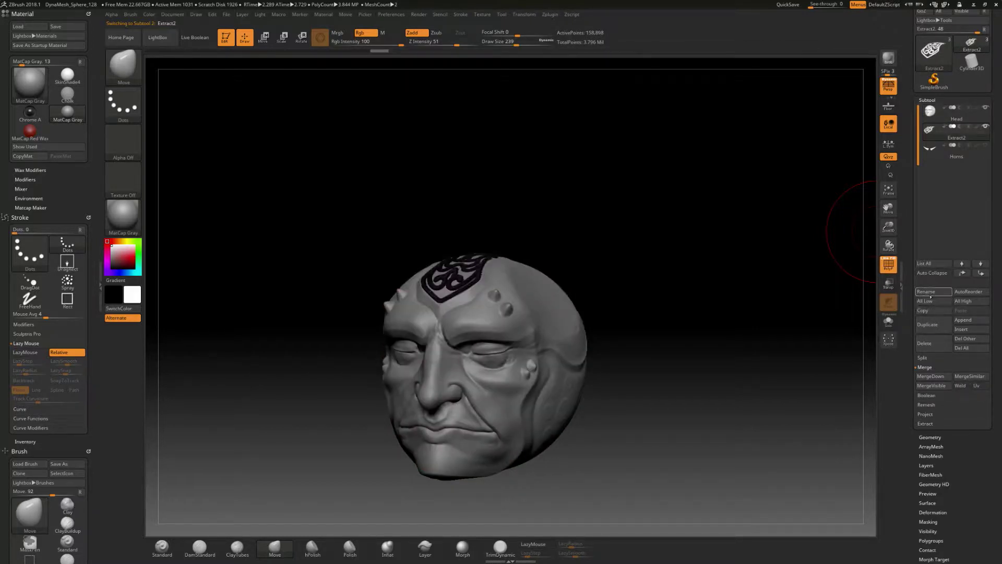
Rename the Extract2 subtool as Detail and make the Horns subtool active again.
left_click(933, 293)
type("E")
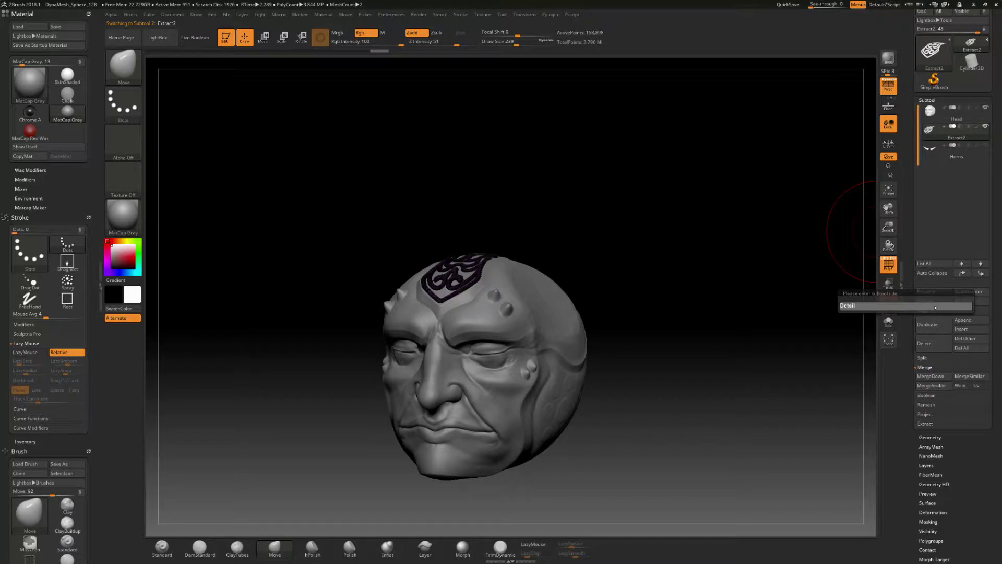
key("Return")
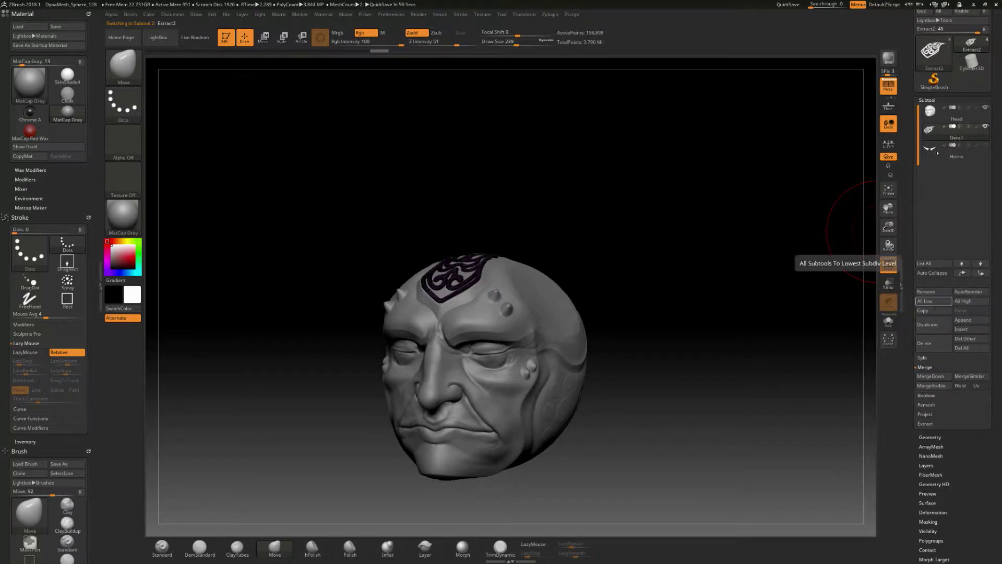
left_click(940, 150)
left_click_drag(705, 404, 681, 397)
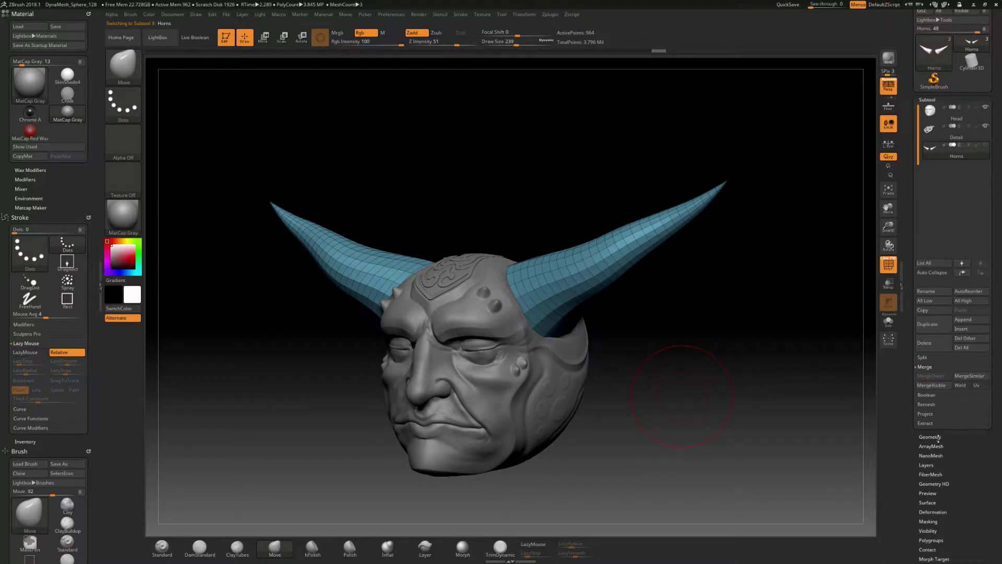
Try remeshing the horns with DynaMesh at resolution 128 and subdividing the result once.
left_click(928, 437)
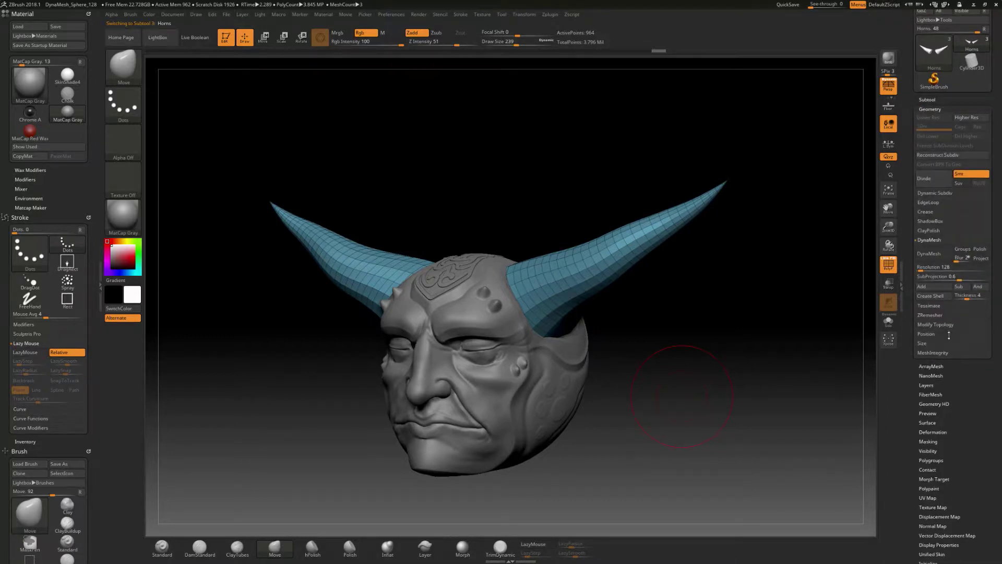
left_click(933, 254)
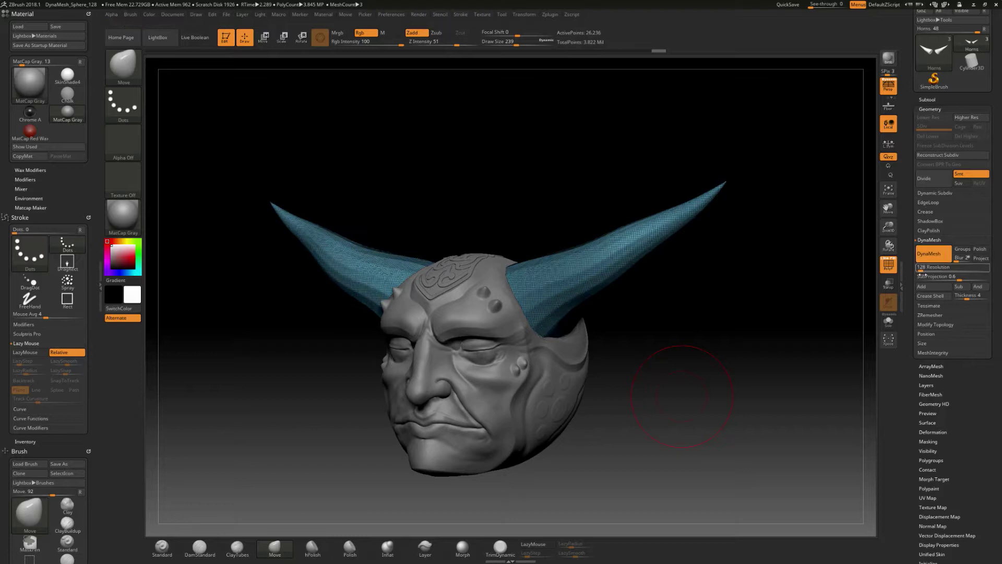
left_click_drag(693, 383, 729, 382)
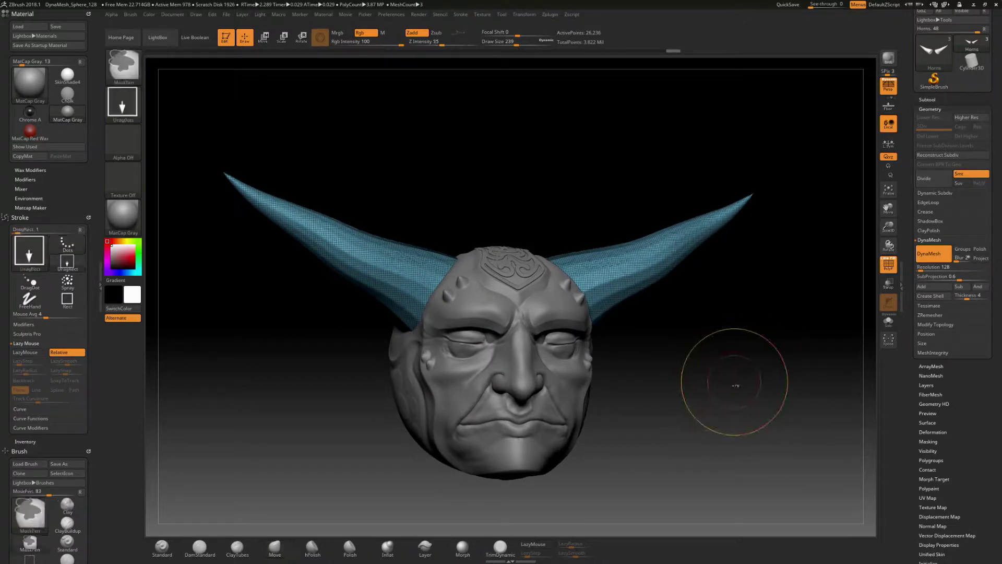
key("ctrl+d")
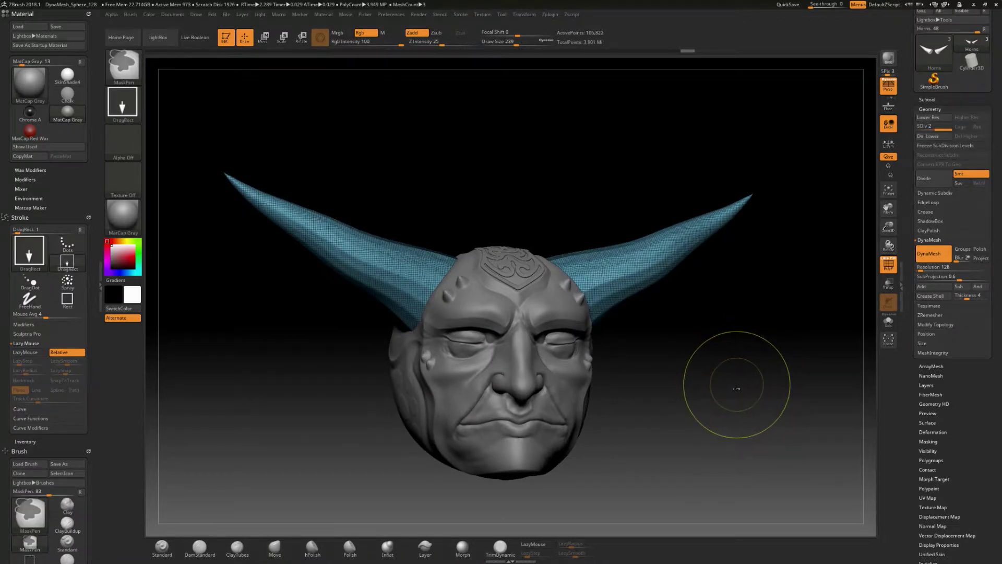
key("shift+d")
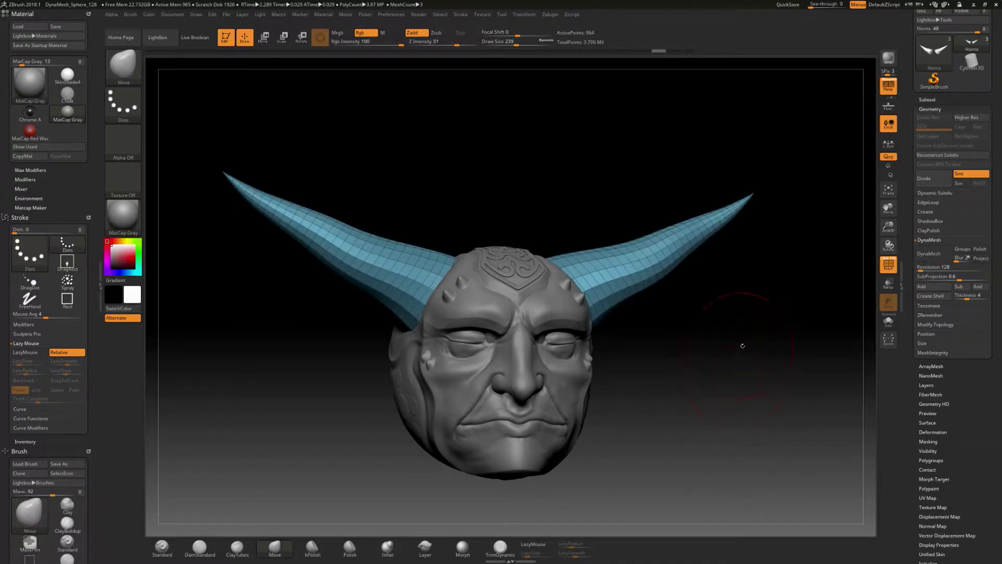
Subdivide the original horns mesh twice, up to subdivision level 3.
left_click_drag(719, 399, 716, 400)
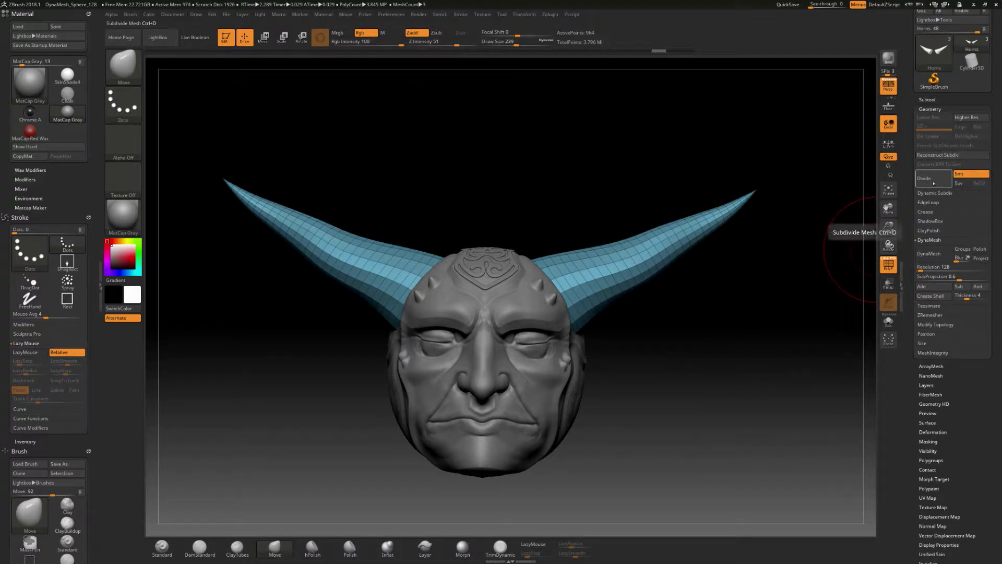
left_click(933, 183)
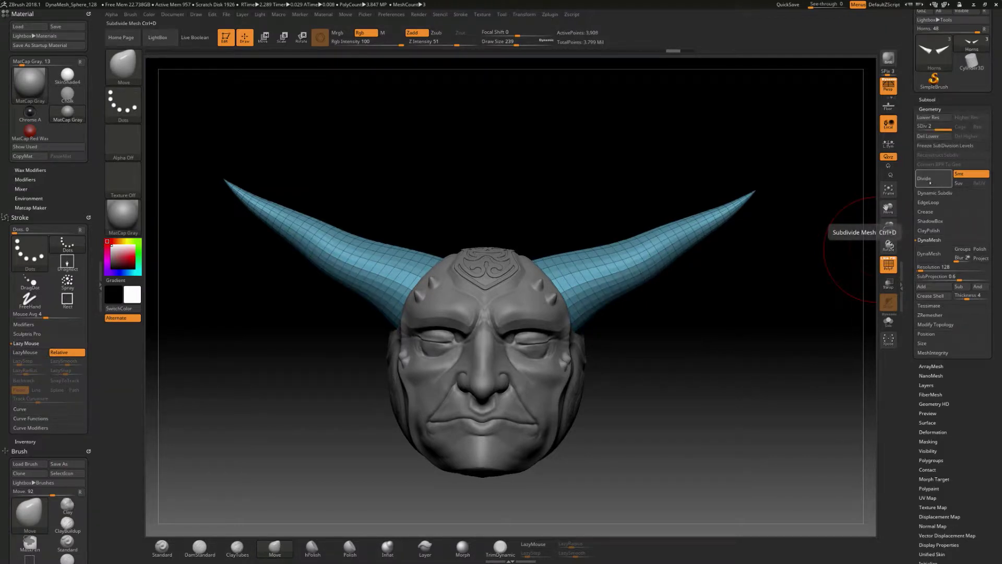
left_click(935, 179)
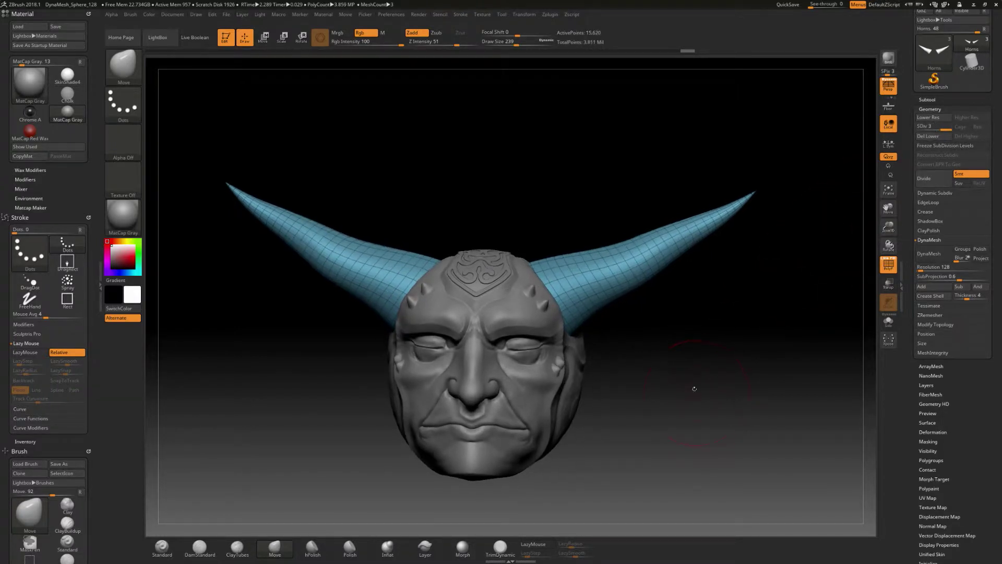
mouse_move(694, 387)
left_mouse_down("alt")
mouse_move(729, 390)
mouse_move(846, 303)
left_mouse_up("alt")
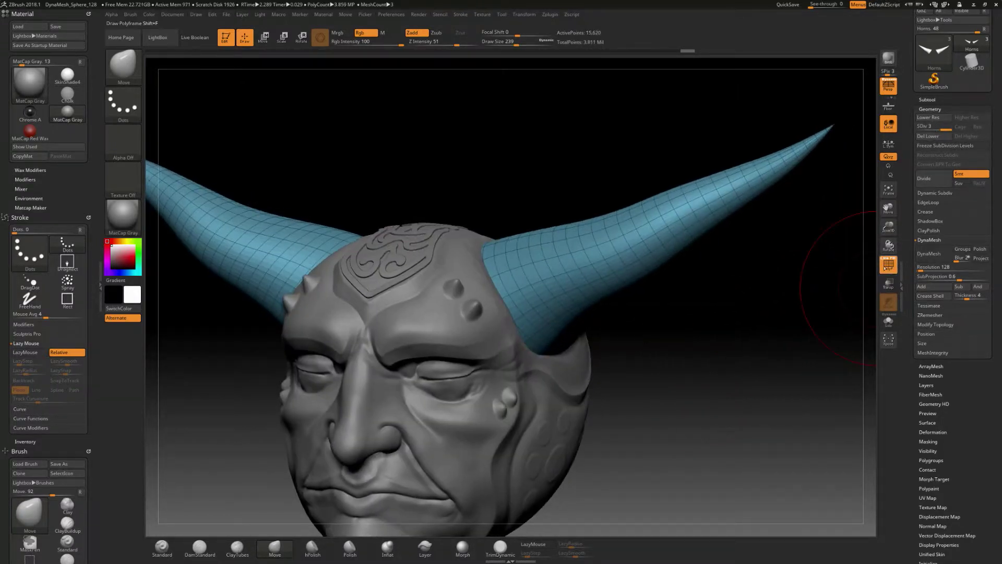
Subdivide the horns once more to level 4 and turn off their wireframe display.
key("s")
left_click_drag(620, 284, 608, 283)
left_click(888, 264)
left_click(888, 265)
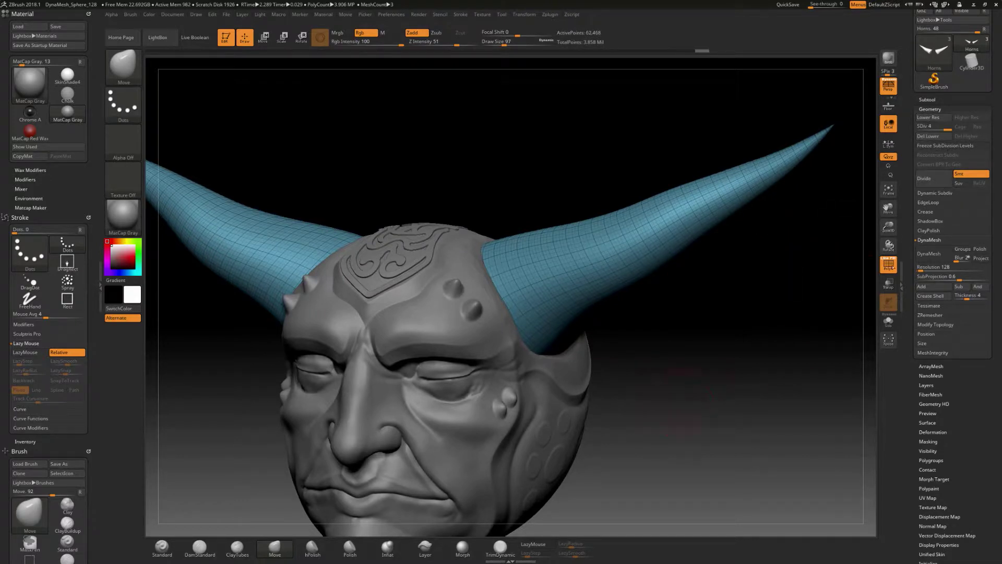
left_click(889, 265)
left_click(889, 265)
left_click(889, 266)
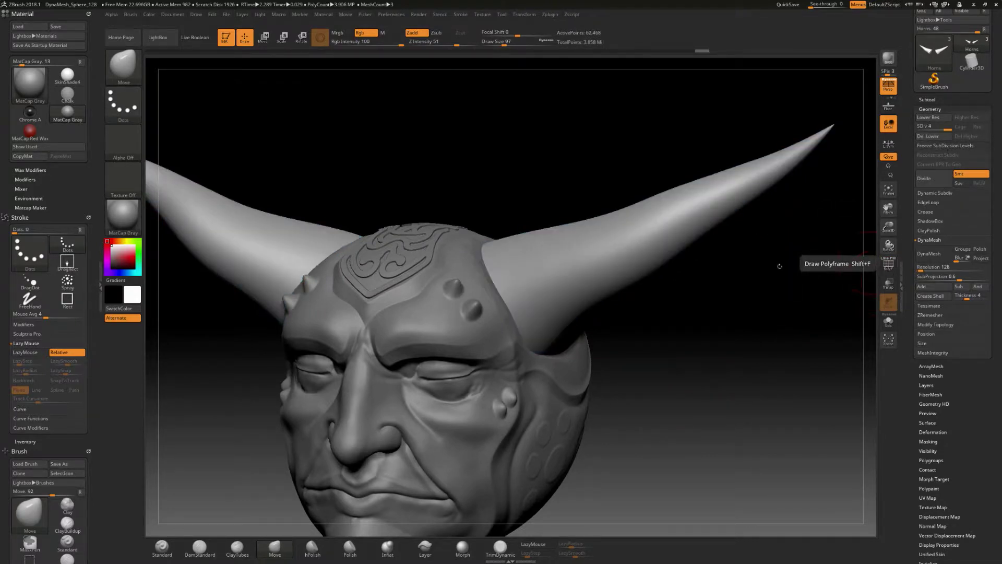
Build up a raised, rough band around the horns' bases with the ClayTubes brush at draw size 116.
left_click_drag(650, 321, 702, 323)
left_click_drag(679, 365, 663, 324, "alt")
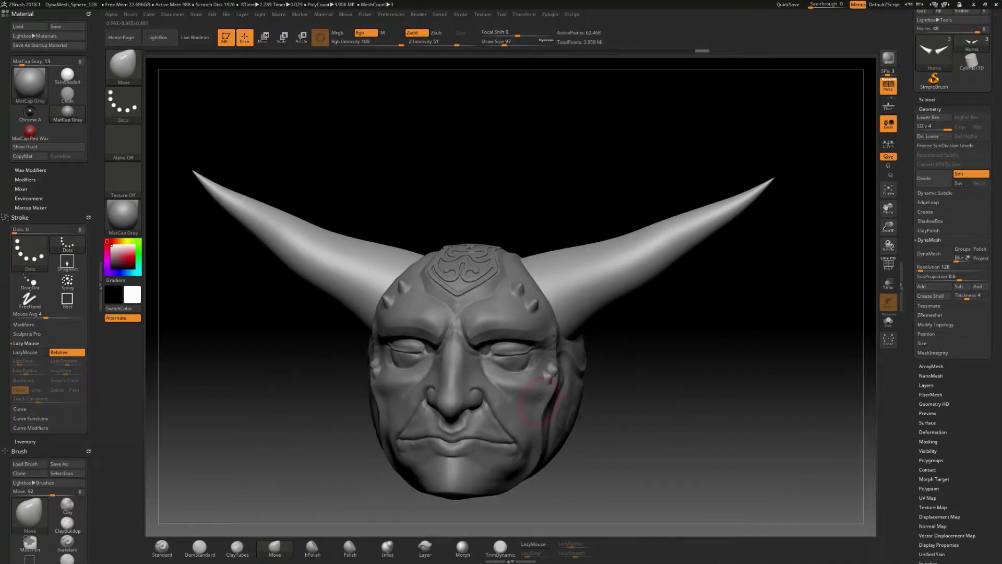
left_click(237, 547)
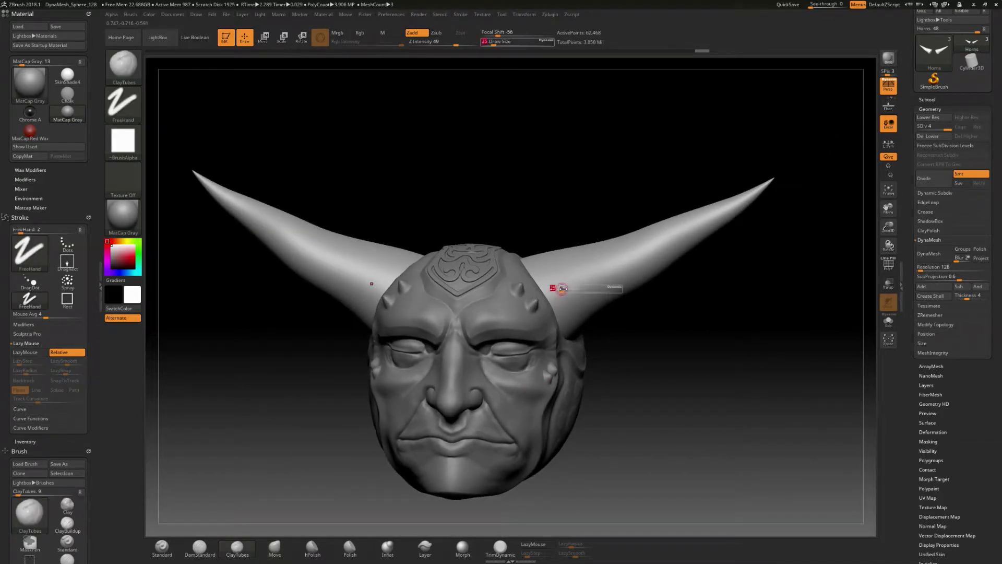
mouse_move(554, 293)
left_mouse_down()
mouse_move(560, 305)
mouse_move(538, 272)
left_mouse_up()
left_click_drag(568, 309, 569, 328)
left_click_drag(668, 347, 522, 340)
left_click_drag(584, 331, 598, 336)
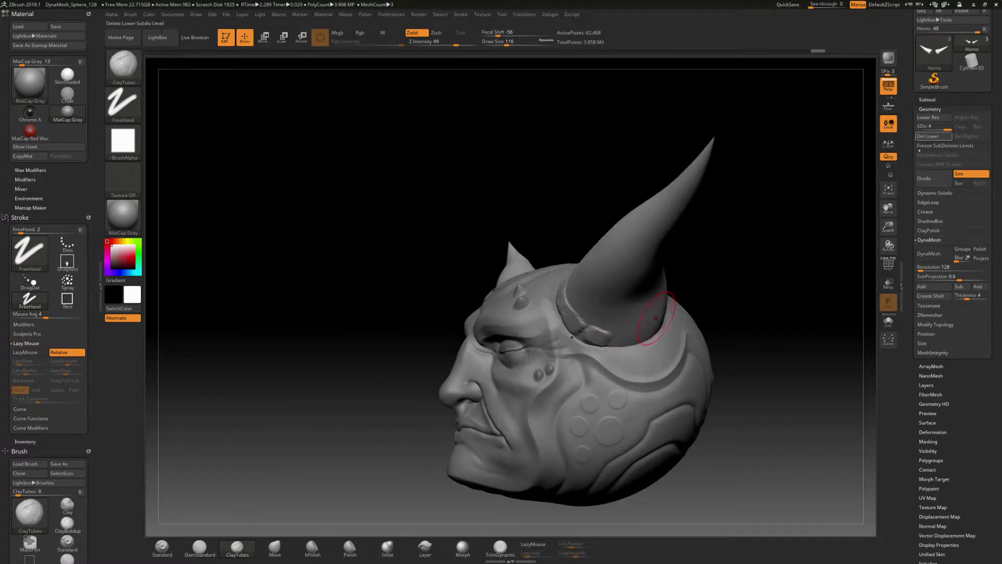
right_click_drag(733, 294, 699, 301)
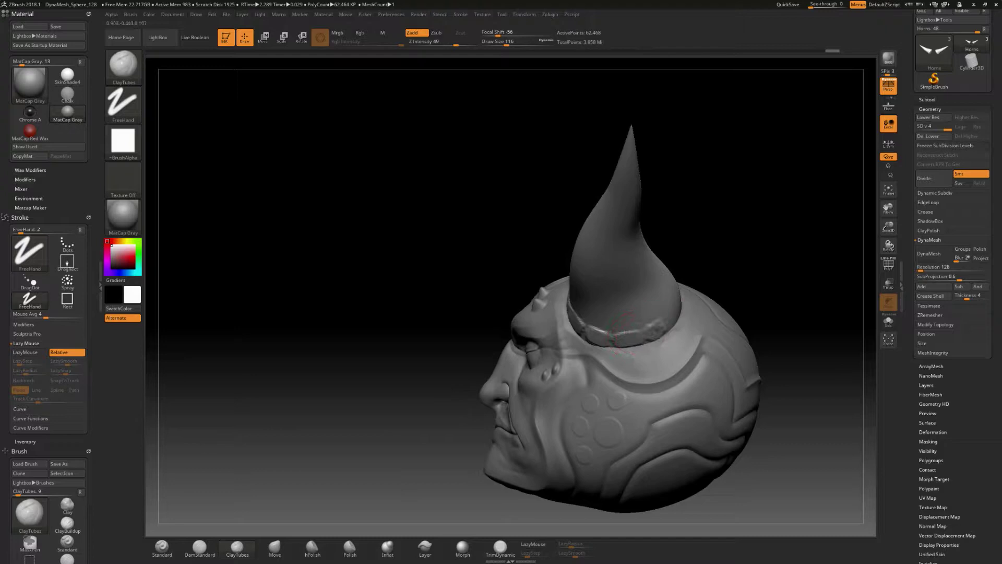
Subdivide the horns to level 5 for finer sculpting around their bases.
right_click_drag(722, 255, 643, 342)
key("ctrl+d")
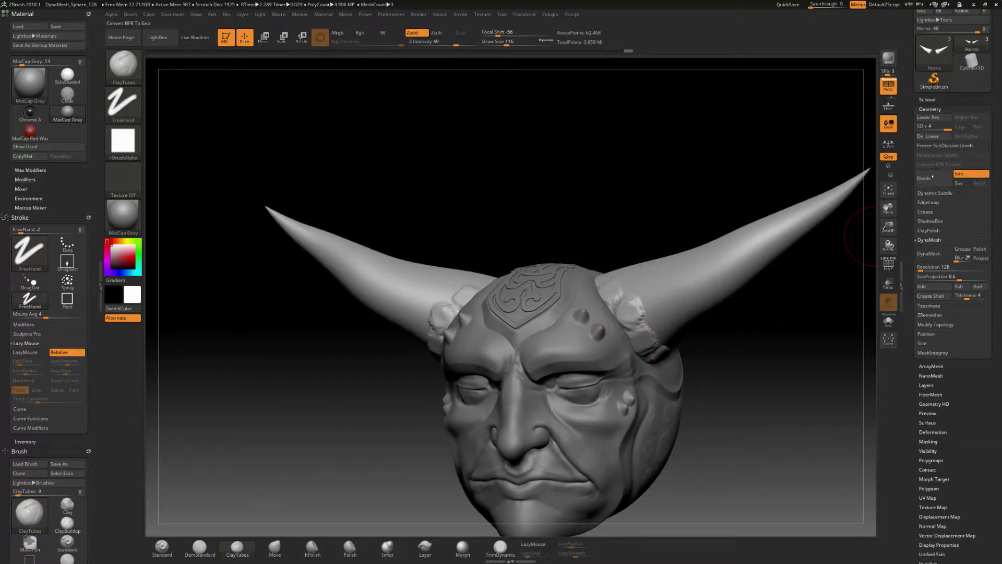
mouse_move(873, 236)
right_mouse_down()
mouse_move(746, 347)
mouse_move(615, 287)
right_mouse_up()
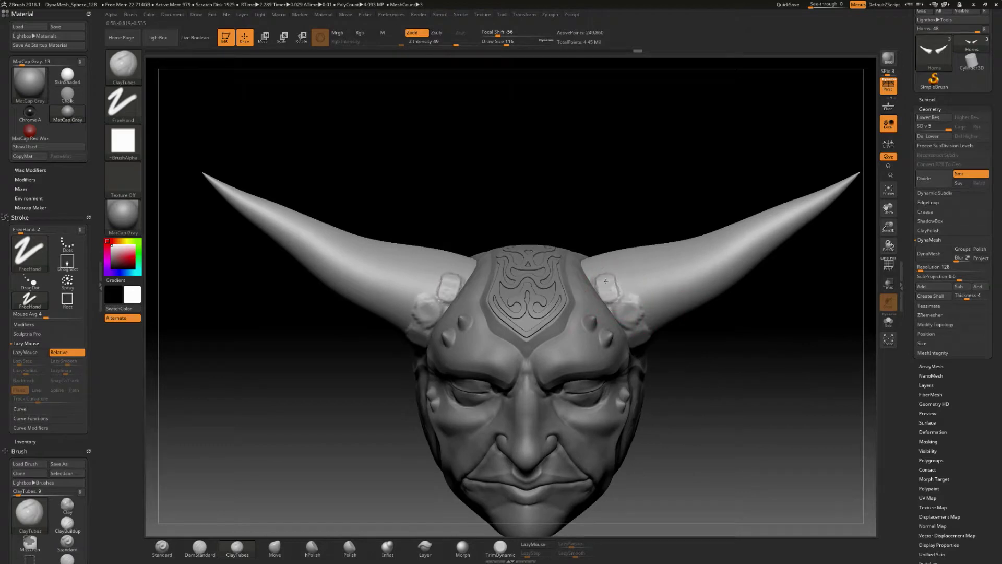
Extend the blocky segments around the horns' bases toward the back of the head with the ClayTubes brush at draw size 116.
right_click_drag(705, 313, 599, 264)
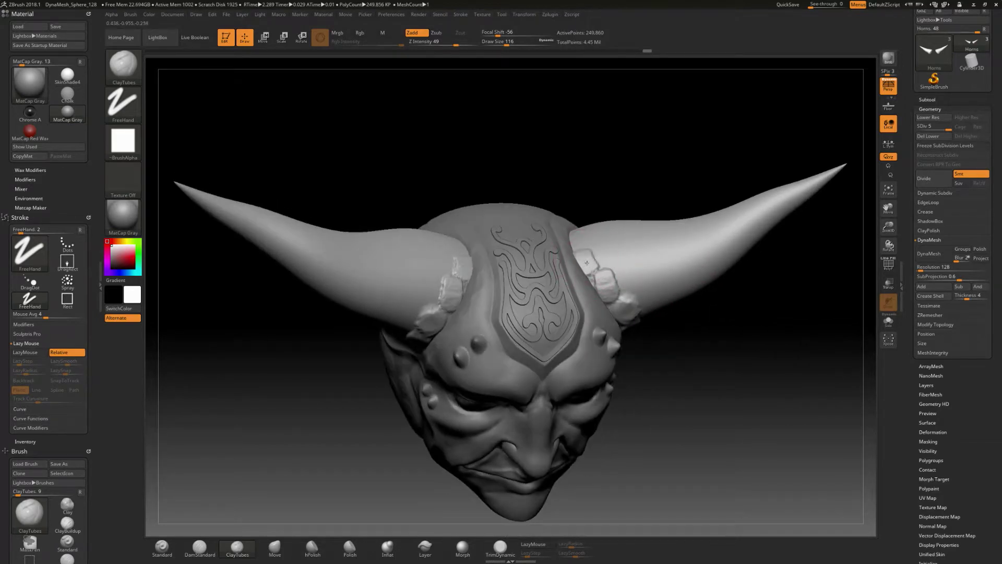
left_click_drag(587, 263, 577, 237)
mouse_move(577, 236)
right_mouse_down()
mouse_move(592, 201)
mouse_move(585, 237)
right_mouse_up()
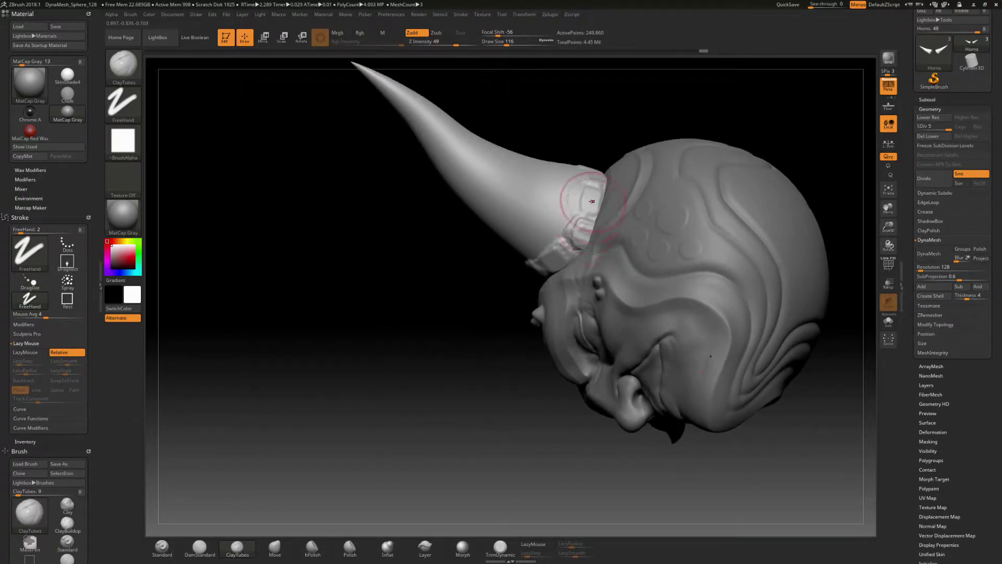
right_click_drag(586, 190, 599, 170)
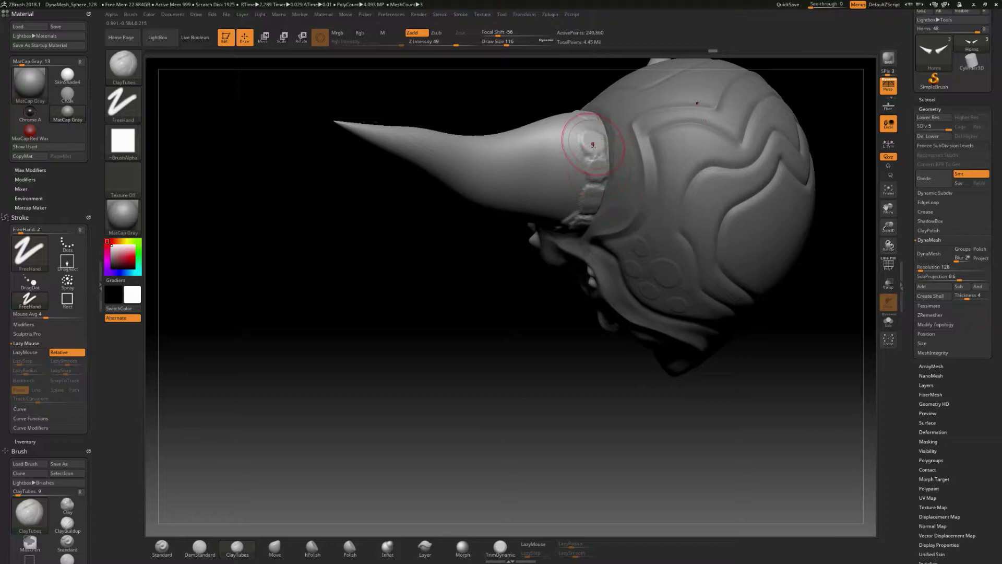
left_click_drag(592, 147, 595, 137)
mouse_move(549, 334)
right_mouse_down("alt")
mouse_move(510, 441)
mouse_move(532, 455)
mouse_move(540, 371)
mouse_move(525, 383)
mouse_move(522, 313)
right_mouse_up("alt")
Subdivide the horns to level 6 and smooth the outer segments of the band around their bases.
left_click(930, 178)
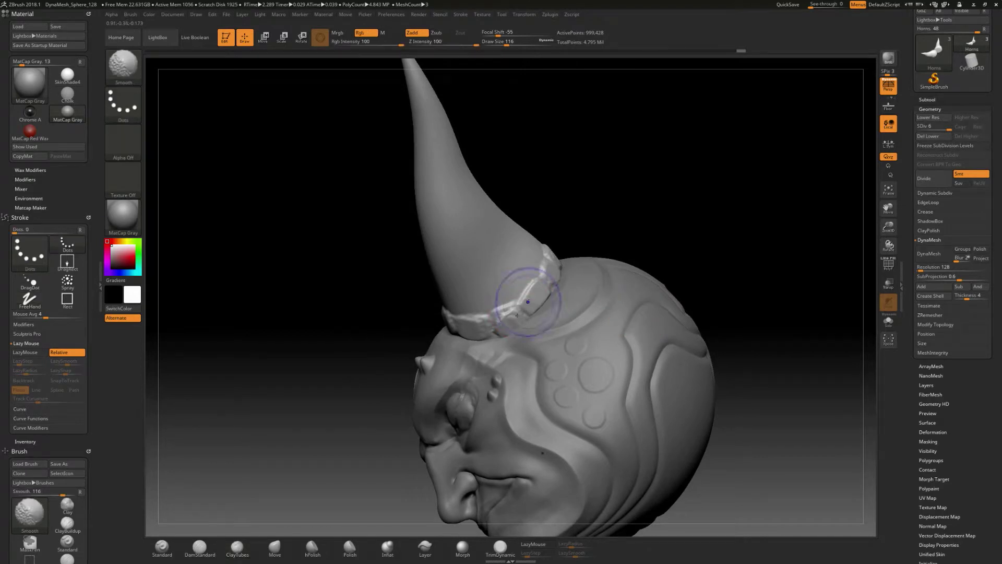
left_click_drag(528, 300, 515, 320, "shift")
right_click_drag(494, 315, 541, 304)
Reduce the draw size to 41, then refine and smooth the band's outer segments into squarer blocks above the brow.
key("s")
mouse_move(542, 305)
left_mouse_down()
mouse_move(500, 321)
mouse_move(518, 317)
left_mouse_up()
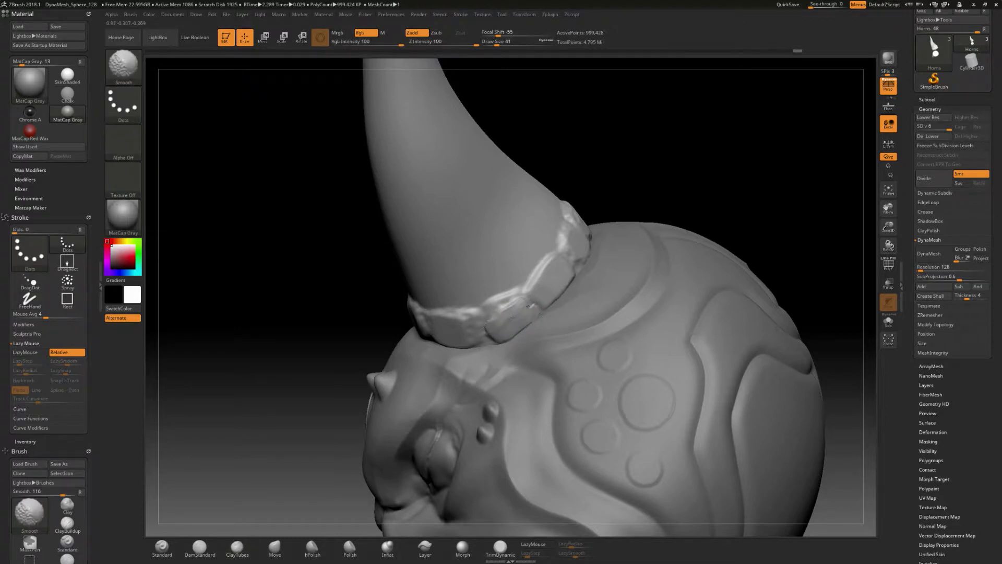
left_click_drag(649, 193, 860, 239)
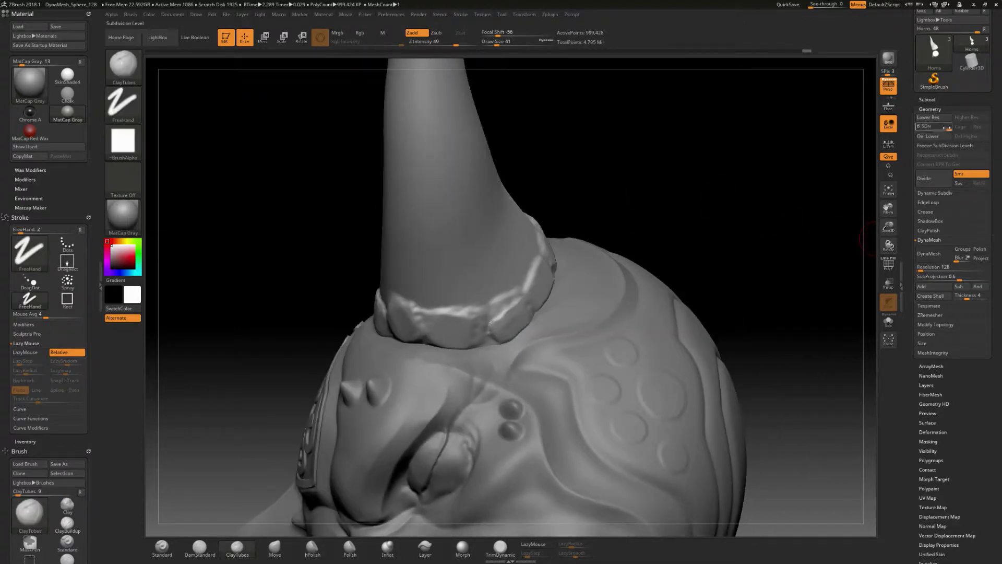
mouse_move(946, 128)
left_mouse_down()
mouse_move(929, 127)
mouse_move(945, 127)
left_mouse_up()
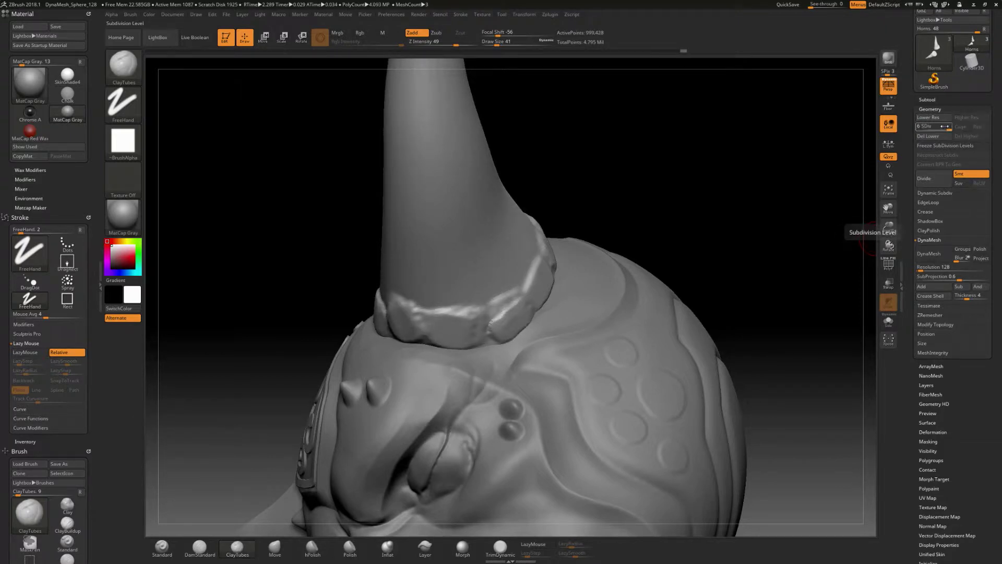
left_click_drag(666, 222, 483, 309)
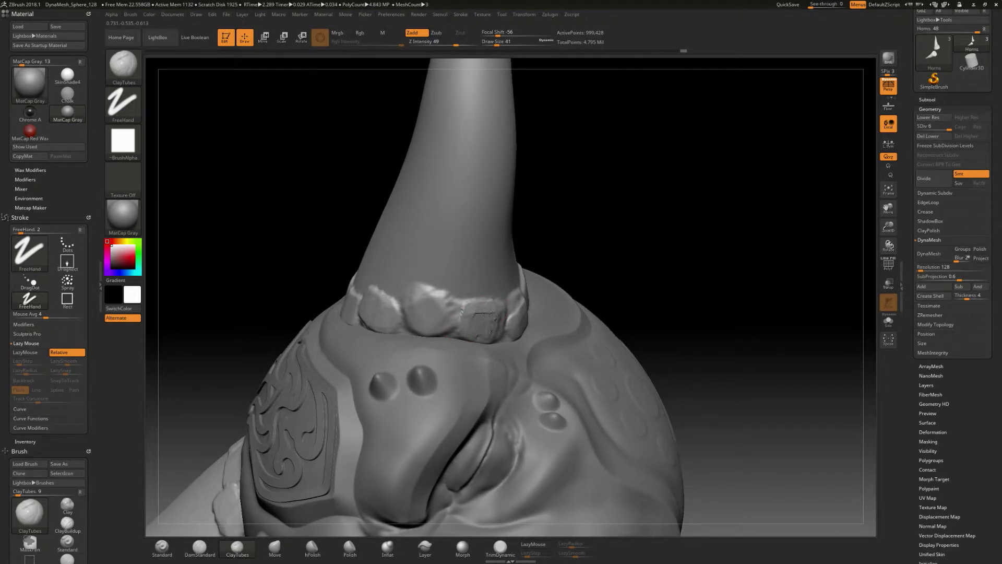
key("shift")
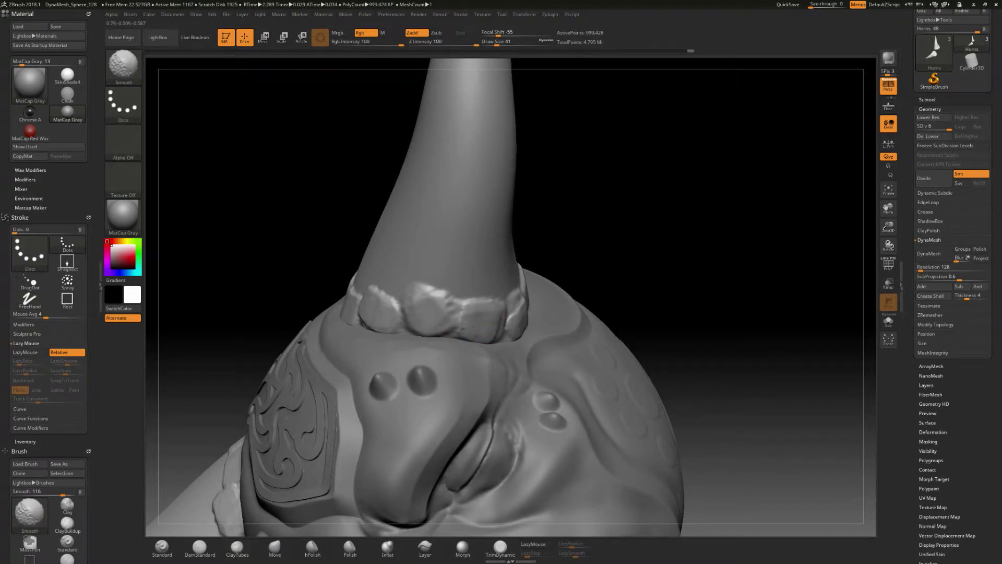
mouse_move(464, 327)
left_mouse_down("shift")
mouse_move(455, 313)
mouse_move(414, 301)
mouse_move(422, 313)
left_mouse_up("shift")
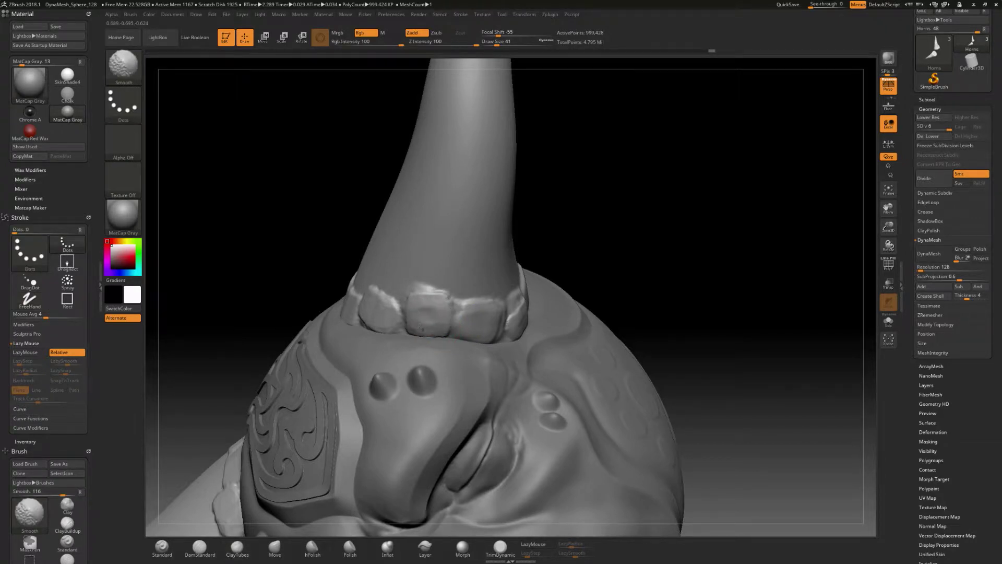
Build up the band's front segments with ClayTubes and sharpen the gaps between them on the forehead side.
left_click_drag(576, 246, 602, 255)
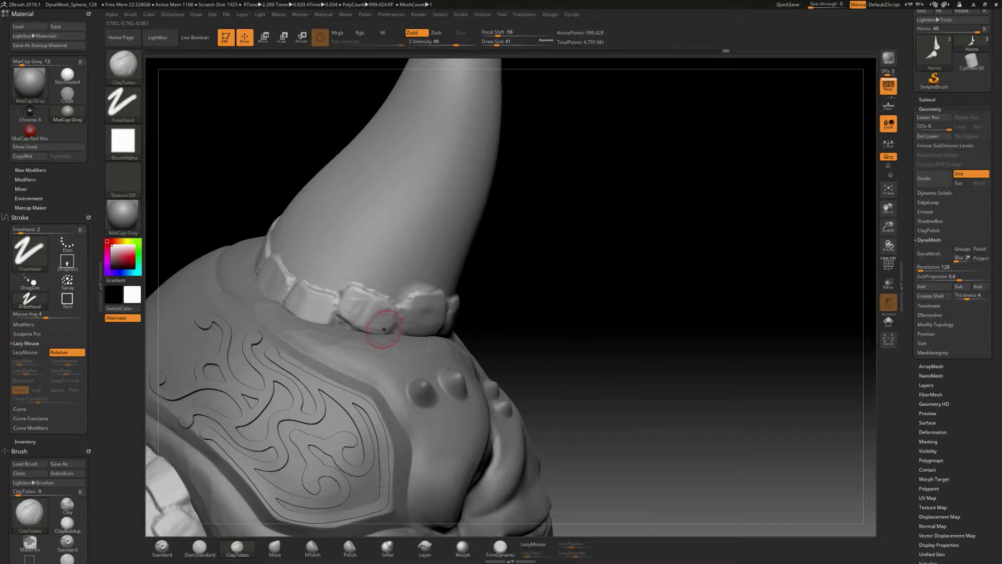
mouse_move(380, 305)
left_mouse_down()
mouse_move(352, 297)
mouse_move(345, 320)
mouse_move(362, 313)
mouse_move(354, 307)
left_mouse_up()
mouse_move(508, 297)
left_mouse_down()
mouse_move(407, 308)
mouse_move(424, 308)
mouse_move(424, 329)
left_mouse_up()
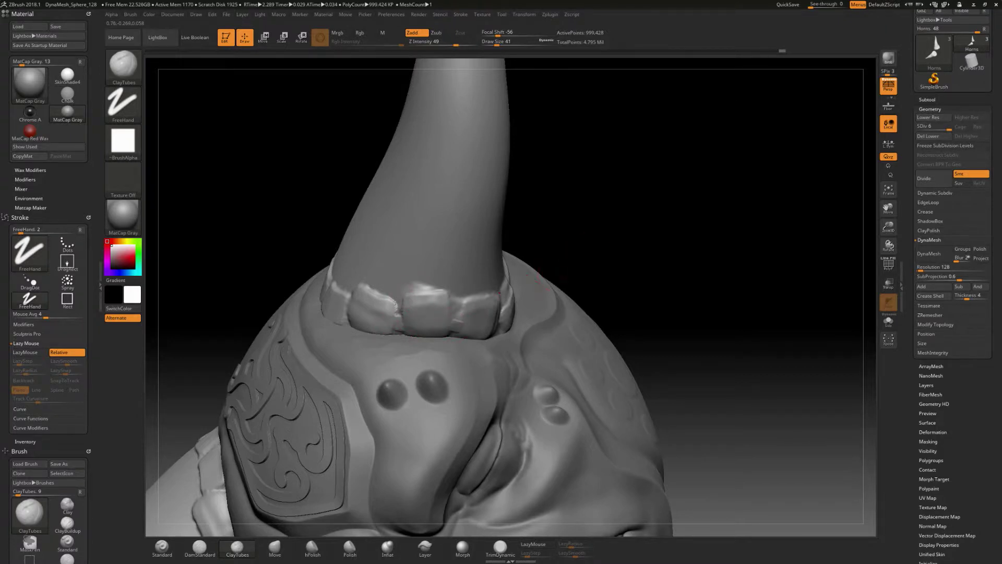
left_click_drag(554, 261, 355, 286)
left_click_drag(590, 261, 532, 309, "alt")
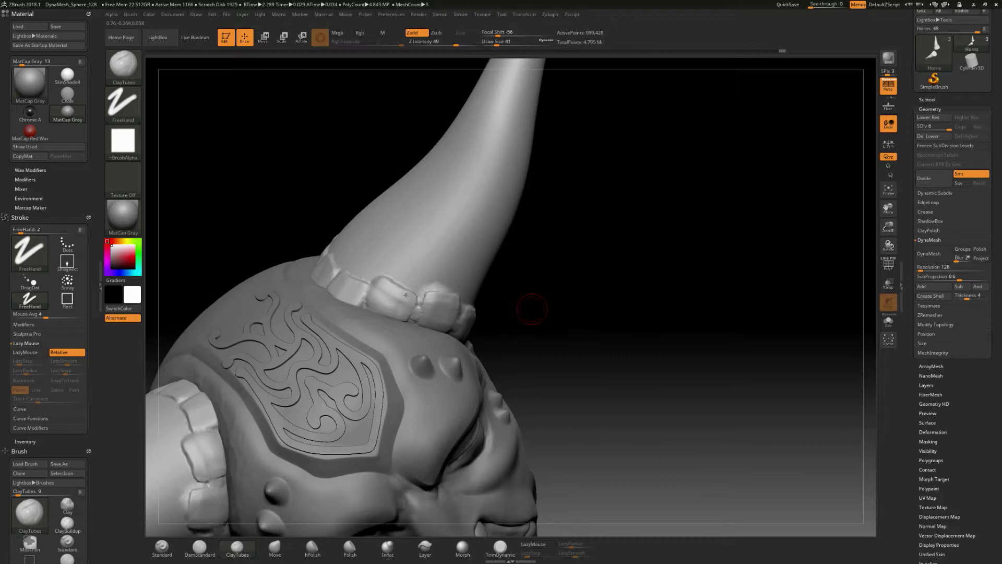
Fill in and smooth the surfaces of the band segments beside the engraved forehead plate.
mouse_move(409, 317)
left_mouse_down()
mouse_move(412, 293)
mouse_move(373, 302)
left_mouse_up()
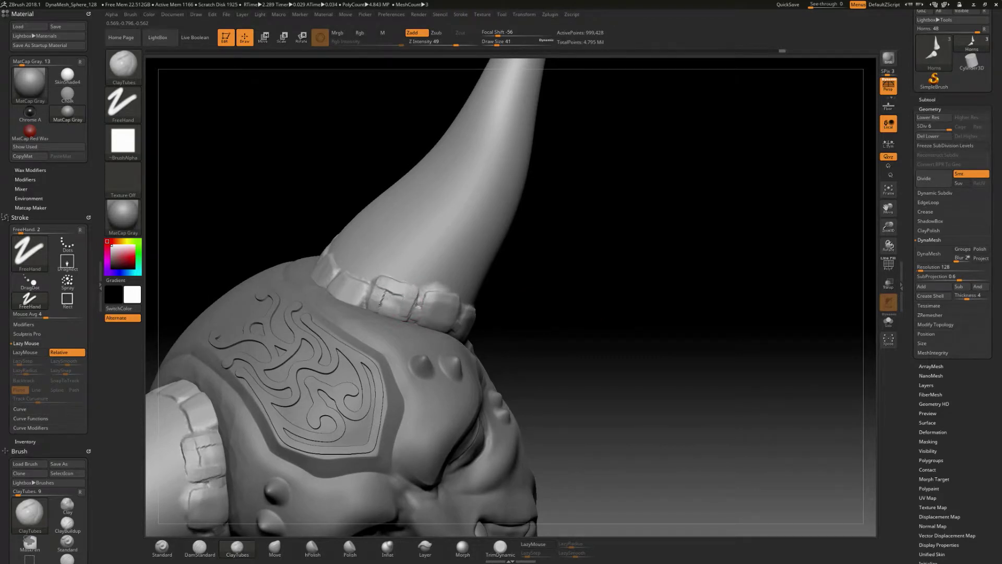
key("shift")
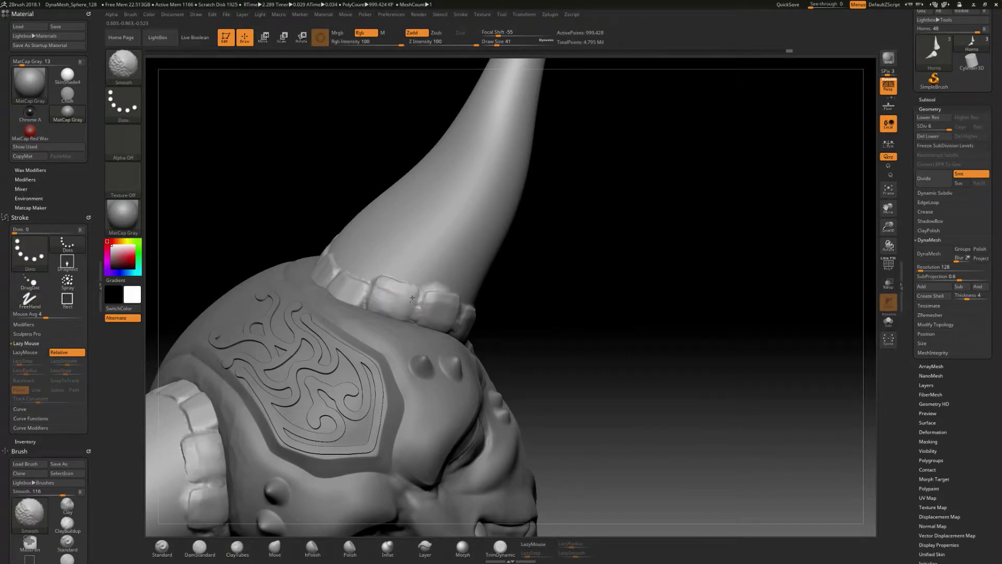
mouse_move(550, 262)
left_mouse_down()
mouse_move(364, 286)
mouse_move(332, 274)
left_mouse_up()
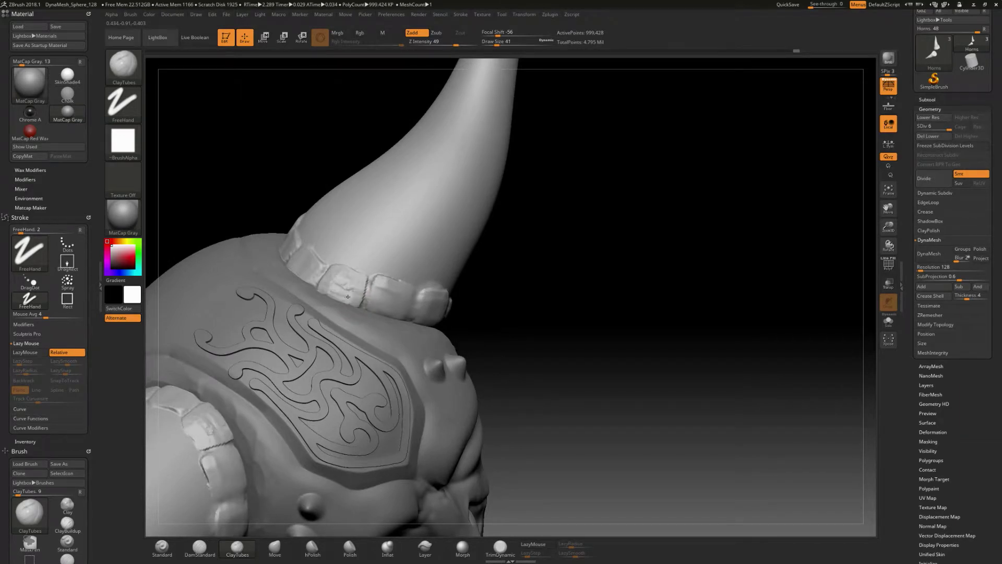
key("shift")
mouse_move(355, 282)
left_mouse_down()
mouse_move(336, 262)
mouse_move(299, 271)
left_mouse_up()
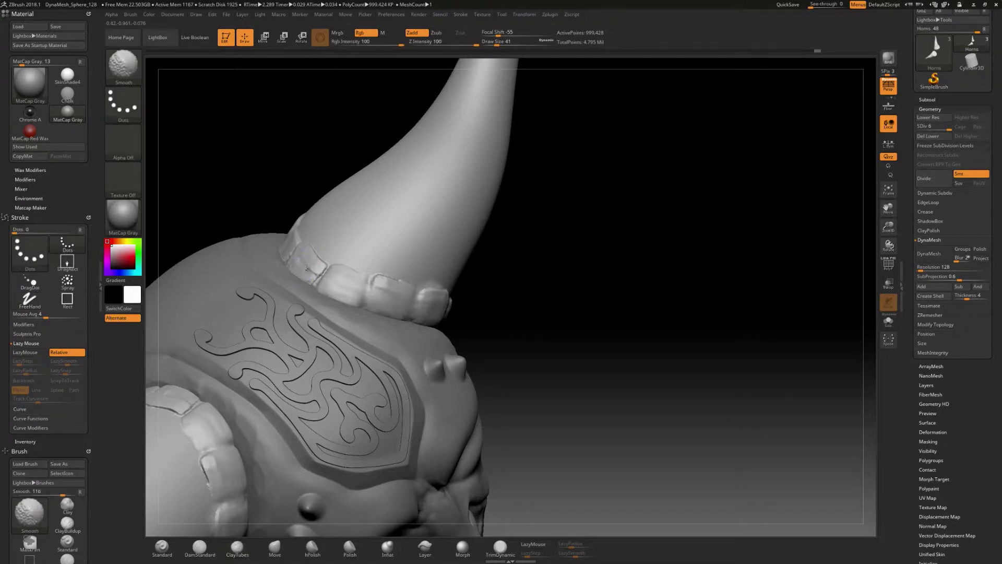
Smooth the band's upper segment next to the forehead and check both horns from the front.
mouse_move(555, 294)
left_mouse_down("alt")
mouse_move(514, 318)
mouse_move(513, 284)
mouse_move(474, 266)
mouse_move(539, 300)
mouse_move(527, 292)
left_mouse_up("alt")
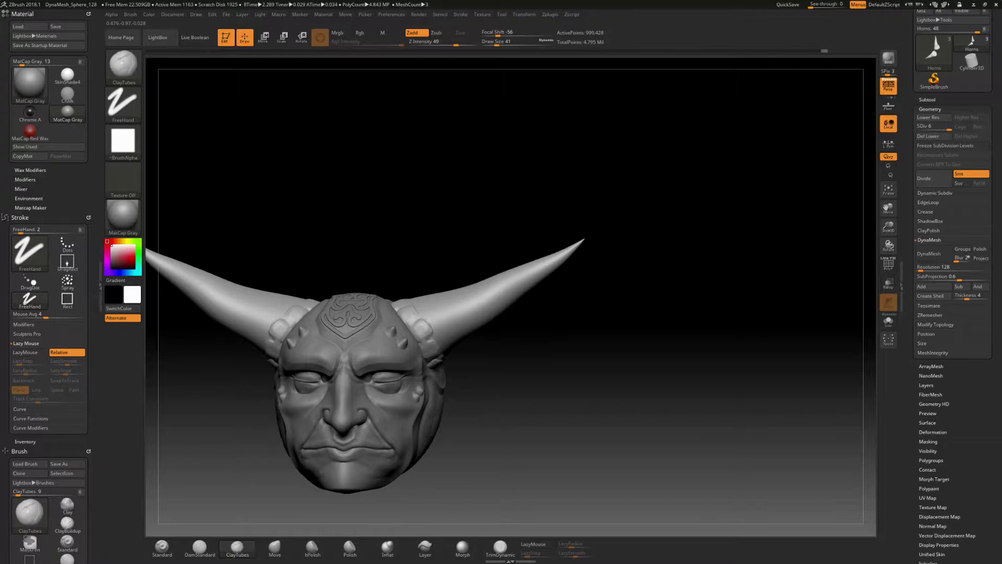
right_click_drag(438, 323, 438, 360, "ctrl")
key("shift")
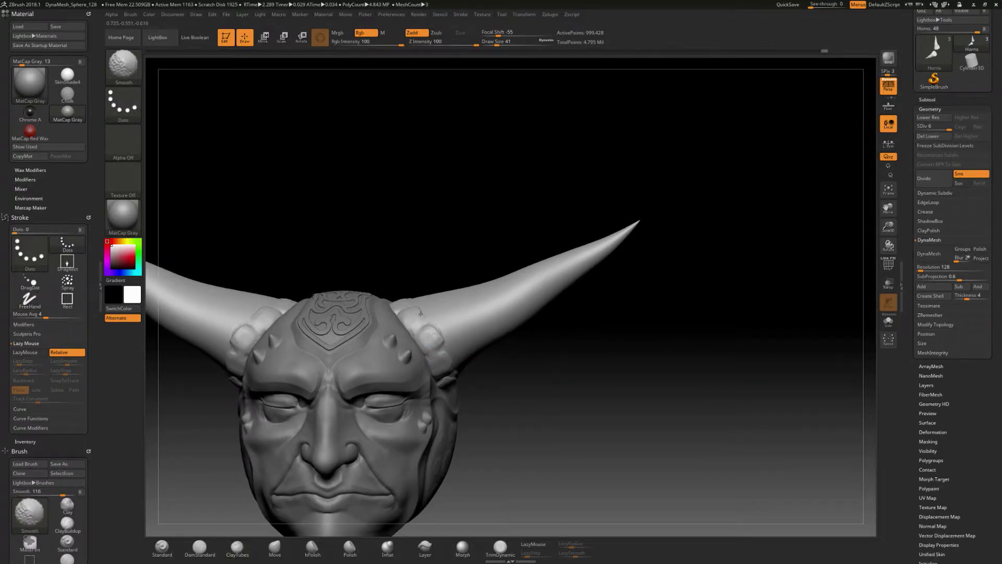
left_click_drag(419, 311, 408, 303, "shift")
mouse_move(700, 366)
left_mouse_down()
mouse_move(615, 376)
mouse_move(696, 367)
left_mouse_up()
right_click_drag(621, 399, 595, 373, "ctrl")
left_click_drag(595, 373, 519, 366, "alt")
left_click_drag(662, 394, 741, 391)
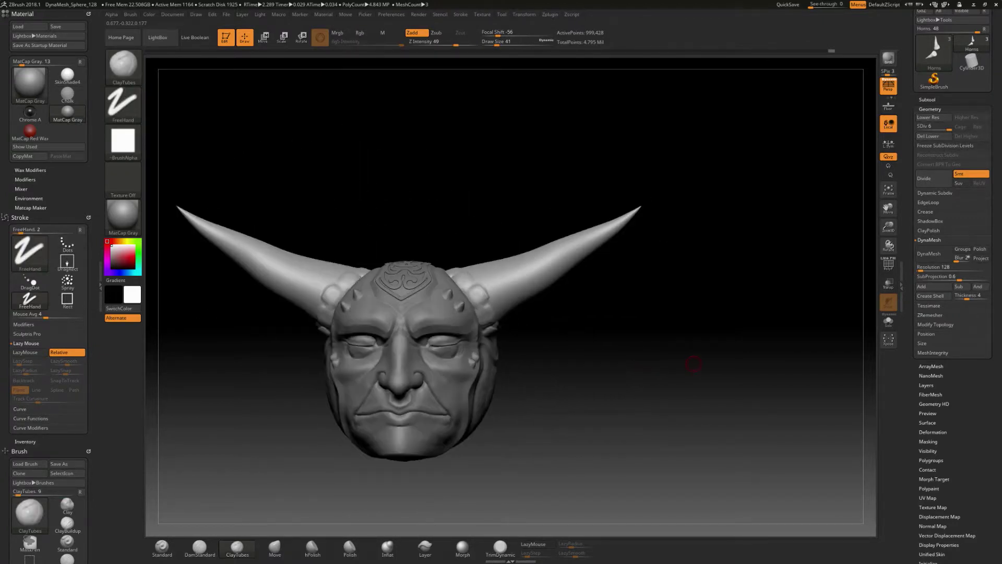
Show the subtool list with the Head, Detail and Horns parts and check the horns from an angle.
left_click(927, 99)
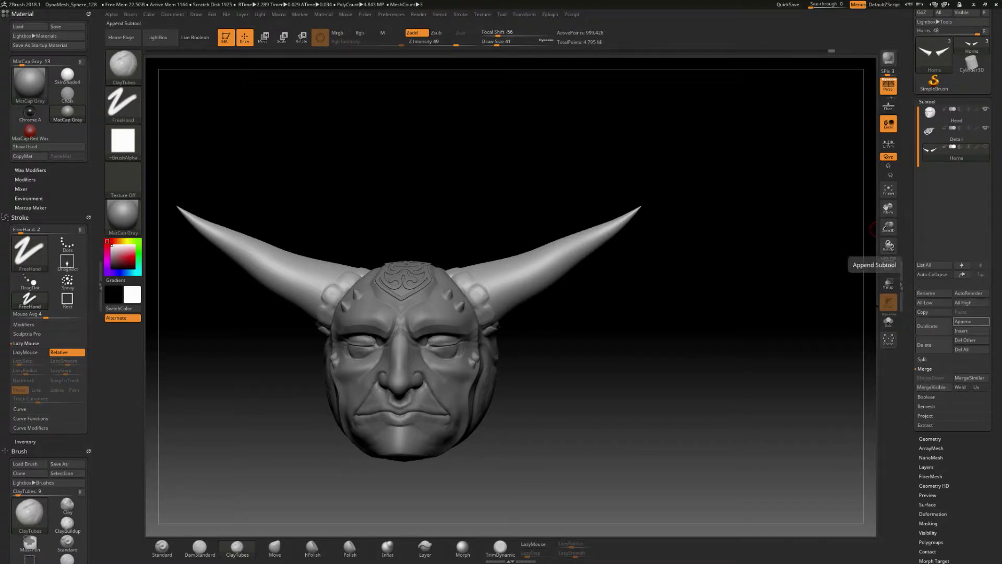
mouse_move(653, 337)
left_mouse_down()
mouse_move(621, 343)
mouse_move(662, 330)
mouse_move(648, 351)
mouse_move(678, 327)
left_mouse_up()
left_click_drag(651, 225, 655, 227)
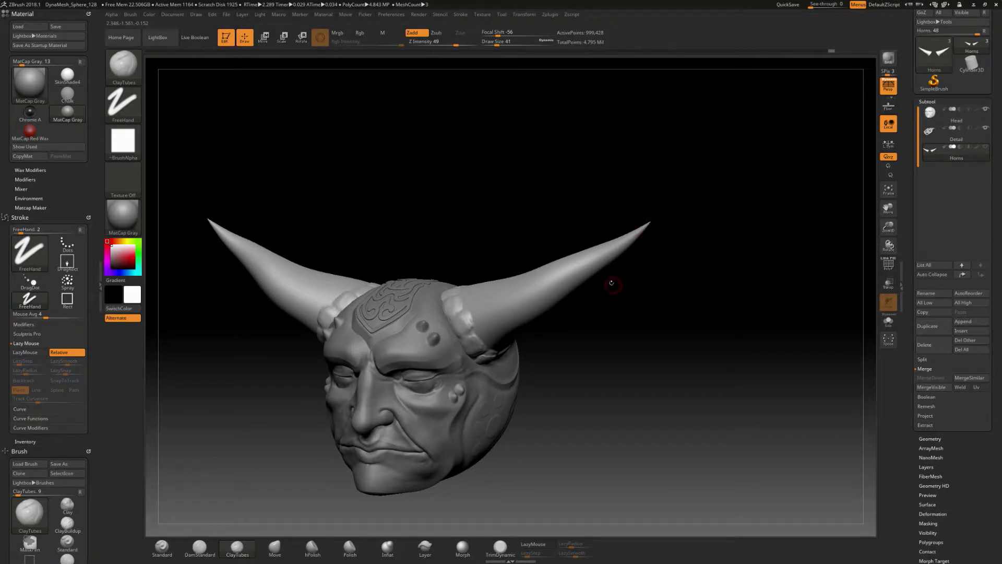
Choose the IMM PrimitivesH insert-mesh brush.
key("b")
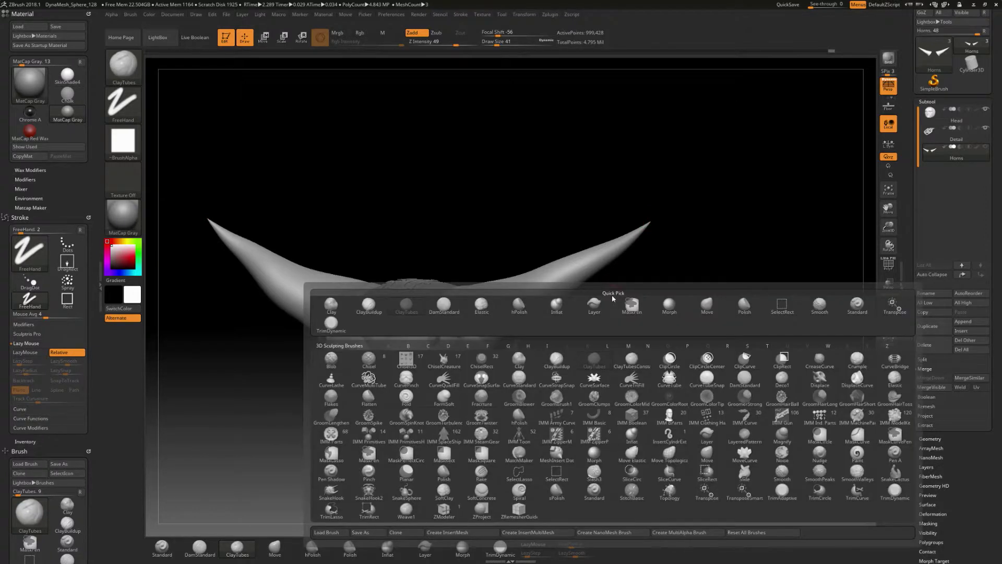
key("i")
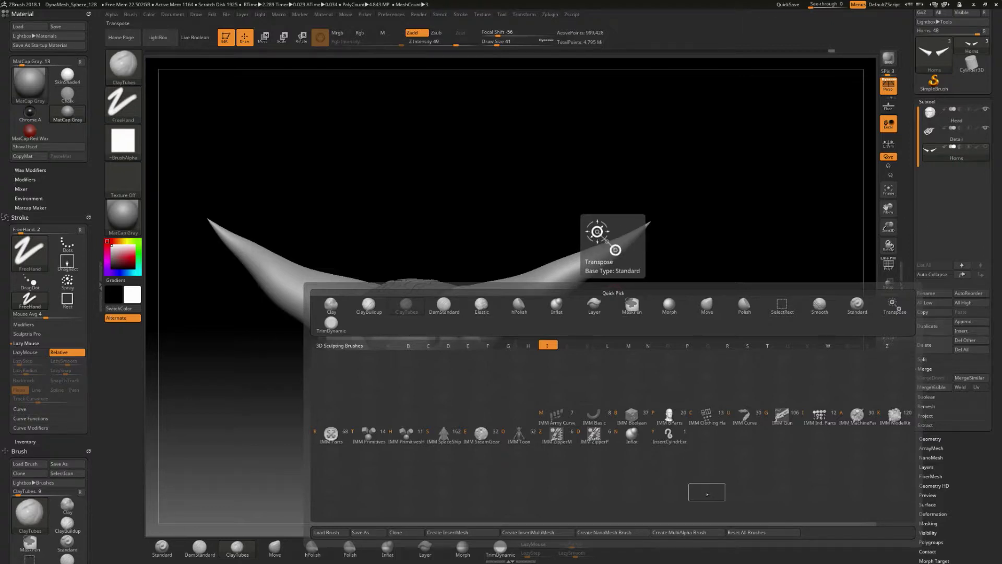
left_click(407, 436)
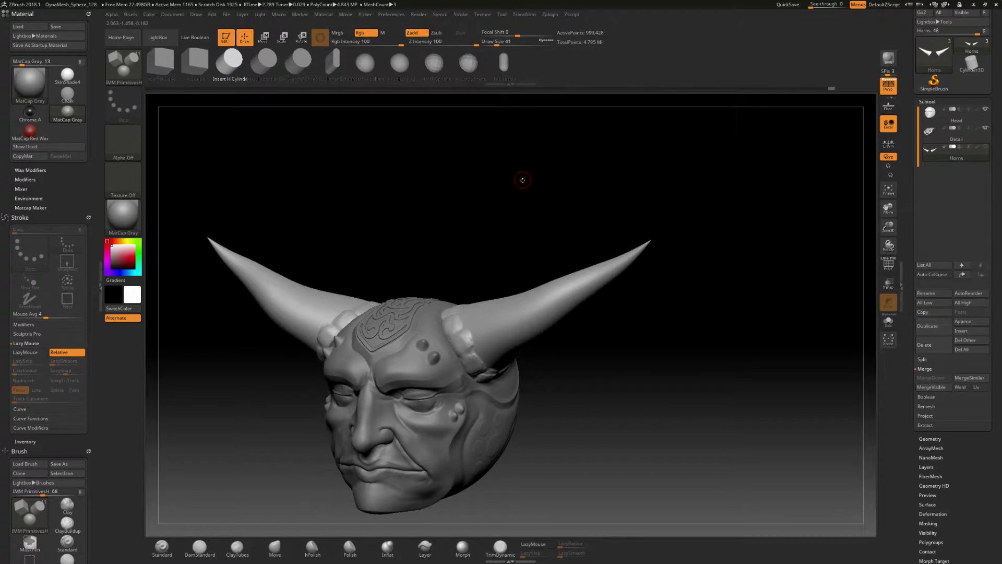
left_click_drag(522, 190, 535, 189)
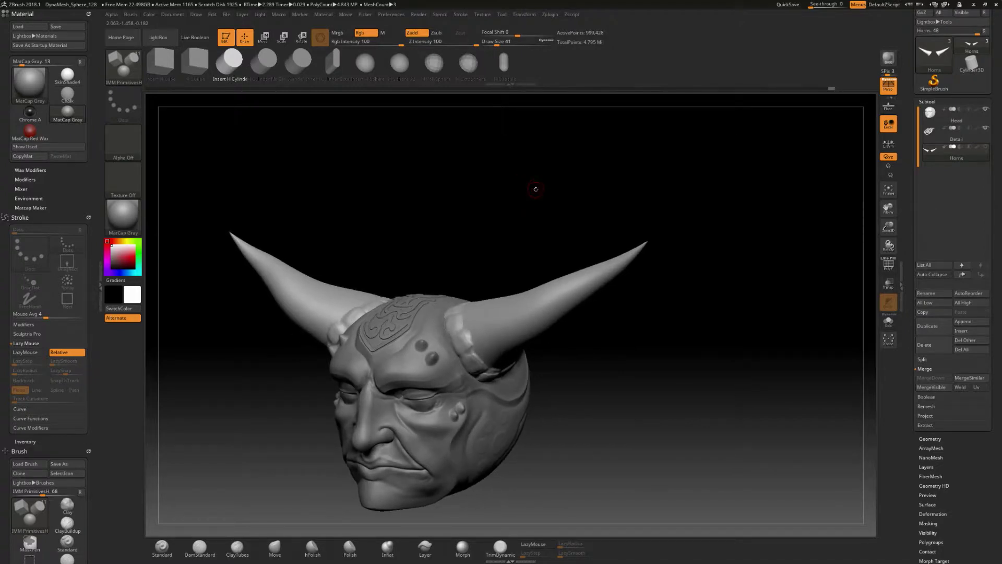
Switch to the IMM Primitives brush and try to insert a sphere at the horn's tip.
key("b")
key("i")
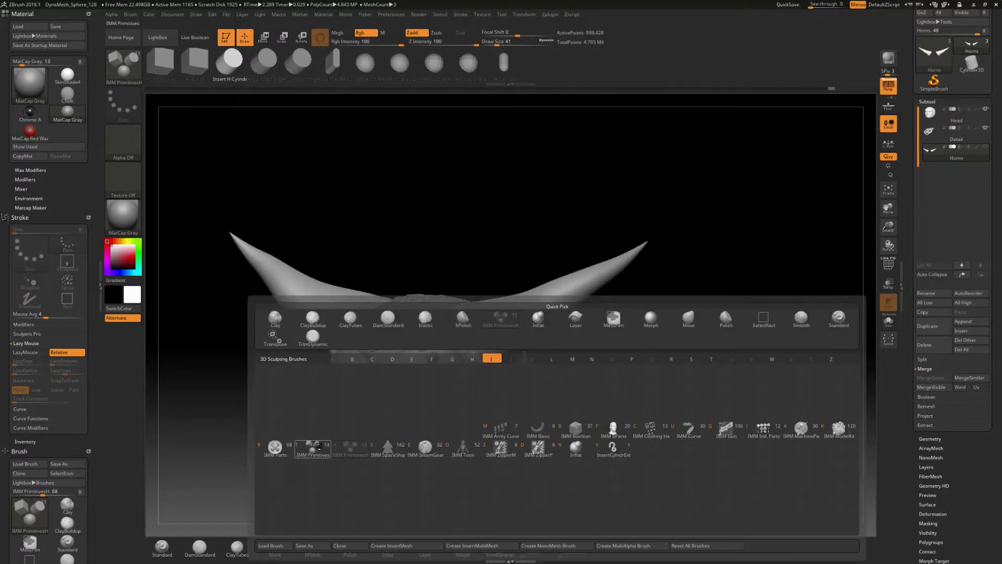
left_click(319, 446)
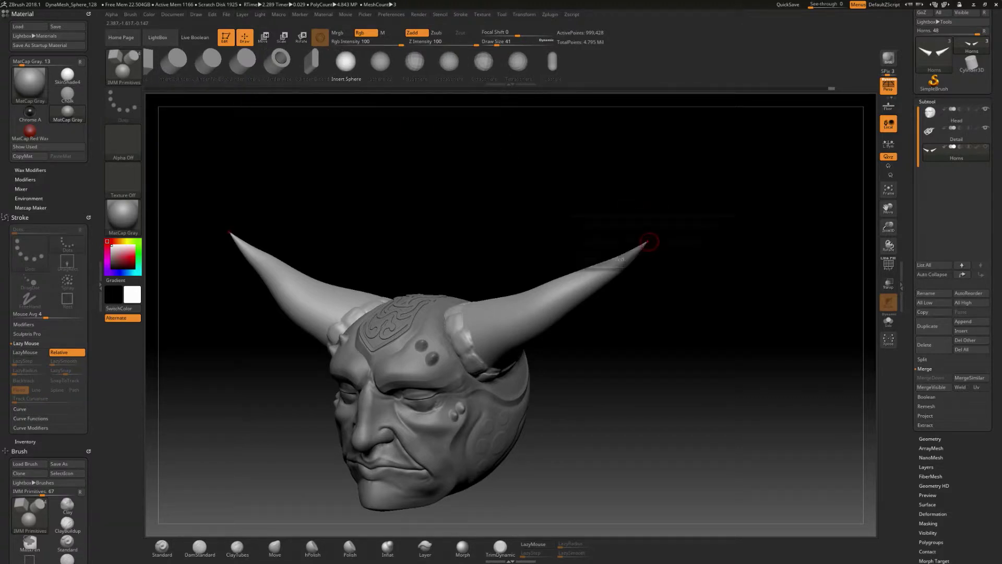
left_click(648, 241)
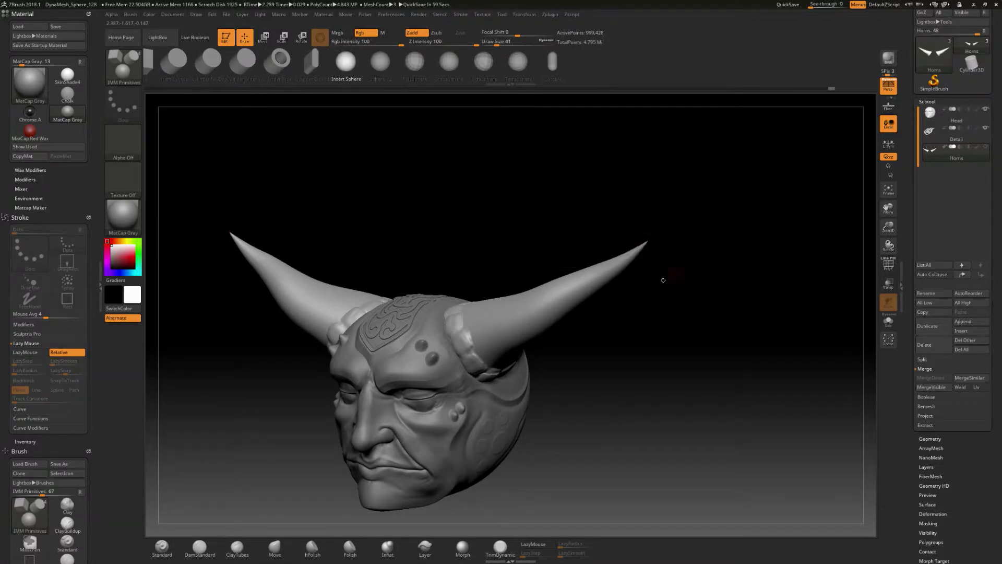
left_click_drag(628, 315, 695, 310)
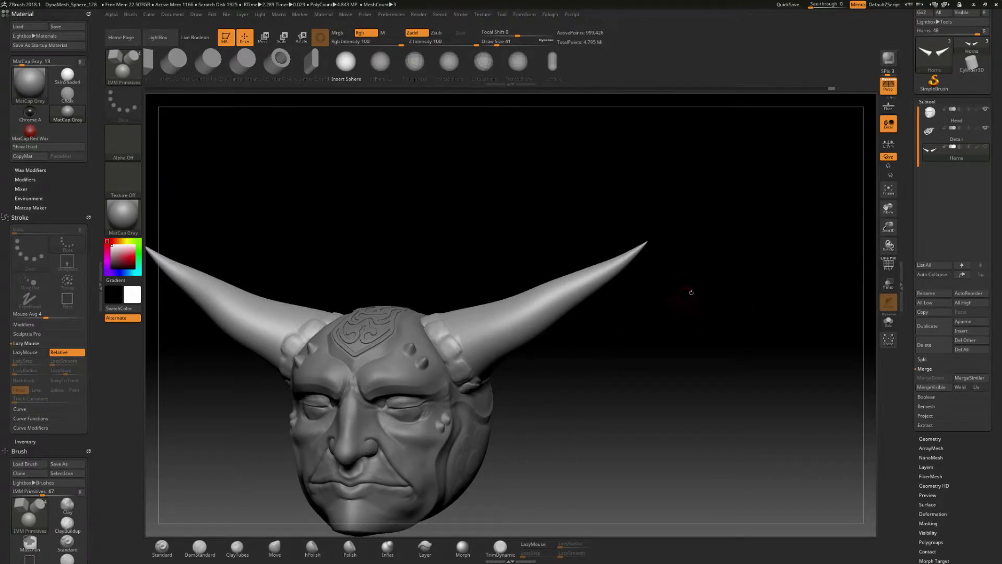
Duplicate the horns subtool and delete the copy's lower subdivision levels.
left_click(931, 326)
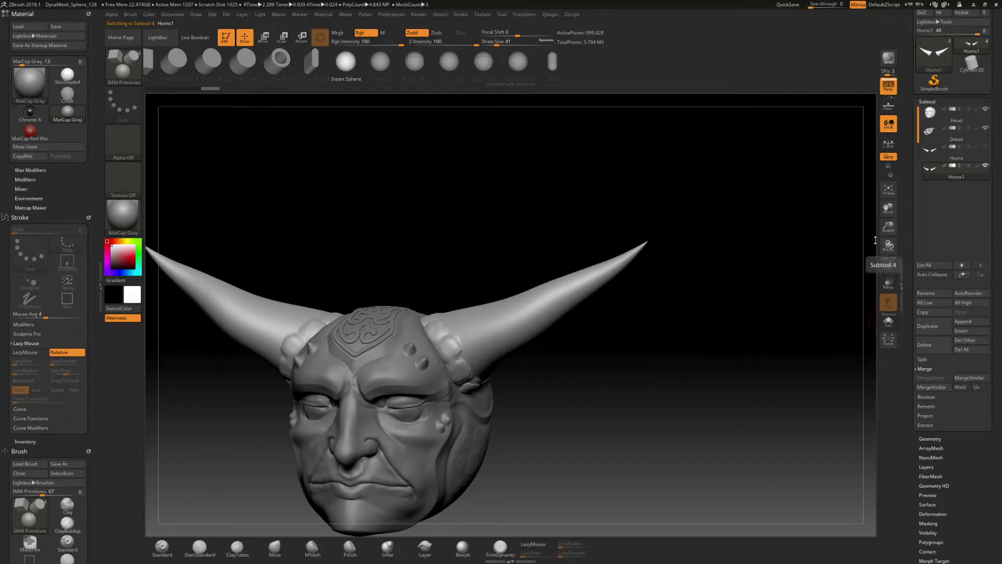
left_click_drag(907, 366, 907, 264)
left_click(931, 336)
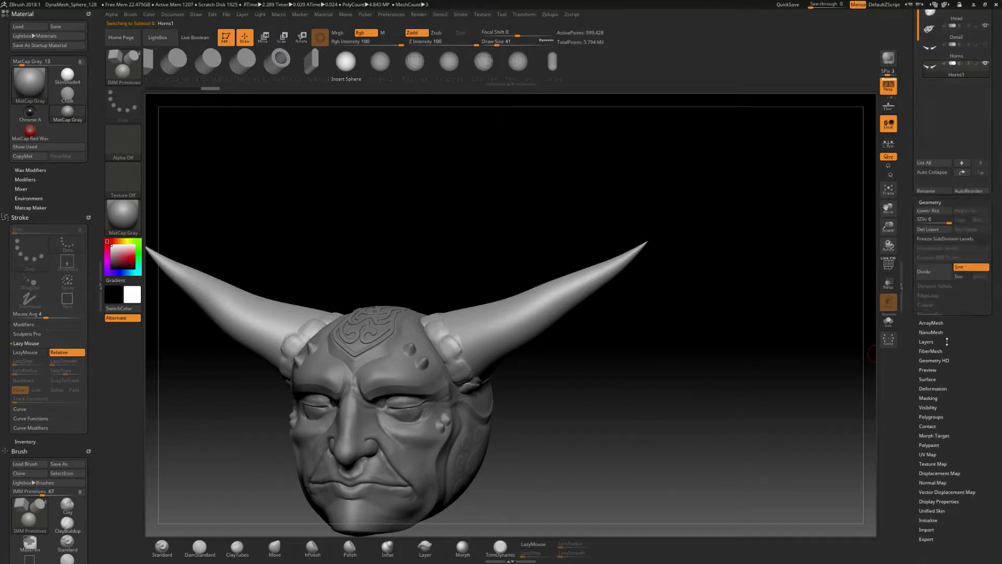
left_click_drag(947, 338, 969, 489)
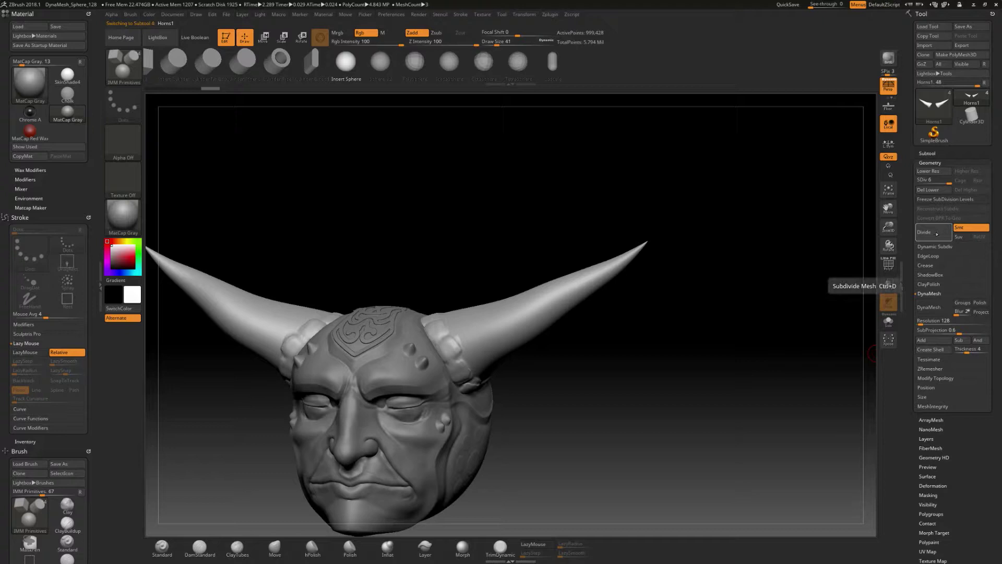
left_click(938, 191)
Insert a large symmetrical sphere at the tips of the duplicated horns with the IMM Primitives brush.
left_click_drag(642, 258, 659, 251)
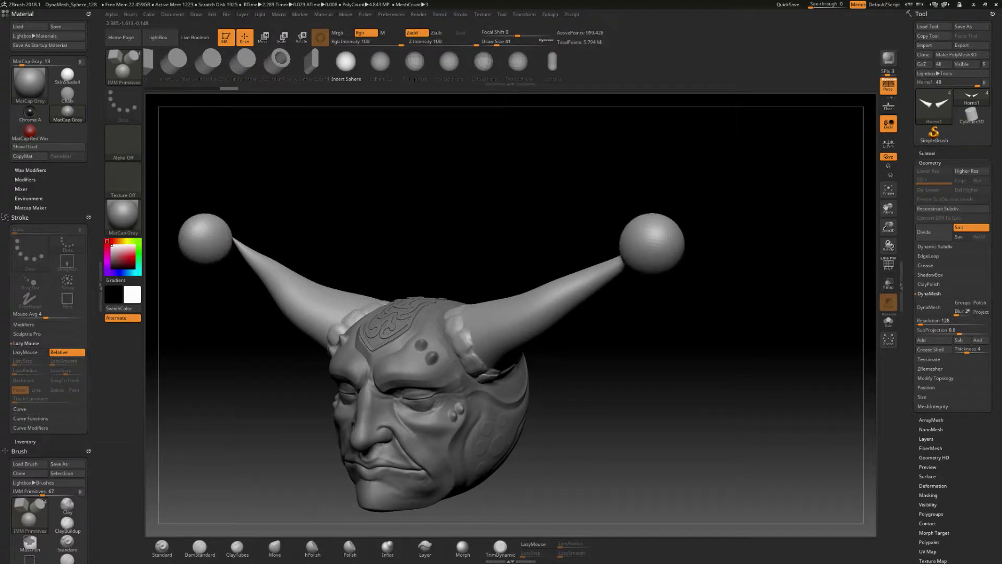
left_click_drag(643, 308, 648, 304, "ctrl")
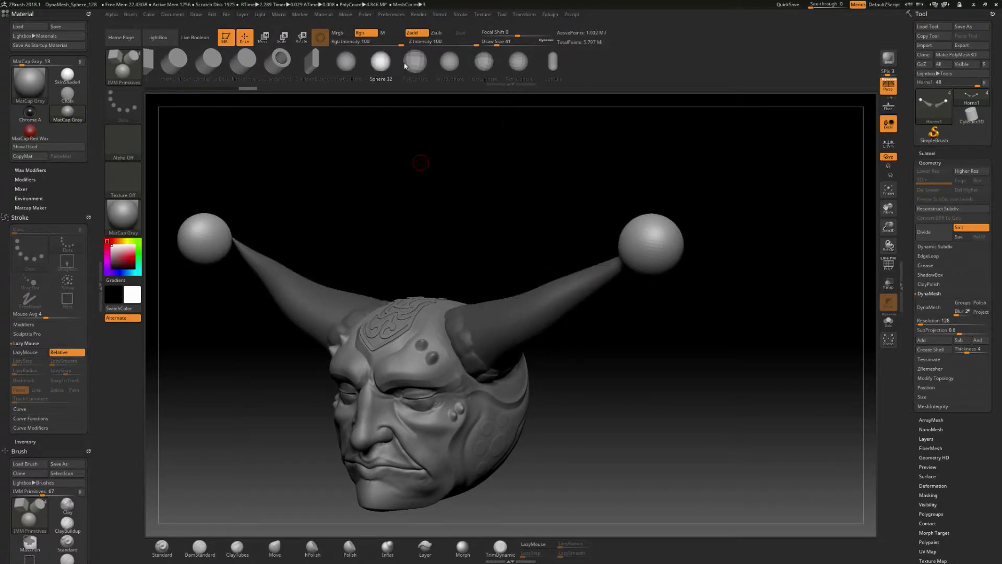
Swap the inserted spheres at the horn tips for other IMM primitives, ending with the Cylinder Pipe.
left_click_drag(599, 190, 579, 208)
key("w")
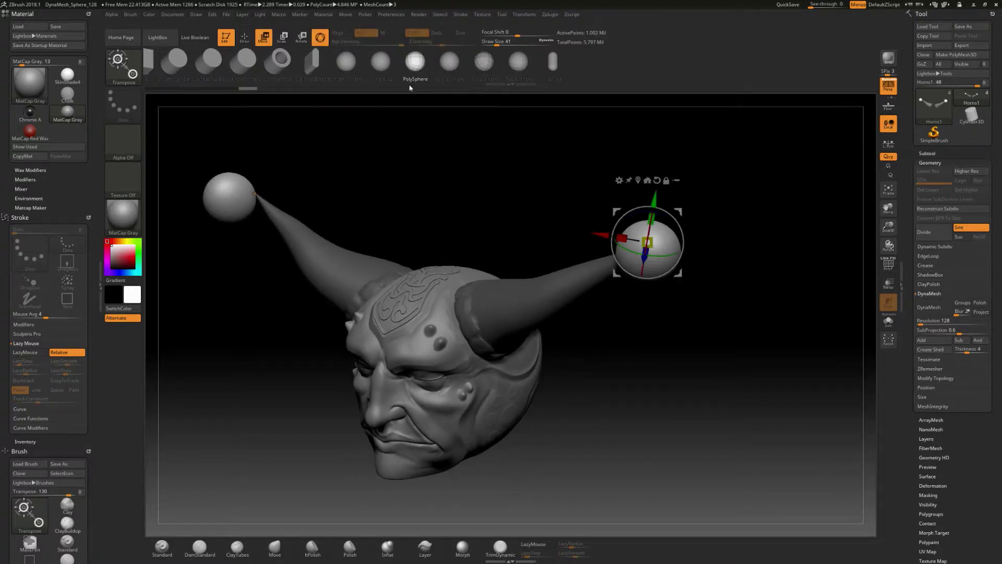
left_click(384, 66)
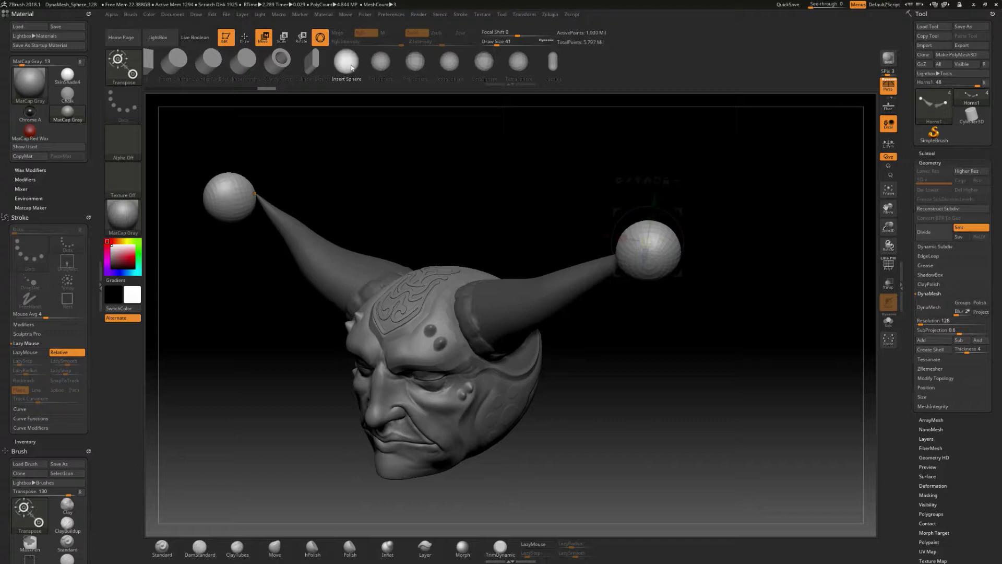
left_click(311, 68)
left_click(281, 61)
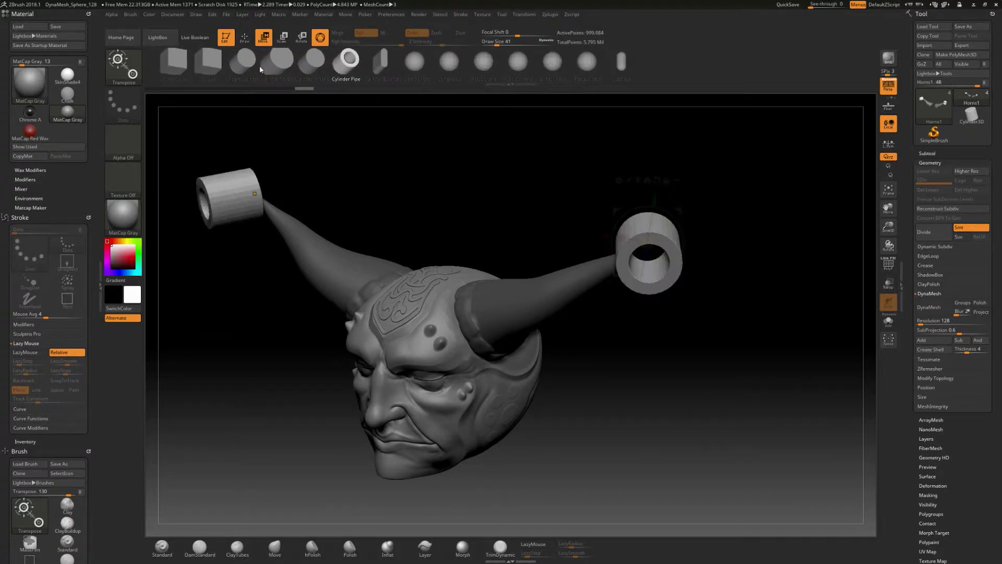
left_click(281, 63)
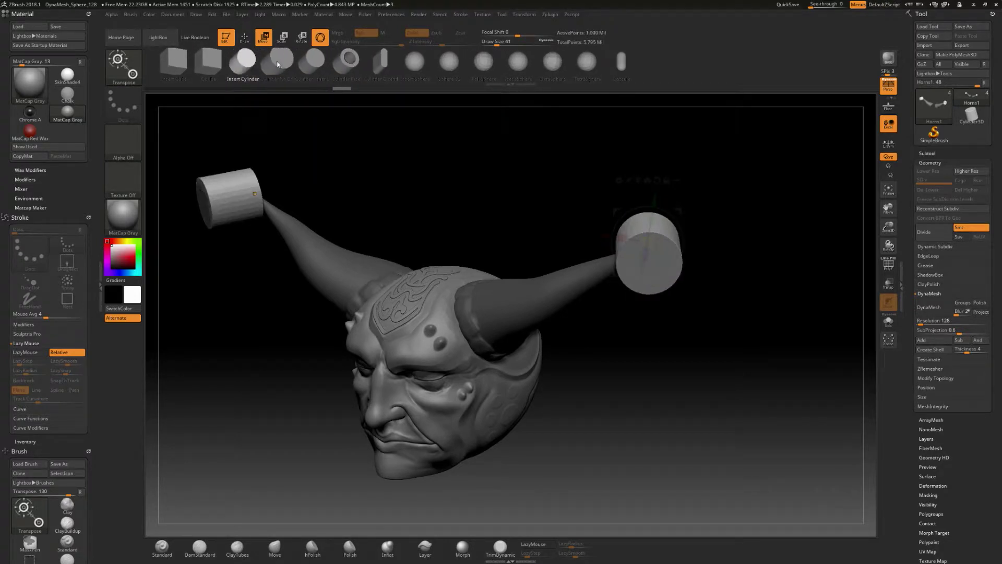
left_click(303, 60)
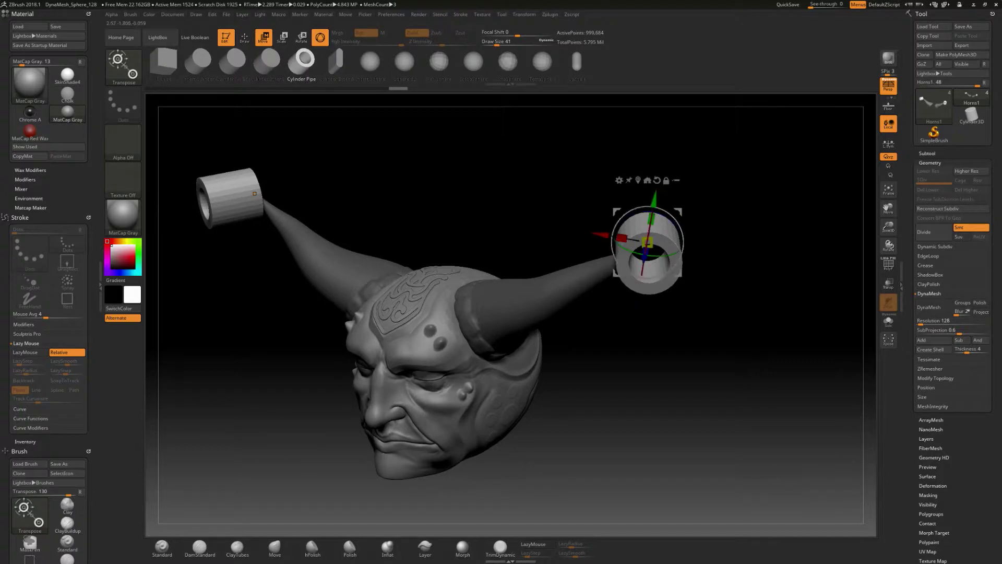
Rotate the inserted primitive to align with the horn's direction and reposition it at the tip.
left_click_drag(757, 334, 794, 326)
left_click_drag(667, 242, 674, 201)
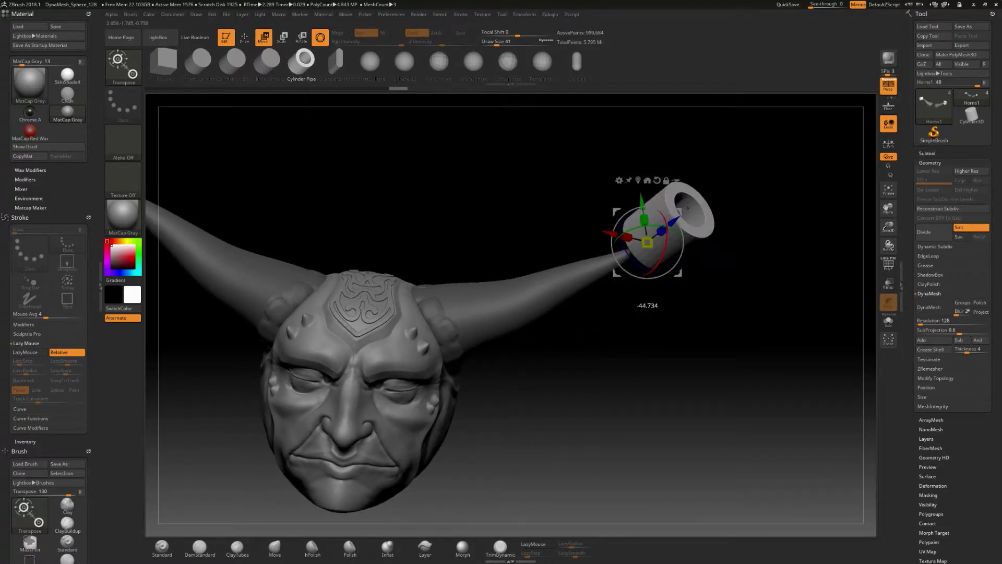
left_click_drag(773, 246, 702, 243)
left_click_drag(741, 292, 825, 289)
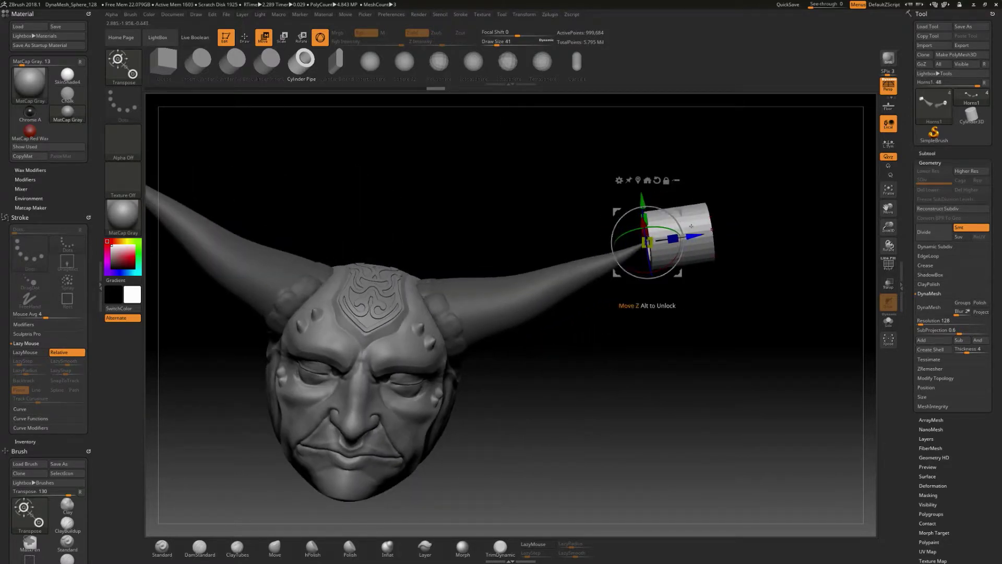
left_click_drag(679, 211, 638, 267)
mouse_move(725, 334)
left_mouse_down()
mouse_move(616, 347)
mouse_move(580, 340)
mouse_move(722, 331)
left_mouse_up()
left_click_drag(627, 239, 626, 239)
Swap the inserted primitive to Insert Sphere and move the symmetrical spheres over the horn tips.
left_click(266, 64)
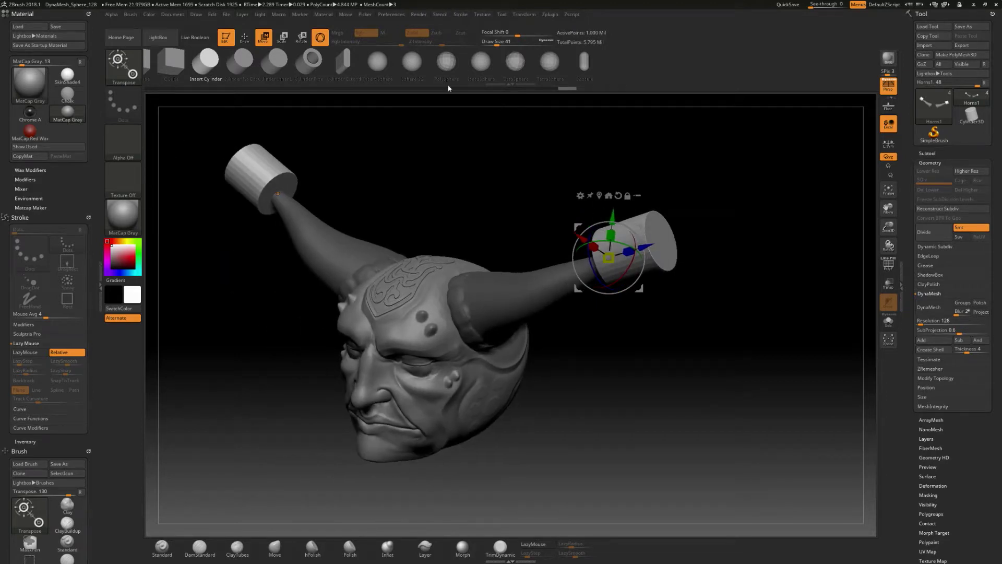
left_click(409, 71)
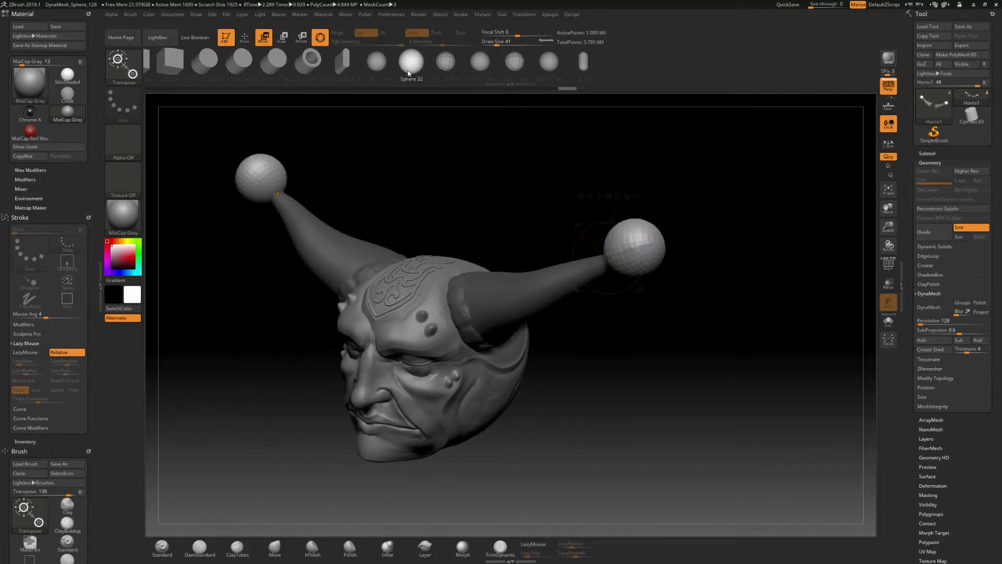
left_click(377, 63)
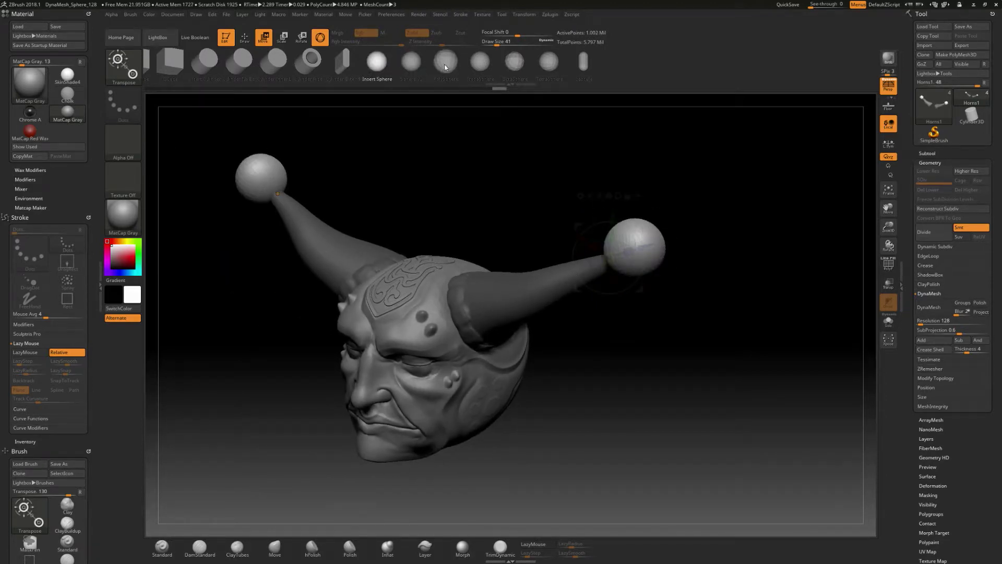
mouse_move(527, 178)
left_mouse_down()
mouse_move(650, 161)
mouse_move(634, 169)
left_mouse_up()
left_click_drag(553, 224, 584, 213, "alt")
left_click_drag(648, 247, 629, 241)
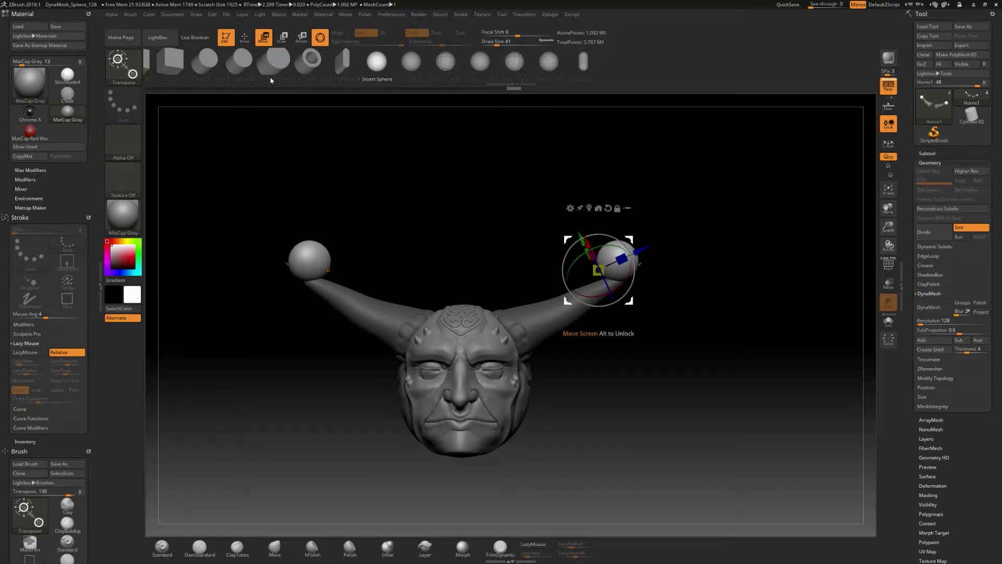
key("q")
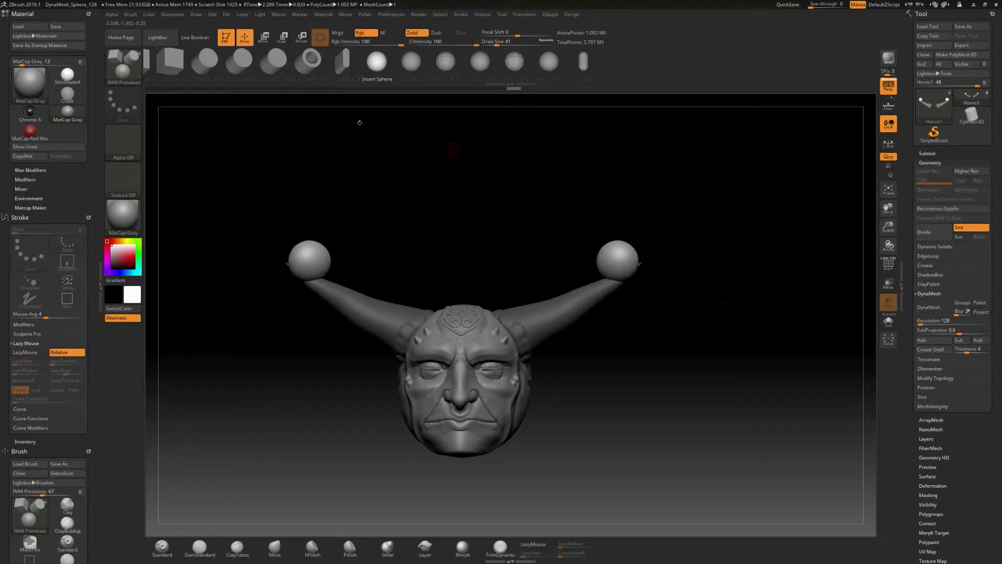
Split the unmasked spheres off the Horns1 subtool into a separate subtool.
left_click_drag(700, 280, 774, 351)
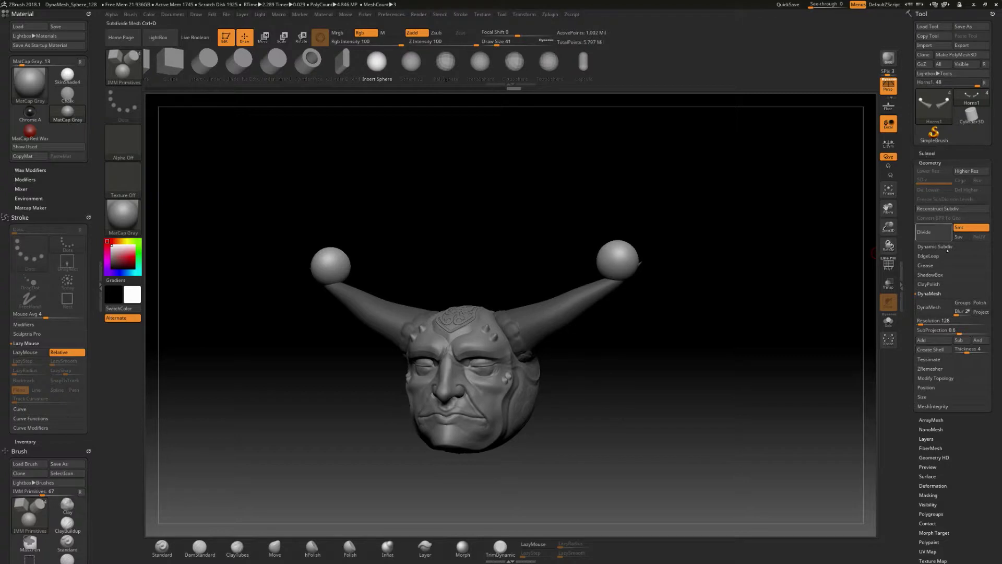
left_click(929, 153)
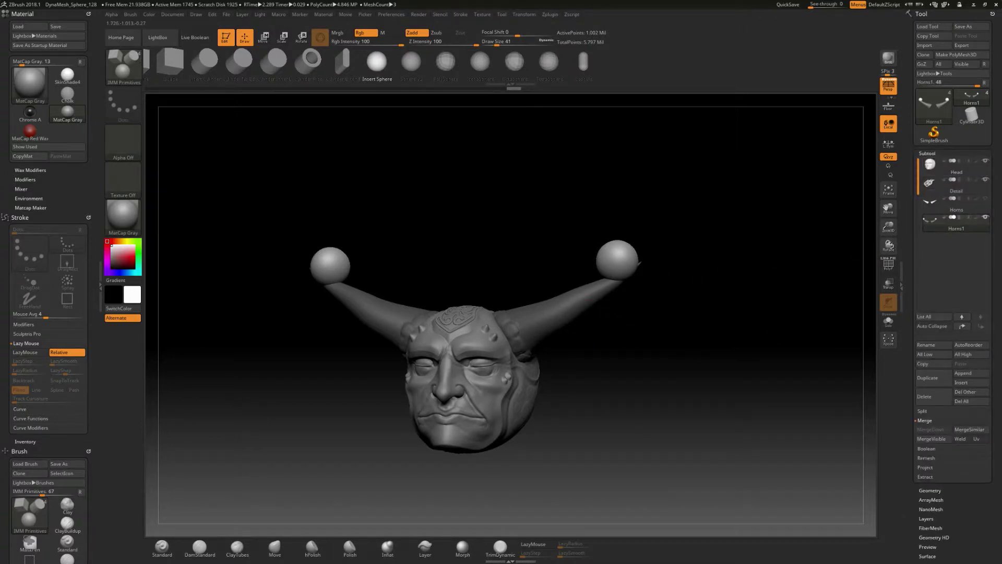
right_click_drag(586, 299, 611, 311, "ctrl")
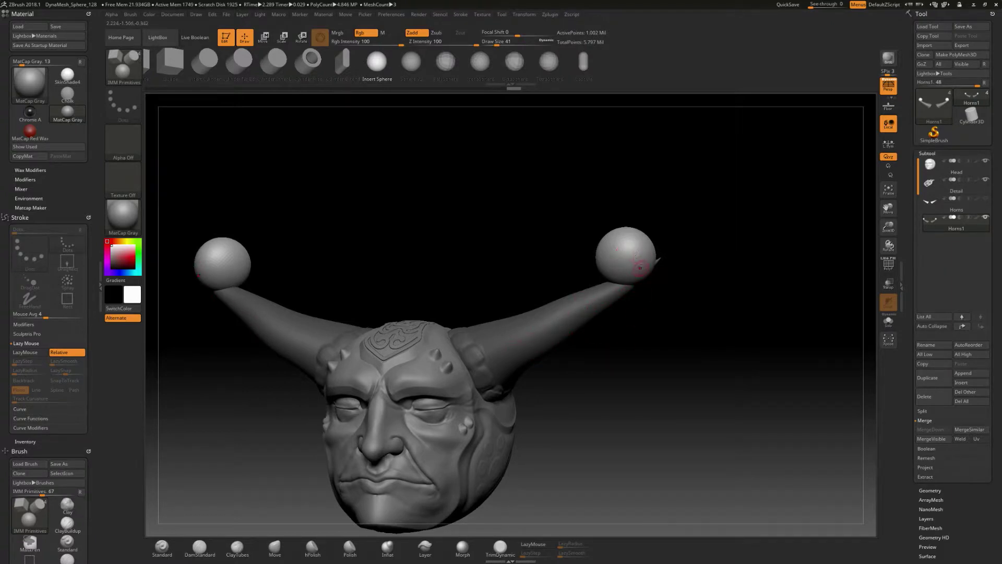
left_click(924, 412)
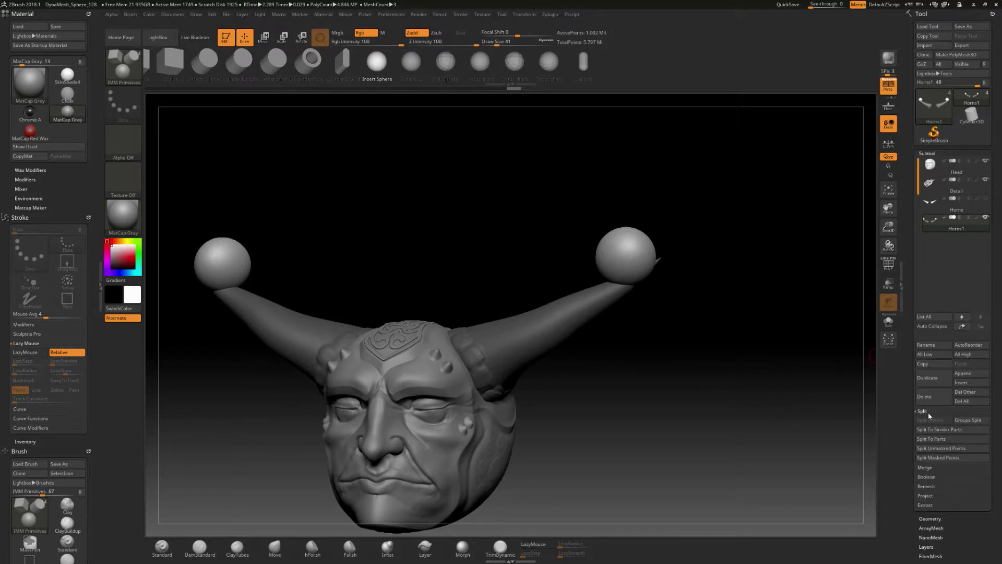
left_click(956, 450)
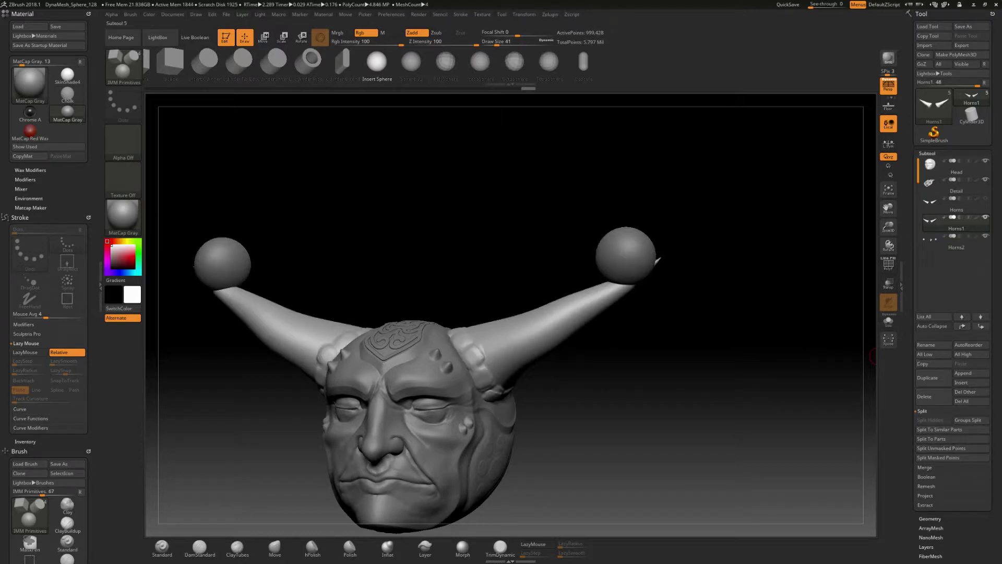
Delete the duplicated Horns1 subtool, keeping the separated spheres.
mouse_move(930, 221)
left_click(926, 398)
left_click(860, 416)
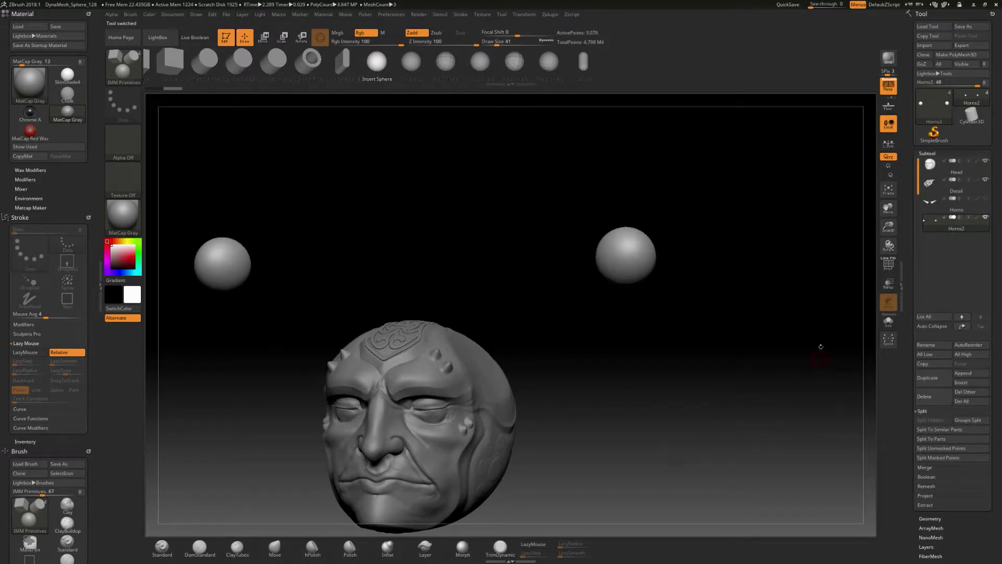
Check the original Horns subtool's wireframe and subdivision levels, and reselect the Horns2 spheres subtool.
left_click(977, 204)
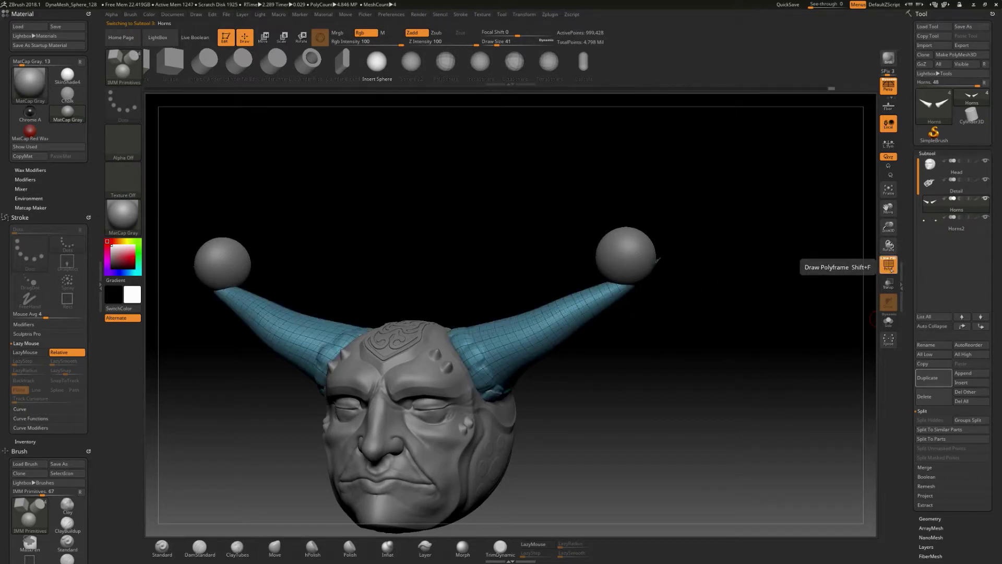
left_click_drag(907, 337, 911, 269)
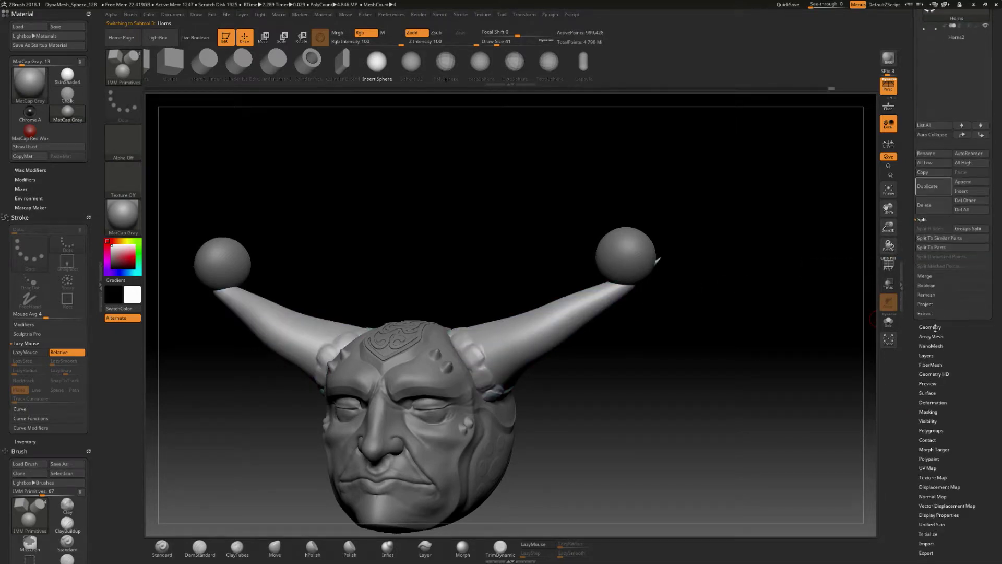
left_click(931, 327)
left_click_drag(973, 337, 961, 433)
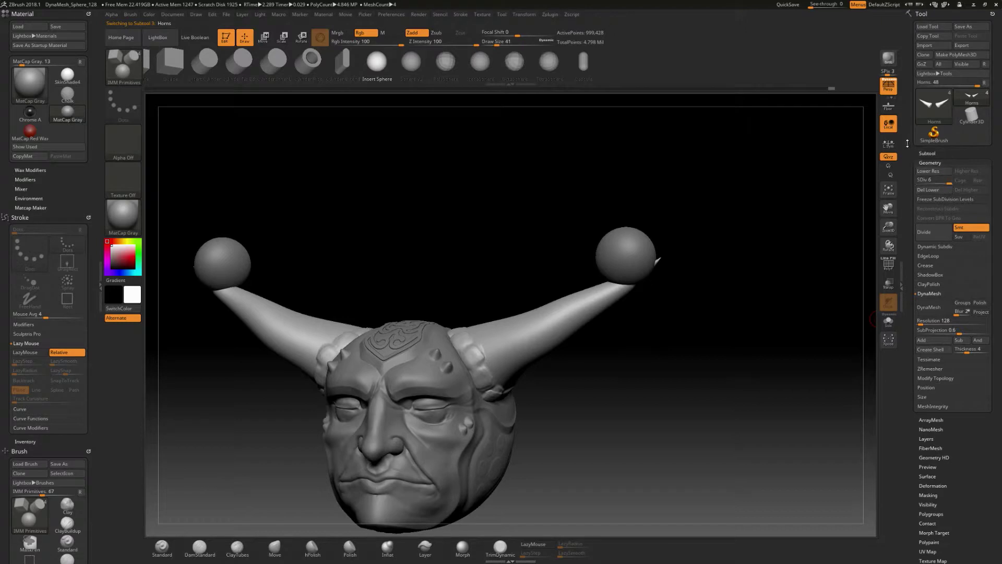
left_click(928, 152)
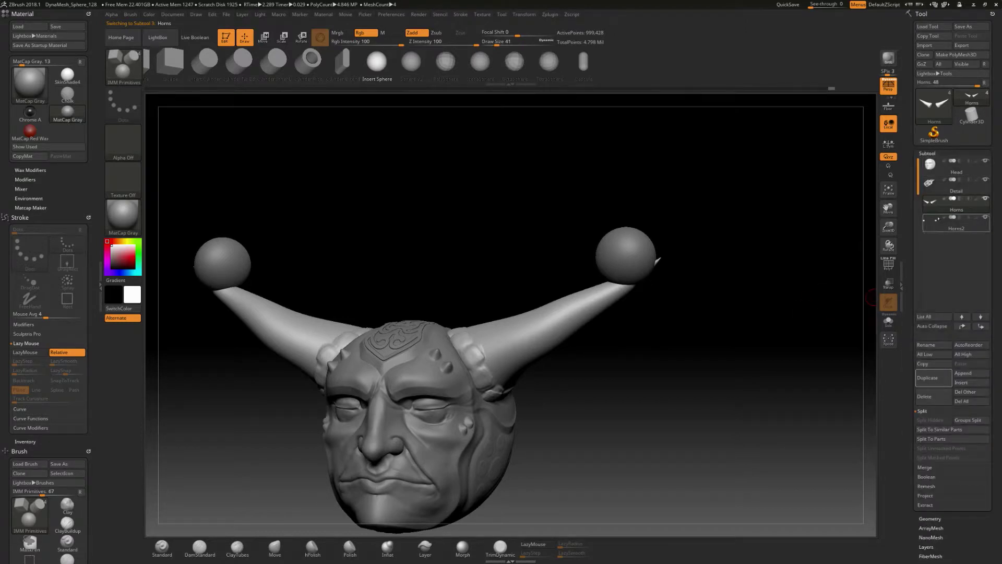
left_click(932, 224)
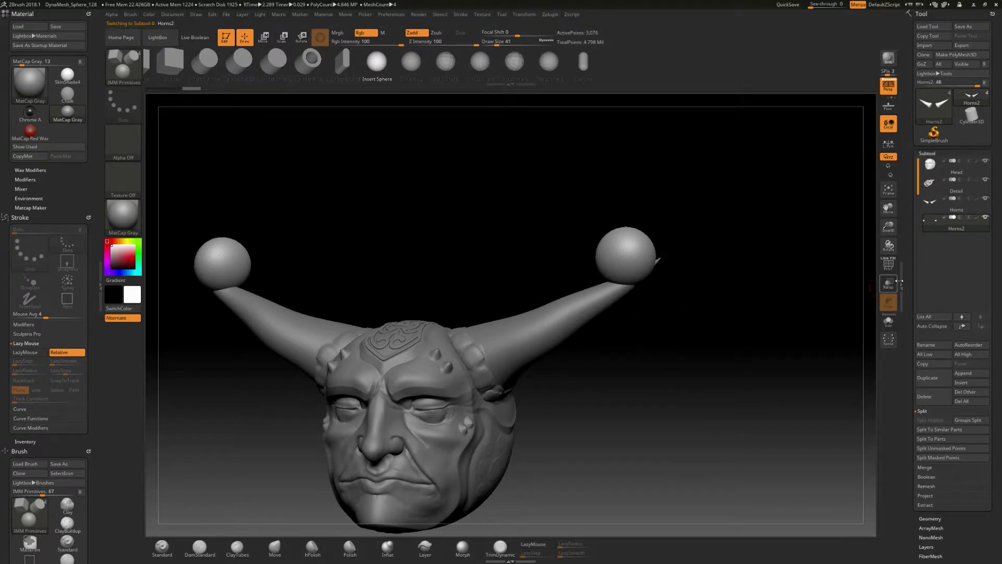
Select the Horns subtool and pull the protruding horn tips into the spheres with the Move brush.
left_click(585, 306, "alt")
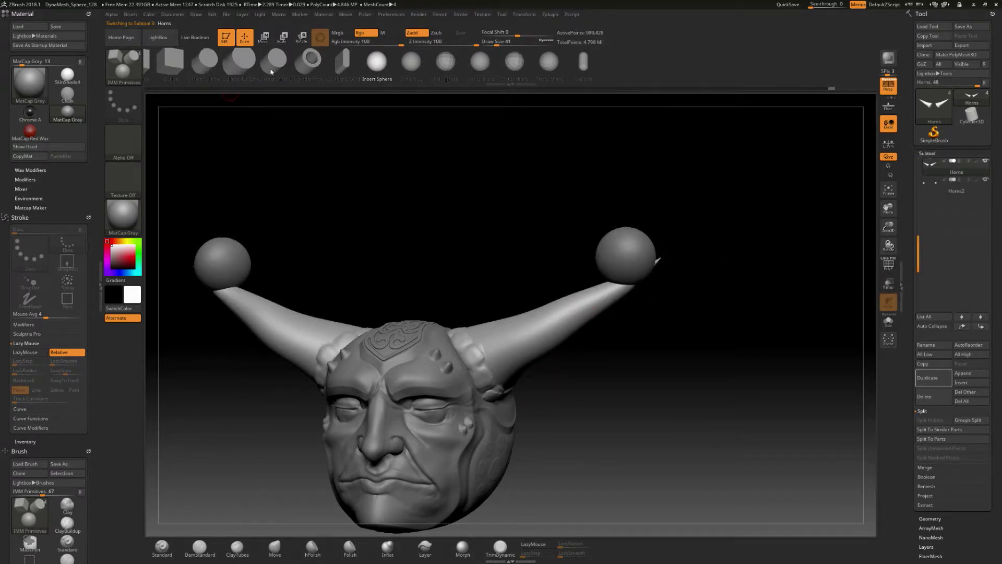
key("b")
key("s")
key("t")
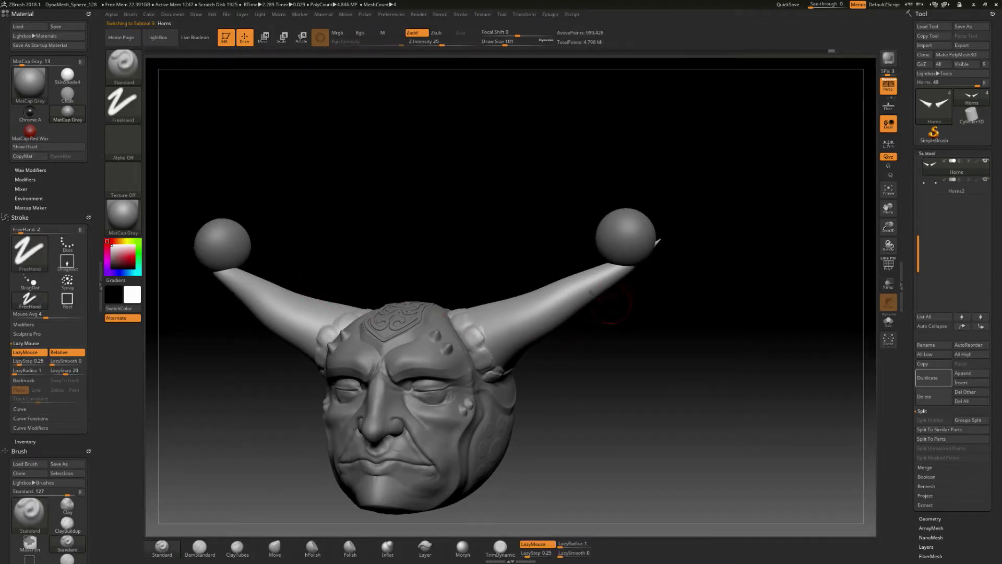
key("b")
key("m")
key("v")
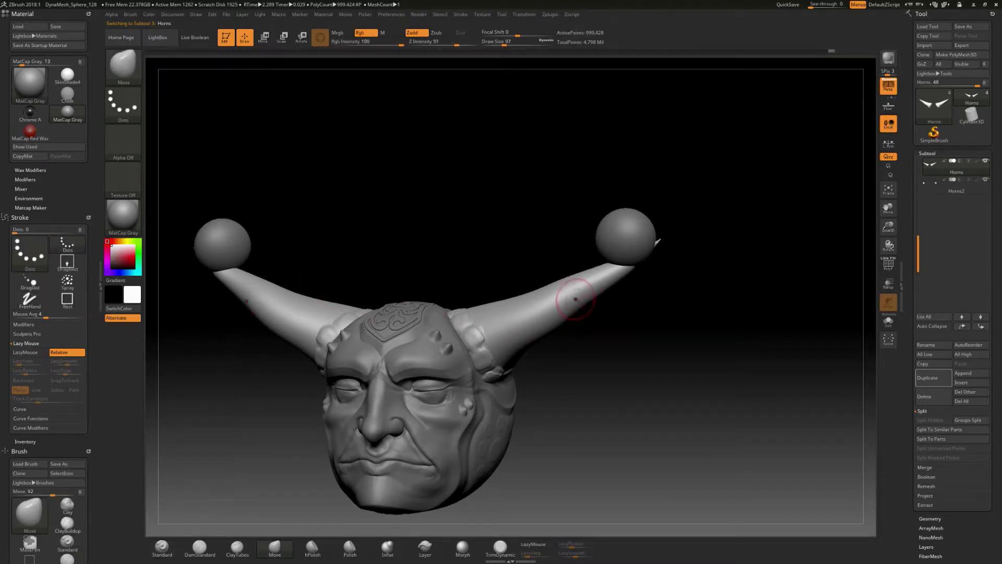
key("s")
left_click_drag(617, 286, 627, 286)
left_click_drag(700, 269, 674, 255)
key("s")
left_click_drag(599, 283, 604, 283)
left_click_drag(659, 240, 628, 227)
mouse_move(671, 305)
left_mouse_down()
mouse_move(615, 313)
mouse_move(681, 322)
mouse_move(688, 332)
left_mouse_up()
left_click_drag(647, 276, 635, 273)
Reshape the curve and thickness of both horns with the Move brush at draw size 223.
mouse_move(605, 332)
left_mouse_down()
mouse_move(599, 325)
mouse_move(615, 334)
mouse_move(600, 353)
left_mouse_up()
mouse_move(527, 290)
left_mouse_down()
mouse_move(505, 292)
mouse_move(525, 292)
left_mouse_up()
key("s")
left_click(521, 298)
key("s")
left_click(511, 291)
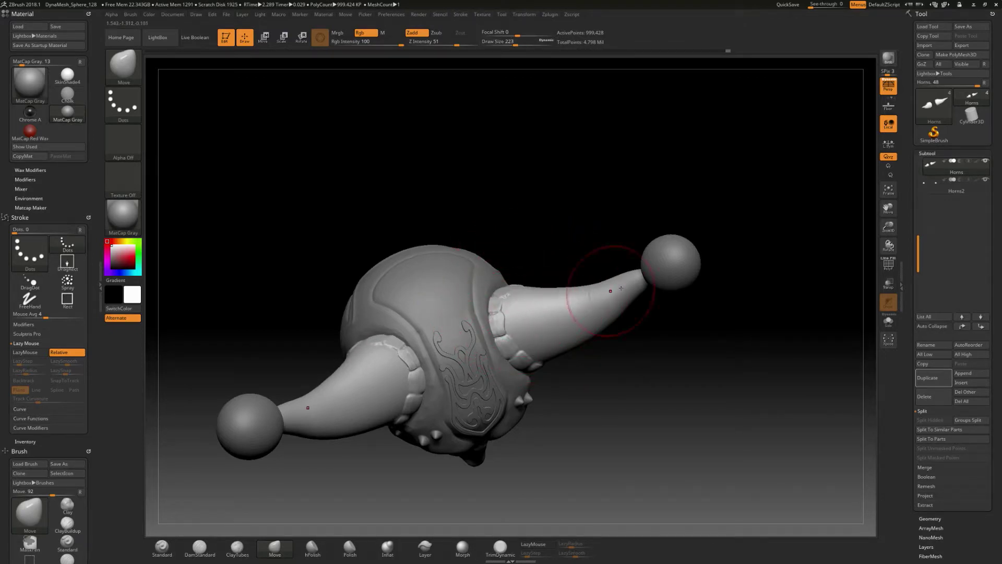
mouse_move(677, 319)
left_mouse_down()
mouse_move(682, 303)
mouse_move(600, 314)
mouse_move(665, 314)
mouse_move(663, 345)
mouse_move(631, 342)
left_mouse_up()
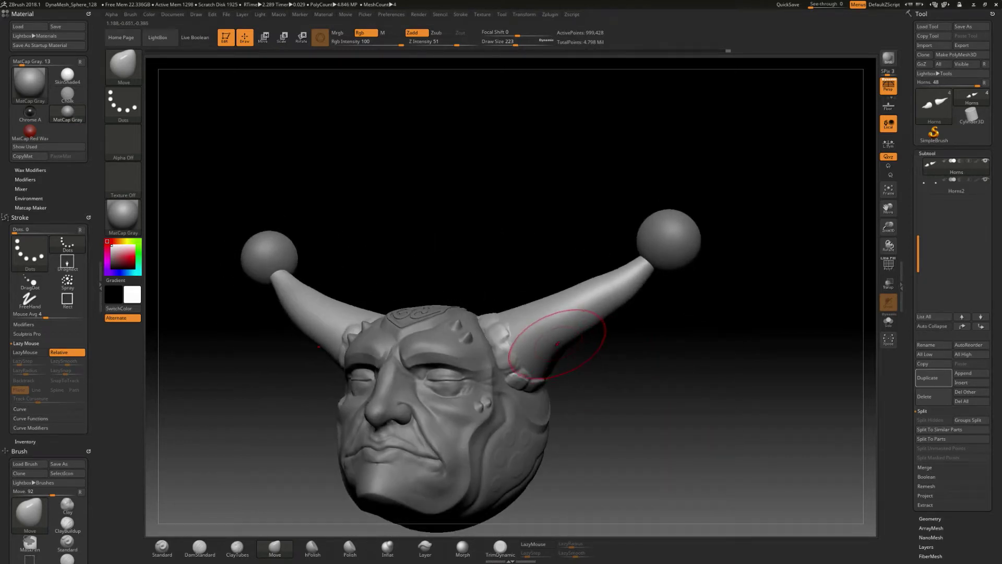
left_click_drag(567, 361, 639, 355)
Subdivide the Horns2 spheres subtool twice and show its geometry subdivision settings.
left_click(939, 186)
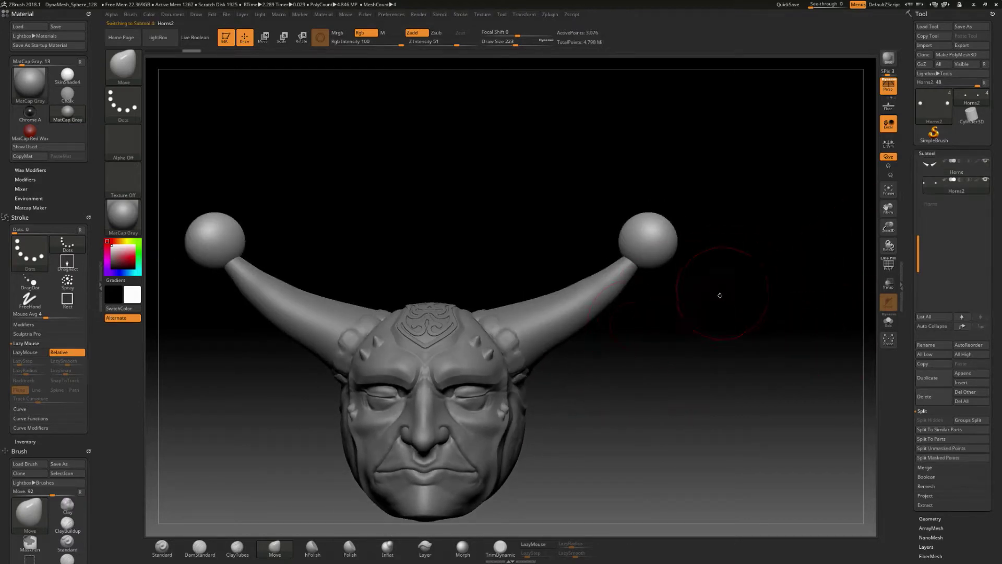
key("ctrl")
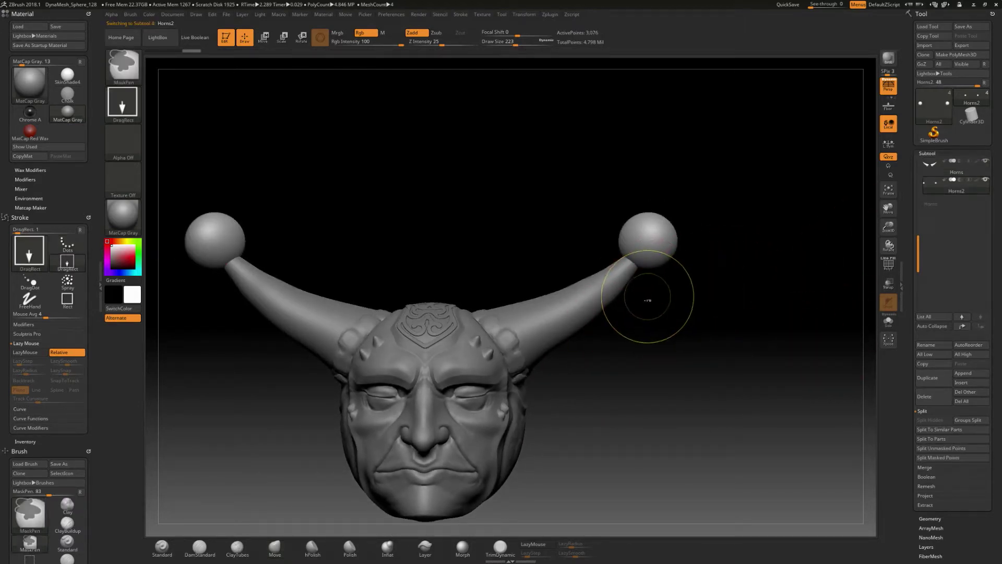
key("ctrl+d")
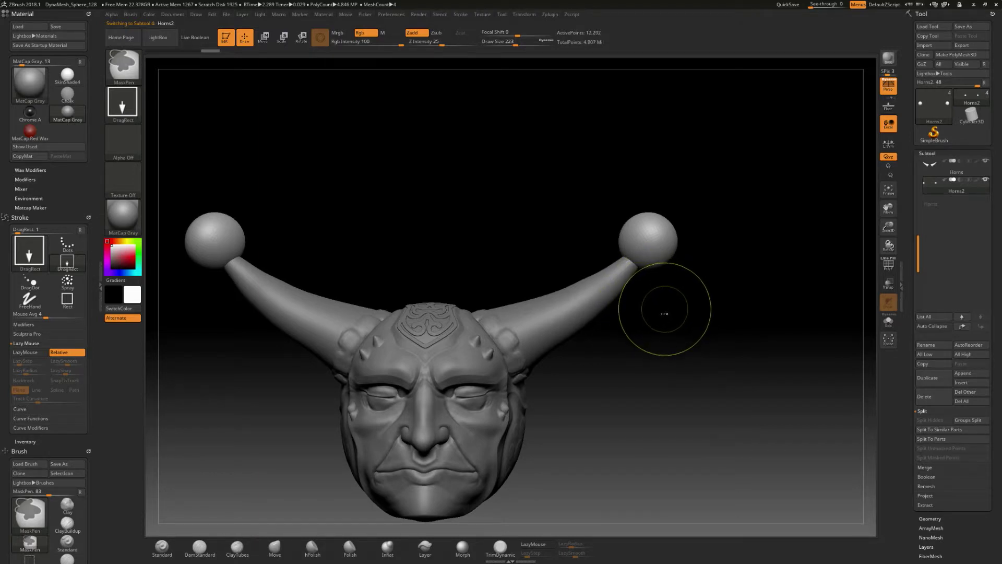
key("ctrl+d")
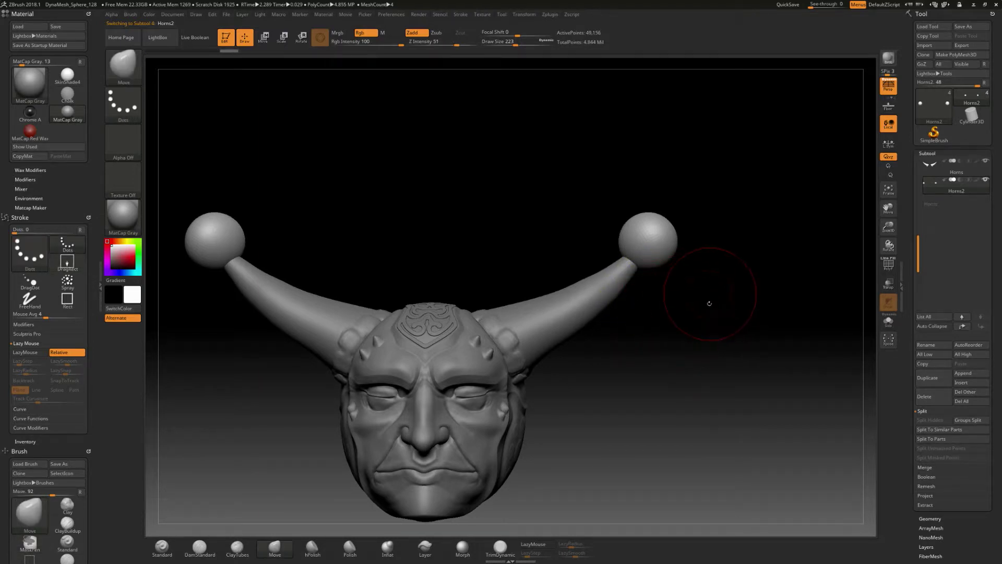
left_click_drag(709, 303, 676, 361)
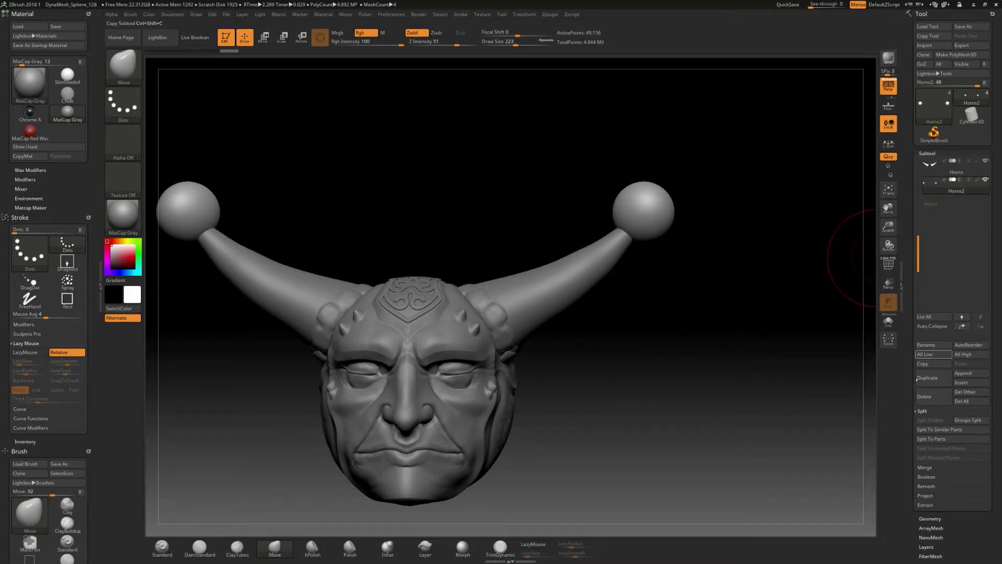
scroll(908, 388, "down", 5)
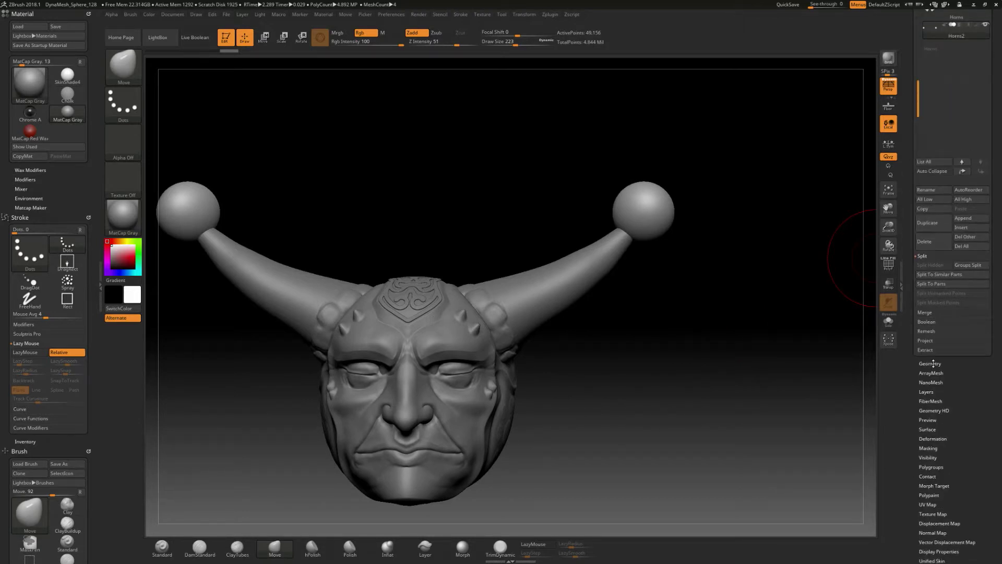
left_click(934, 363)
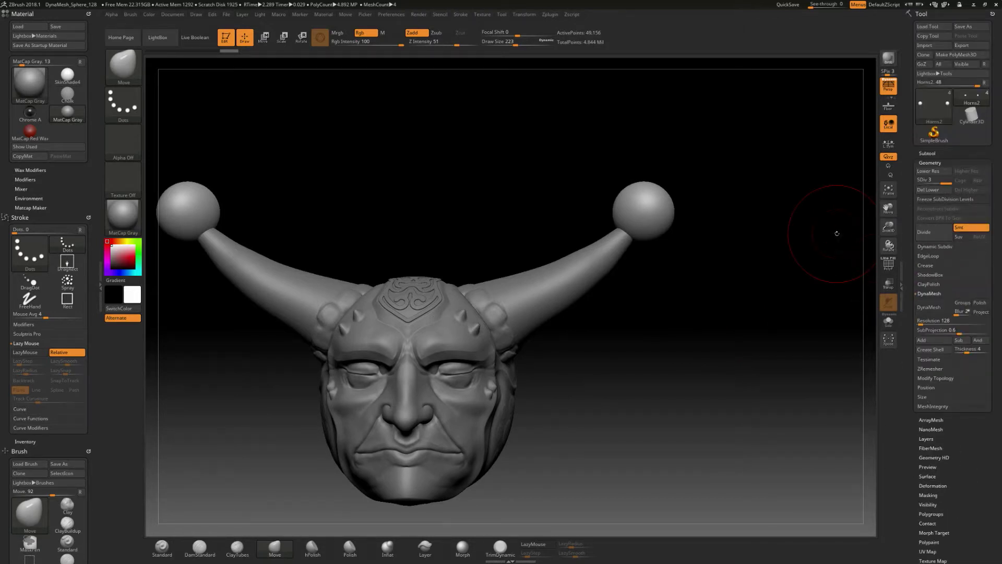
Set the draw size to 68 and delete the lower subdivision levels of the Horns2 spheres.
key("s")
mouse_move(707, 277)
left_mouse_down()
mouse_move(698, 276)
mouse_move(678, 327)
mouse_move(713, 331)
mouse_move(672, 309)
left_mouse_up()
type("s68")
key("Return")
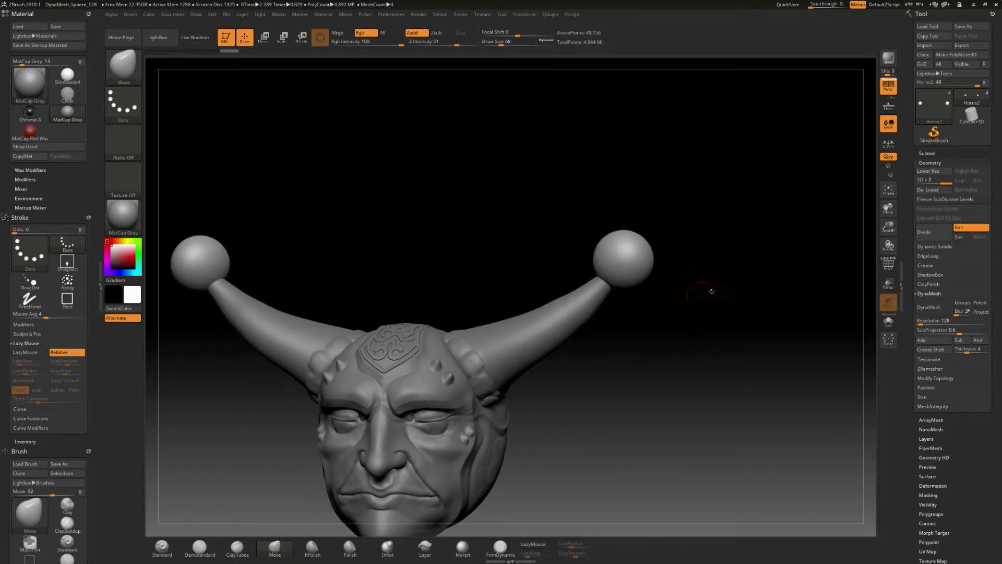
left_click(928, 191)
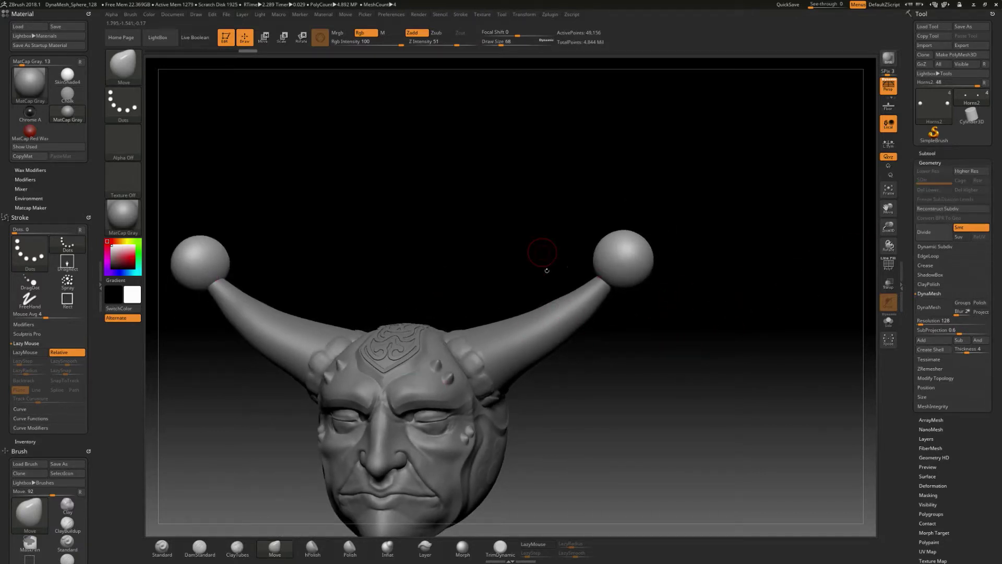
Choose the IMM Primitives brush with the Sphere 32 mesh for inserting.
key("b")
key("i")
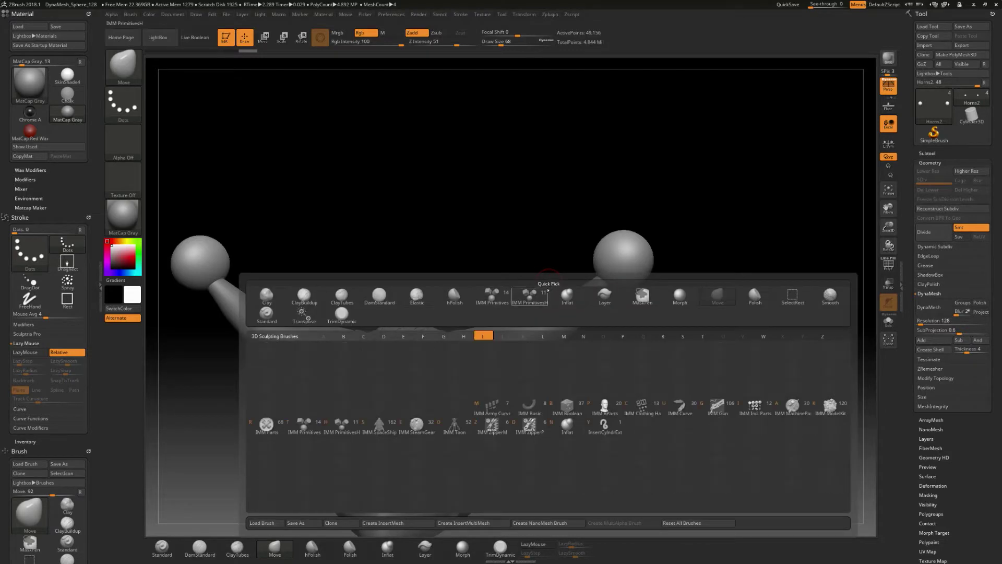
left_click(304, 427)
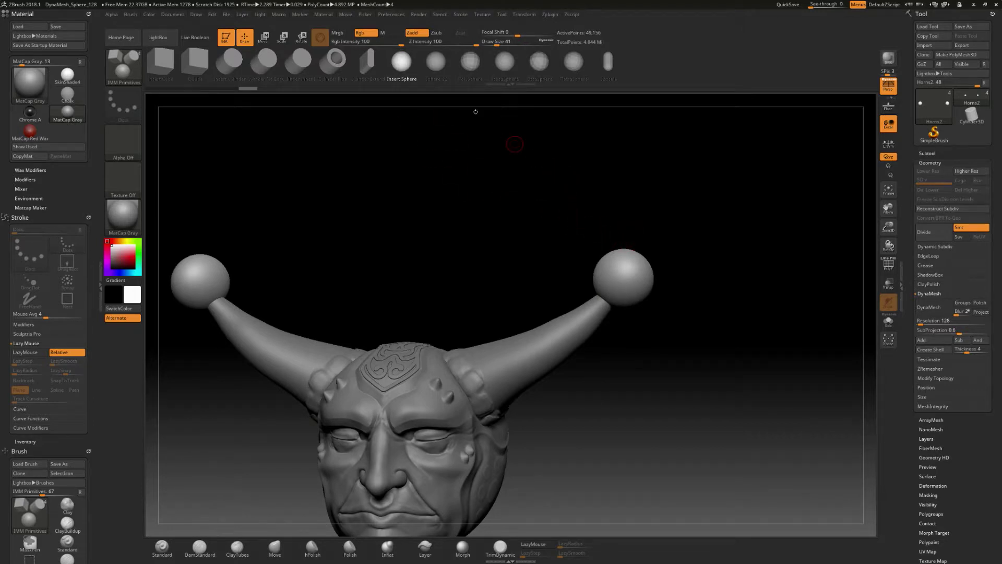
left_click(436, 63)
Try inserting several small spheres at draw size 23 onto the surface of the large horn-tip sphere.
mouse_move(698, 250)
left_mouse_down("alt")
mouse_move(704, 277)
mouse_move(660, 274)
mouse_move(625, 251)
mouse_move(629, 259)
left_mouse_up("alt")
key("s")
left_click_drag(666, 312, 718, 307)
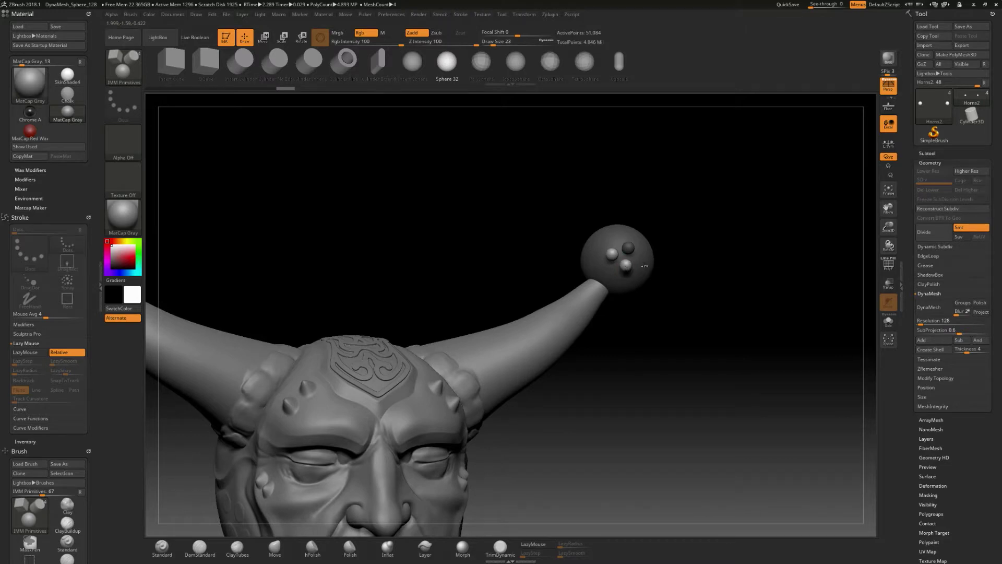
left_click_drag(627, 273, 626, 273)
left_click_drag(702, 309, 640, 308)
left_click_drag(634, 258, 652, 273)
left_click_drag(692, 300, 744, 304)
left_click_drag(628, 245, 628, 246)
left_click_drag(728, 299, 693, 241)
Undo all the small spheres inserted on the horn-tip spheres.
key("ctrl+z")
key("ctrl+z")
key("ctrl+z")
key("ctrl+z")
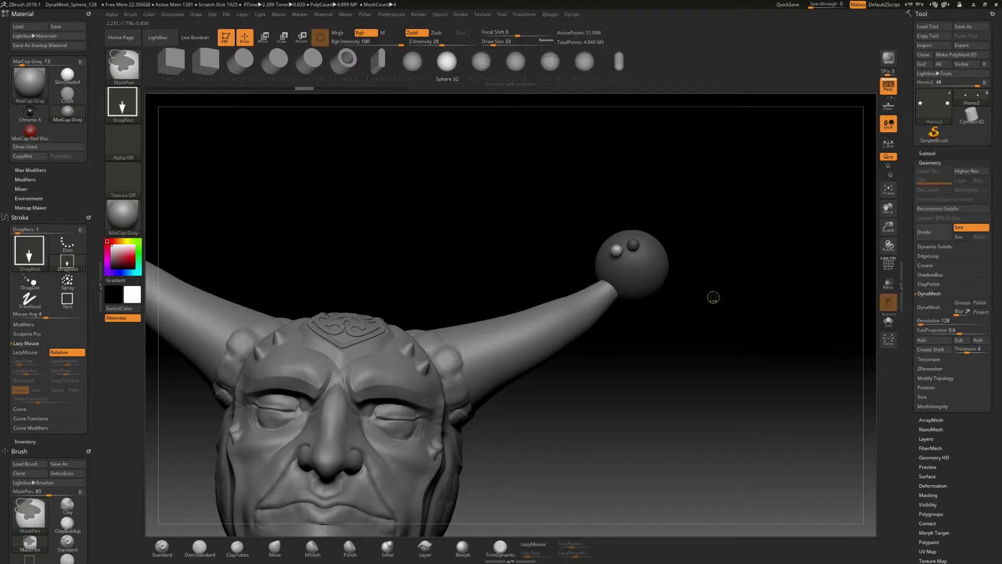
mouse_move(713, 297)
left_mouse_down()
mouse_move(756, 315)
mouse_move(645, 274)
left_mouse_up()
key("ctrl+z")
key("ctrl+z")
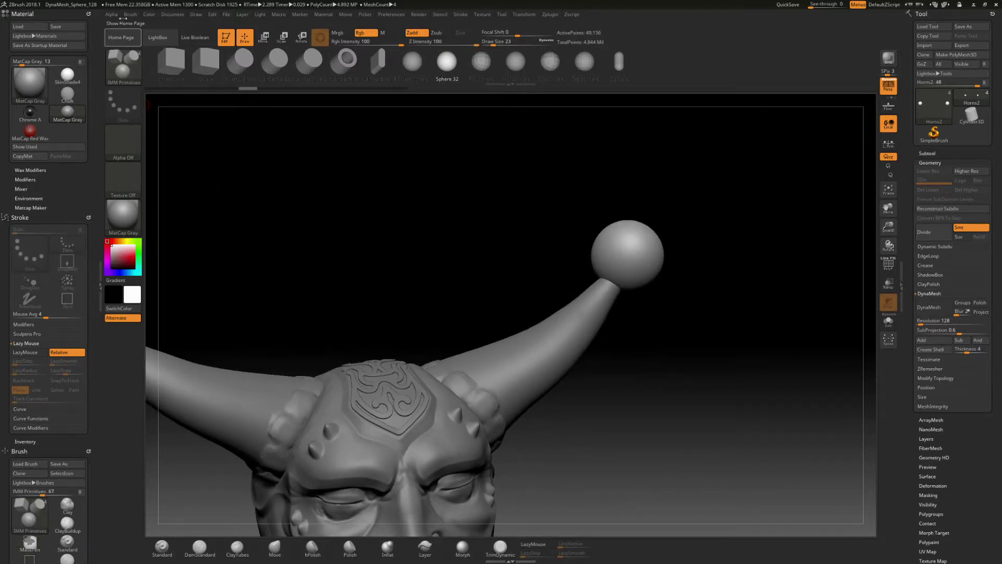
Dock the Brush palette in the tray and set the insert brush's Imbed depth to 2.
left_click(130, 17)
mouse_move(127, 25)
left_mouse_down()
mouse_move(79, 235)
mouse_move(25, 269)
left_mouse_up()
left_click_drag(24, 512, 24, 363)
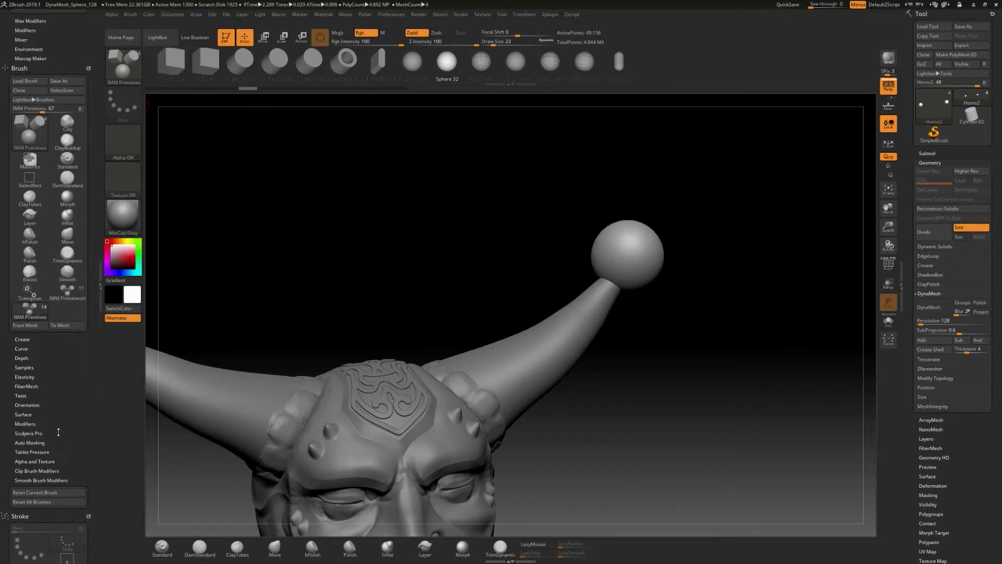
left_click(22, 358)
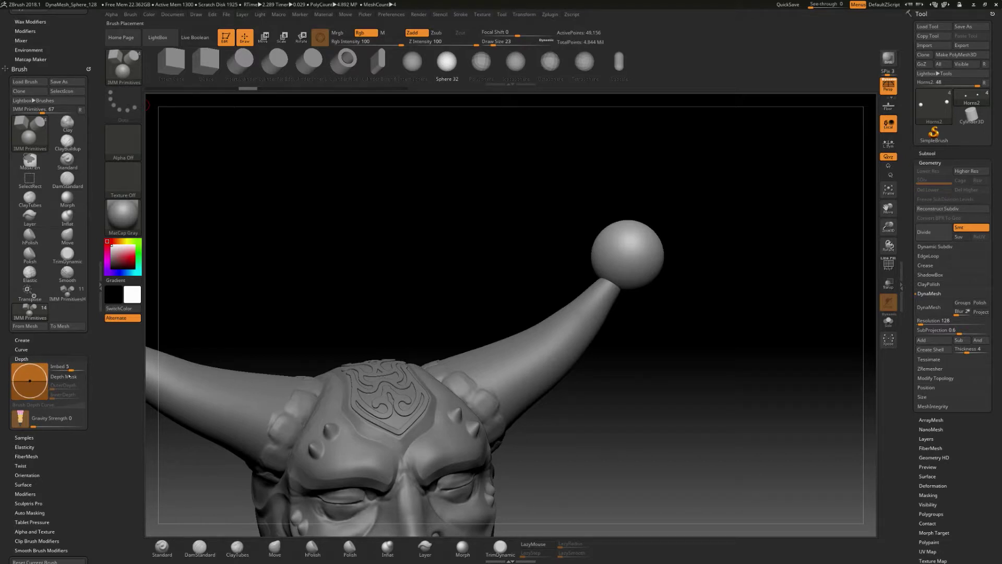
left_click_drag(30, 381, 31, 384)
Test-insert a small sphere on the horn-tip sphere, set the draw size to 39, and undo the insertion.
left_click_drag(632, 261, 633, 267)
left_click_drag(680, 292, 664, 266)
right_click_drag(664, 266, 650, 275)
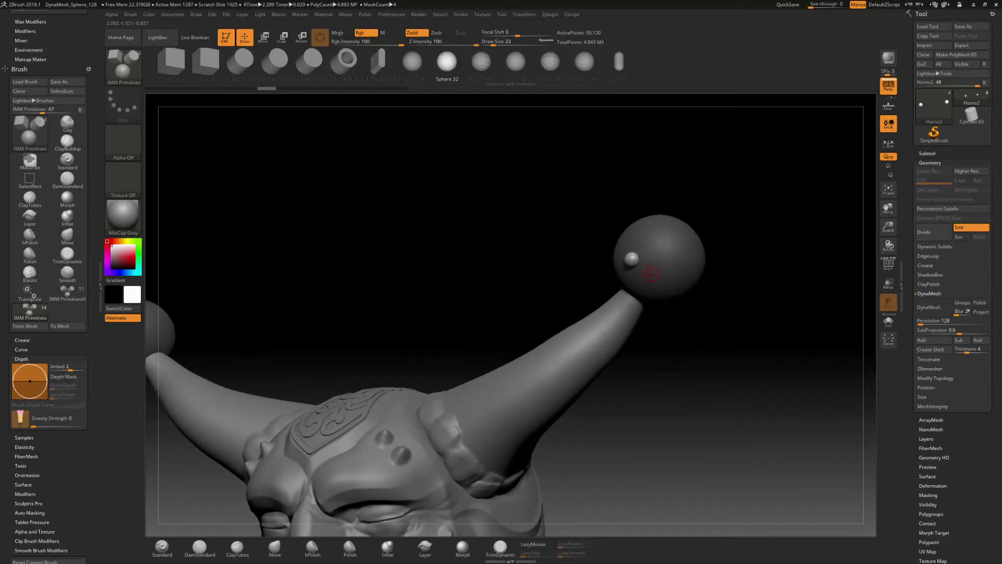
key("s")
left_click_drag(670, 336, 674, 338)
left_click_drag(710, 340, 693, 340)
key("ctrl+z")
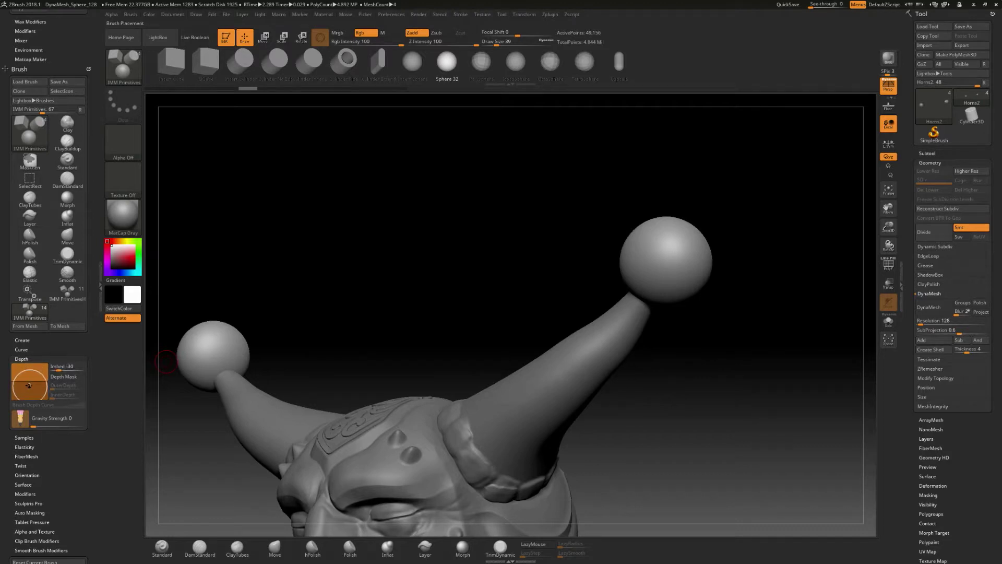
Insert a cluster of small spheres across the front of the horn-tip spheres at draw size 41 and Imbed -28.
key("s")
mouse_move(658, 273)
left_mouse_down()
mouse_move(647, 282)
mouse_move(680, 276)
left_mouse_up()
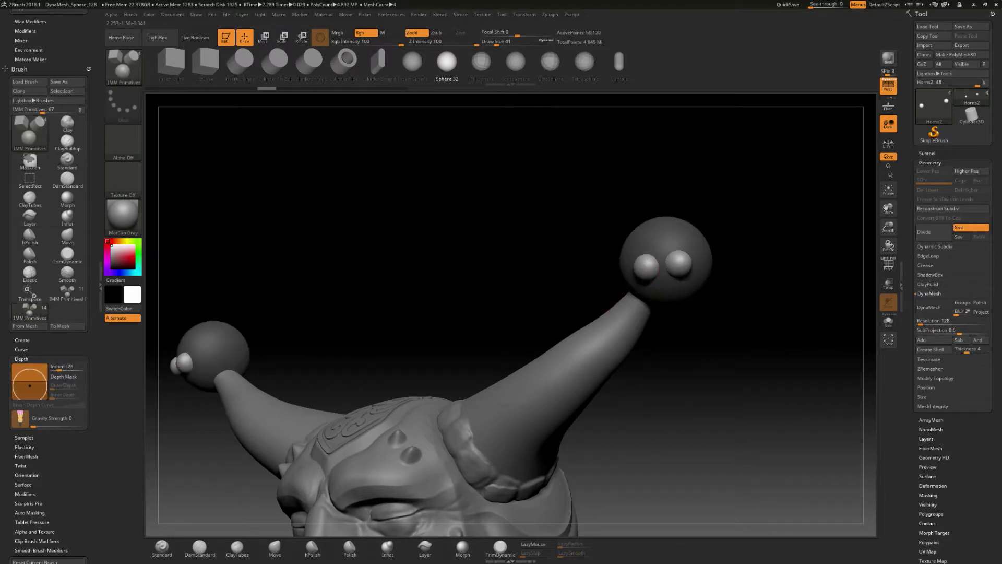
left_click_drag(660, 242, 664, 295)
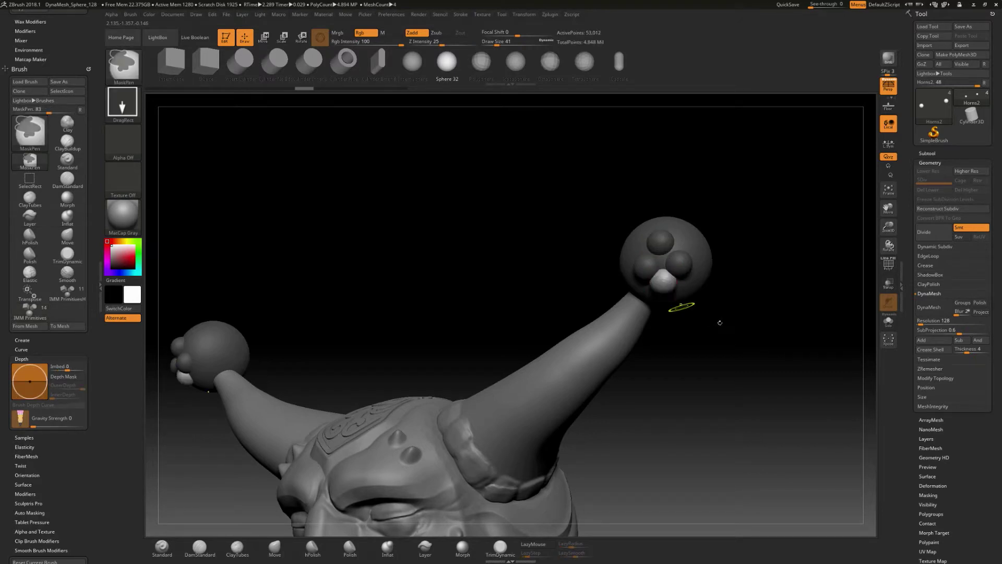
left_click_drag(718, 320, 766, 325)
left_click_drag(665, 270, 629, 279)
left_click_drag(640, 285, 652, 293)
left_click_drag(723, 305, 673, 246)
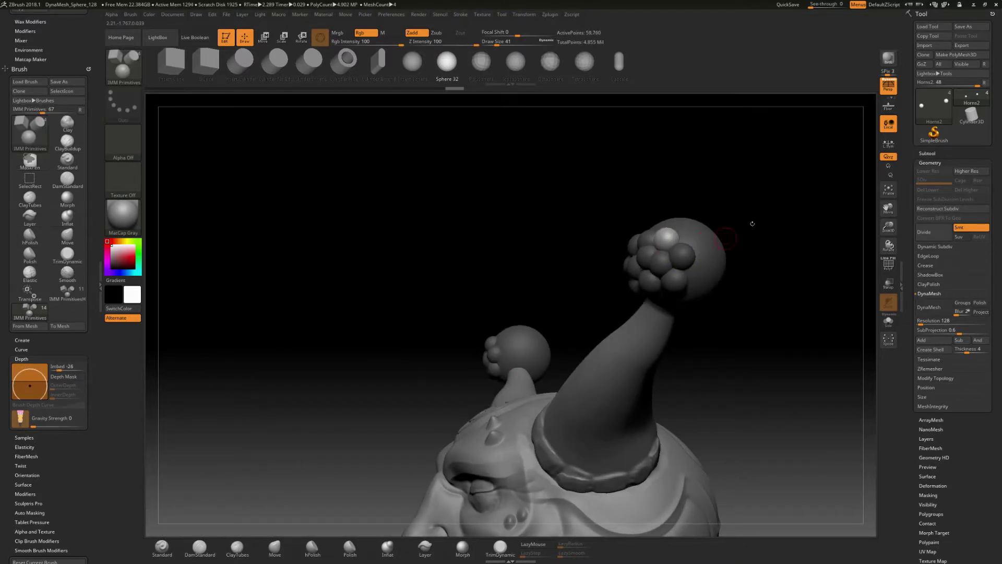
Extend the small-sphere cluster over the upper front and the inner side of the horn-tip sphere, close to the horn.
left_click_drag(751, 222, 822, 233)
left_click_drag(652, 218, 636, 220)
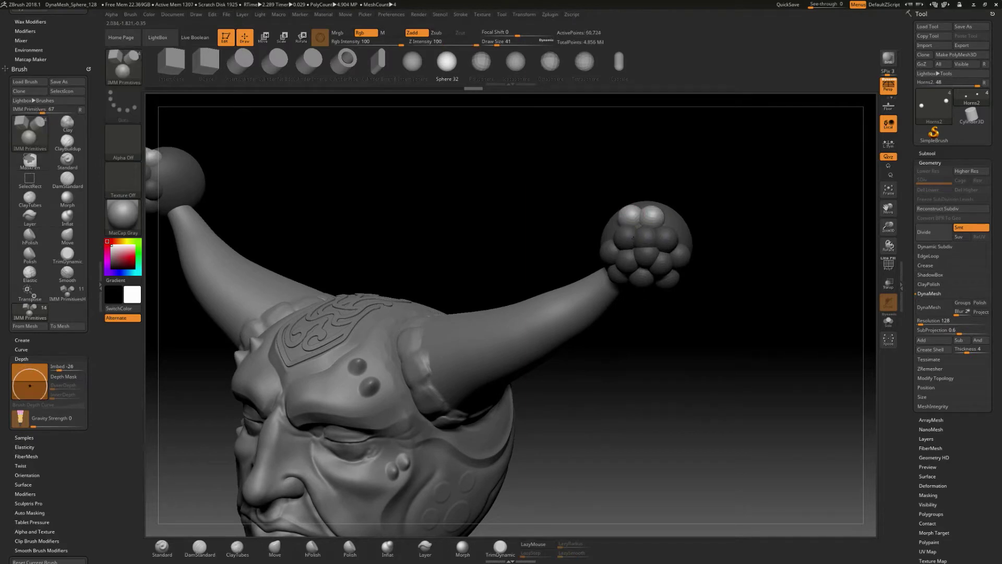
left_click_drag(701, 191, 627, 222)
left_click(614, 228)
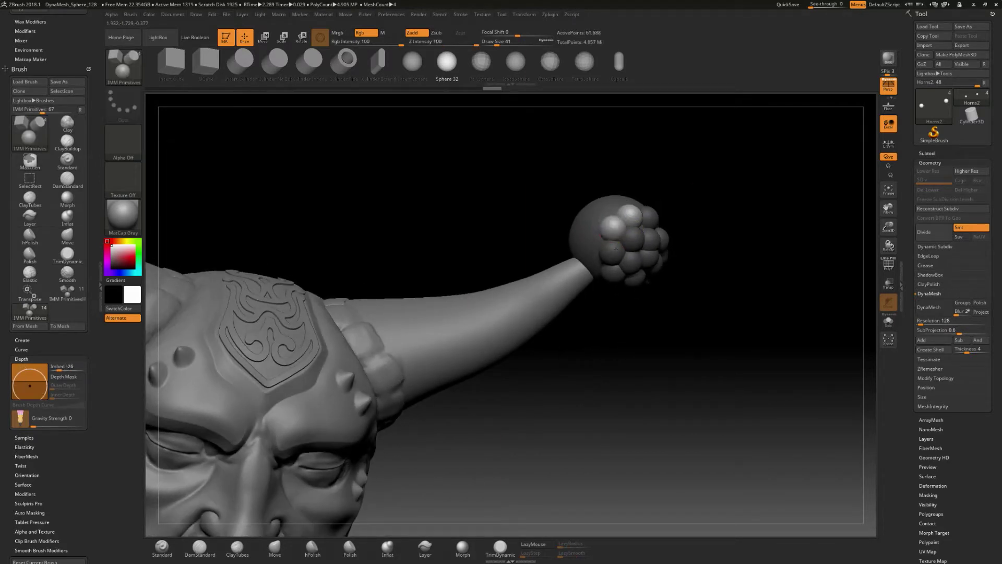
left_click(589, 247)
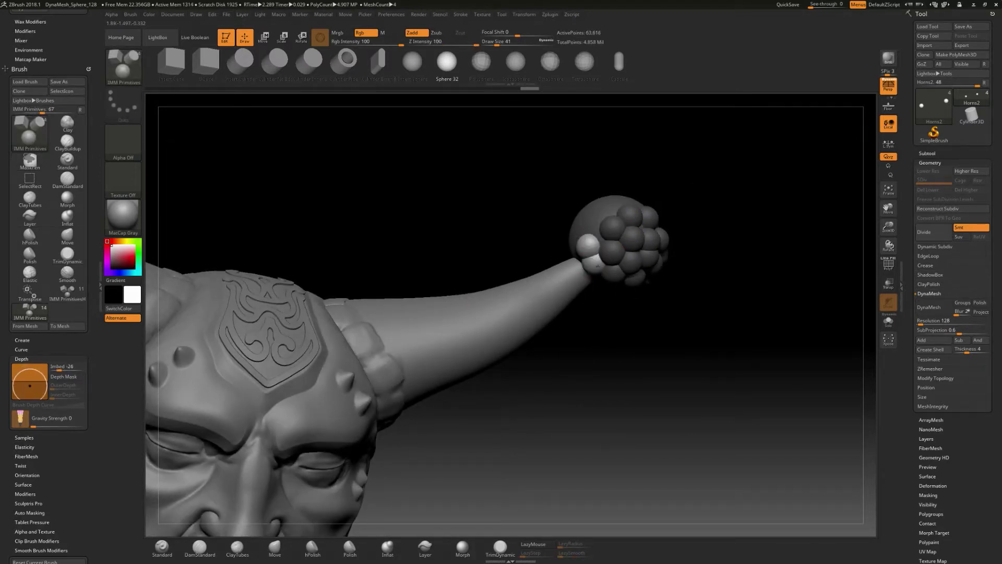
left_click(596, 230)
left_click_drag(592, 249, 592, 245)
left_click_drag(612, 207, 603, 251)
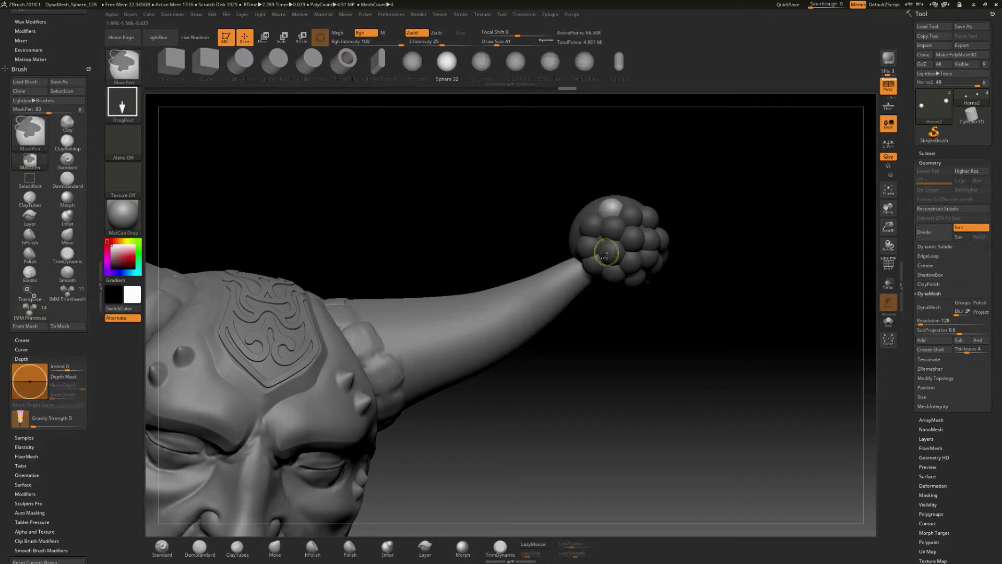
Insert more small spheres along the upper front and outer side of the horn-tip sphere to close gaps in the cluster.
left_click_drag(658, 304, 594, 322)
left_click_drag(638, 238, 639, 241)
left_click_drag(750, 277, 692, 282)
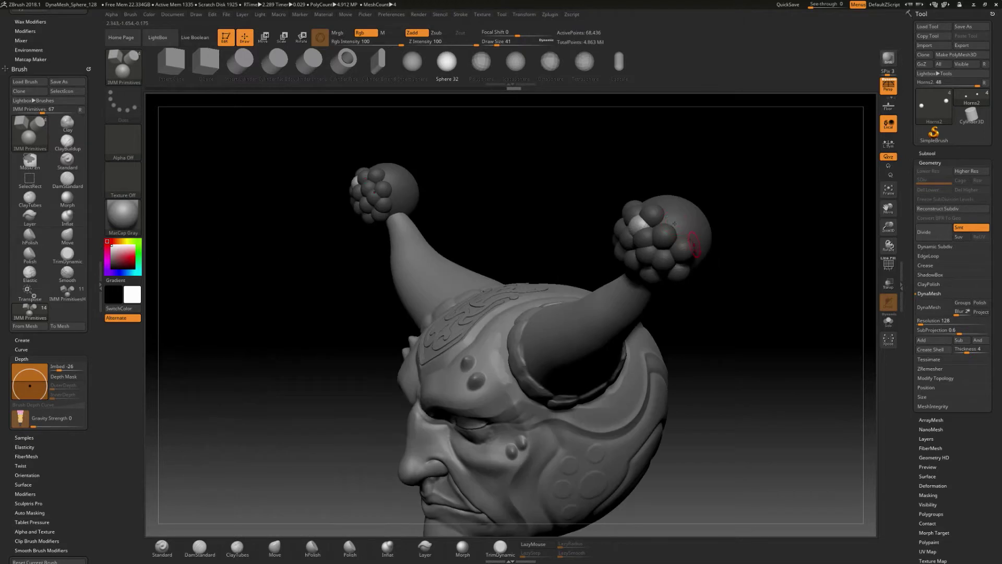
left_click_drag(672, 219, 788, 264)
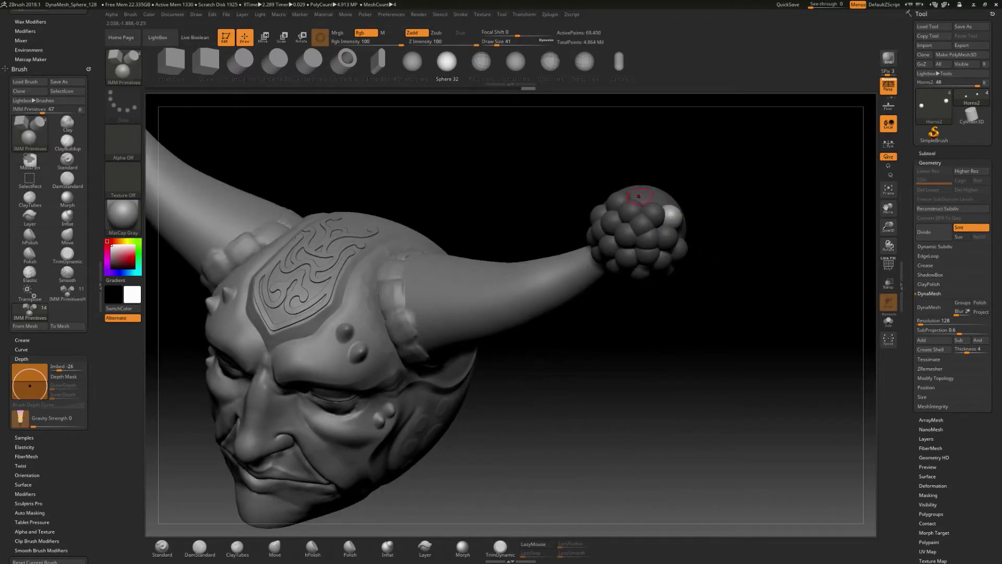
left_click_drag(643, 211, 644, 212)
left_click_drag(728, 217, 697, 220, "ctrl")
left_click_drag(641, 196, 658, 200)
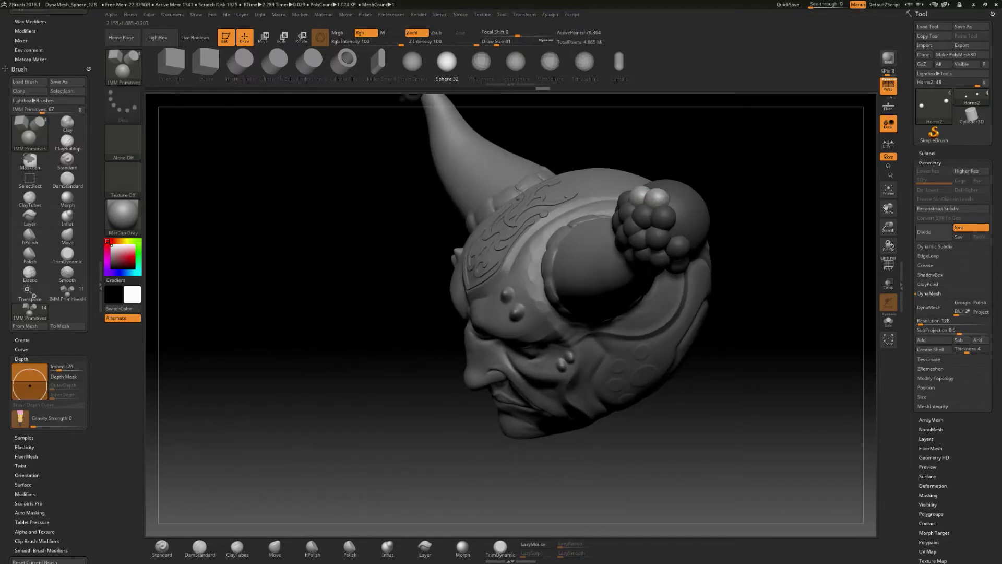
left_click(675, 233)
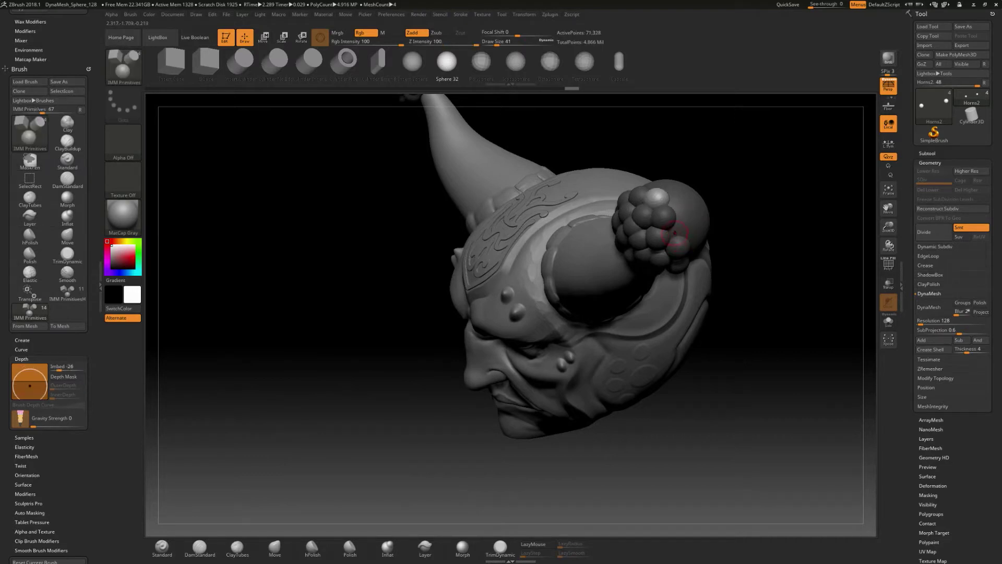
Add the last small spheres around the cluster's edge until the front half of each horn-tip sphere is covered.
left_click_drag(731, 226, 773, 246)
left_click_drag(603, 226, 604, 231)
left_click_drag(626, 197, 649, 204)
left_click_drag(764, 290, 749, 311)
left_click_drag(680, 292, 672, 423, "alt")
left_click_drag(702, 404, 728, 356, "ctrl")
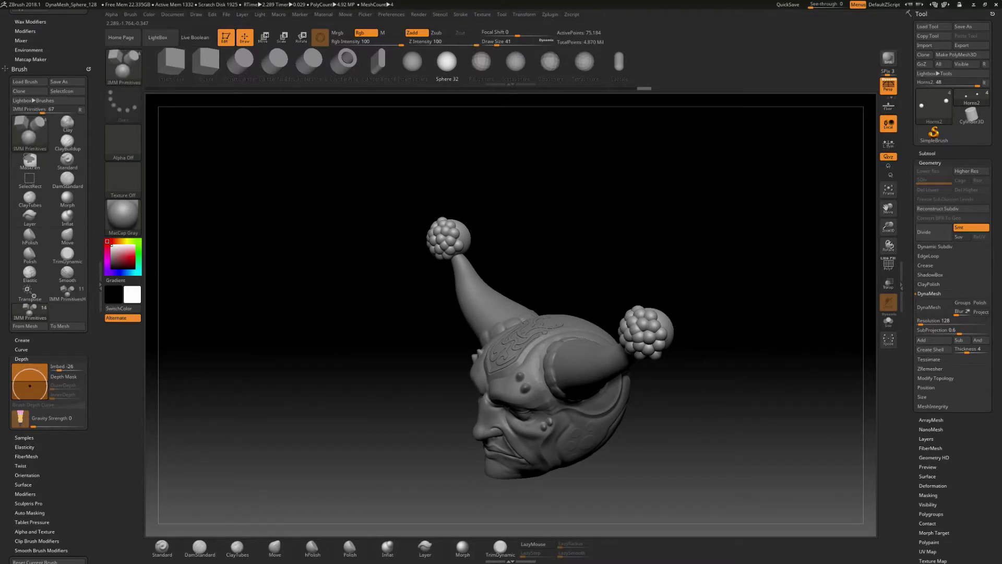
left_click_drag(751, 350, 733, 408, "alt")
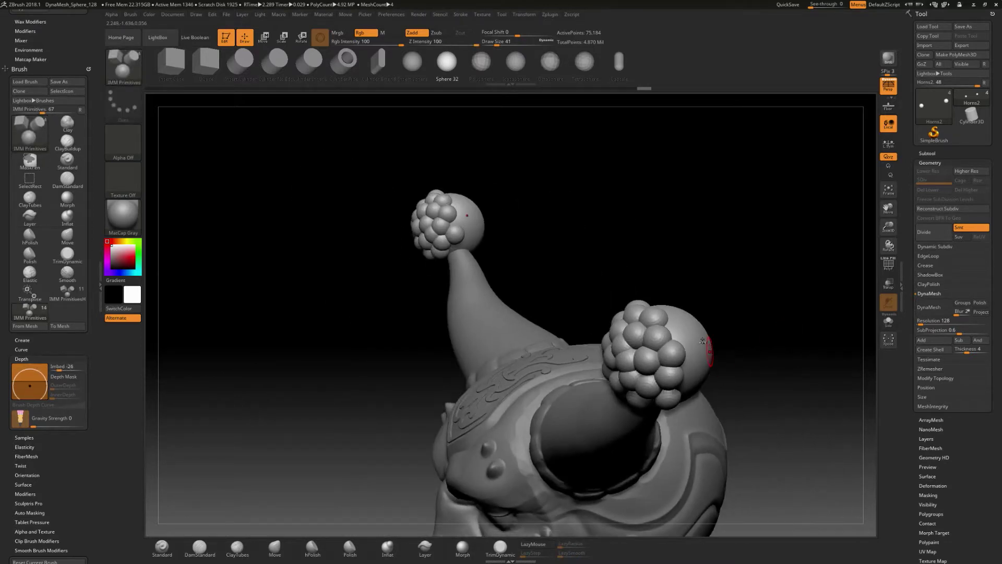
Isolate the two large horn-tip spheres and split the hidden small spheres into their own subtool.
key("ctrl+shift")
left_click(703, 354, "ctrl+shift")
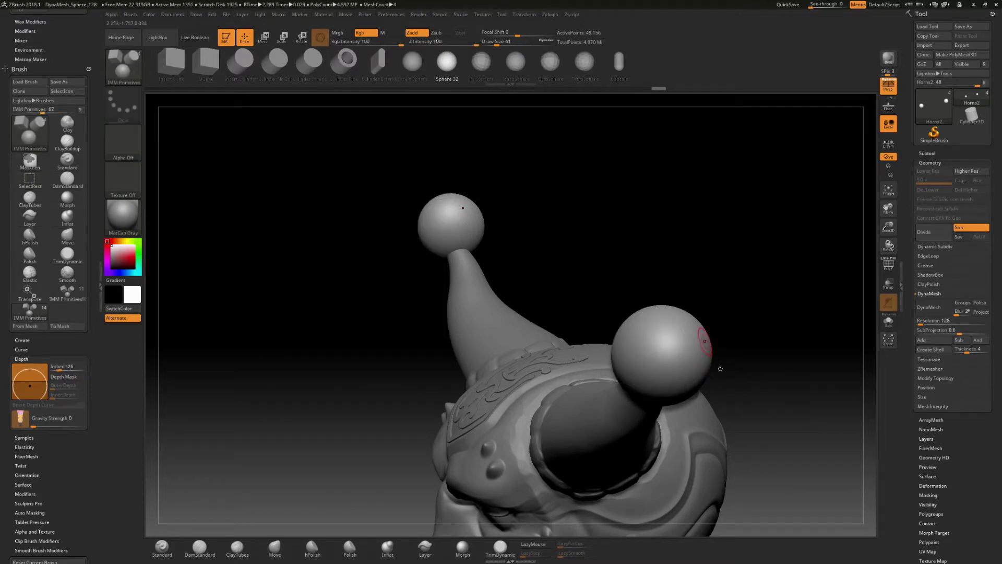
left_click(932, 154)
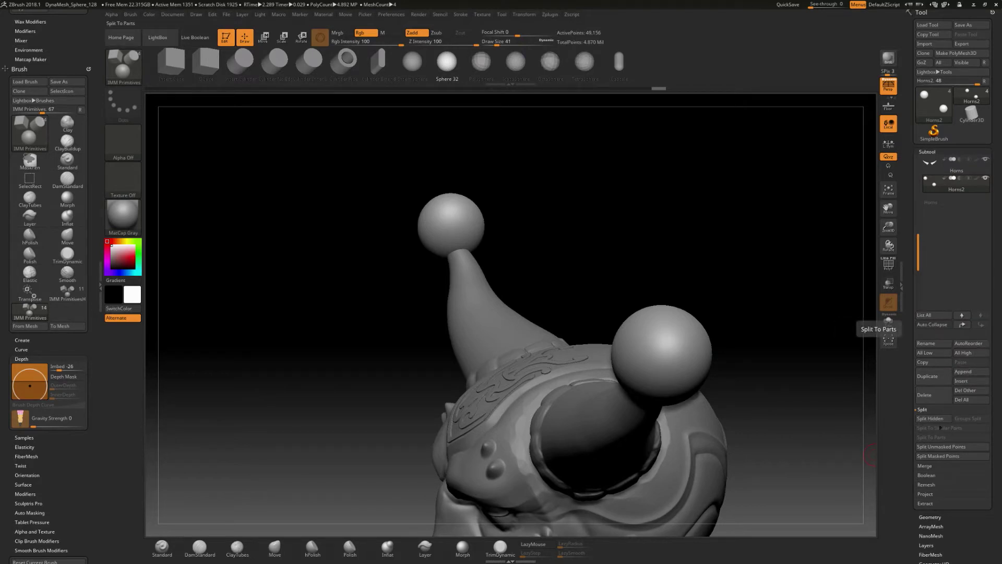
left_click(924, 419)
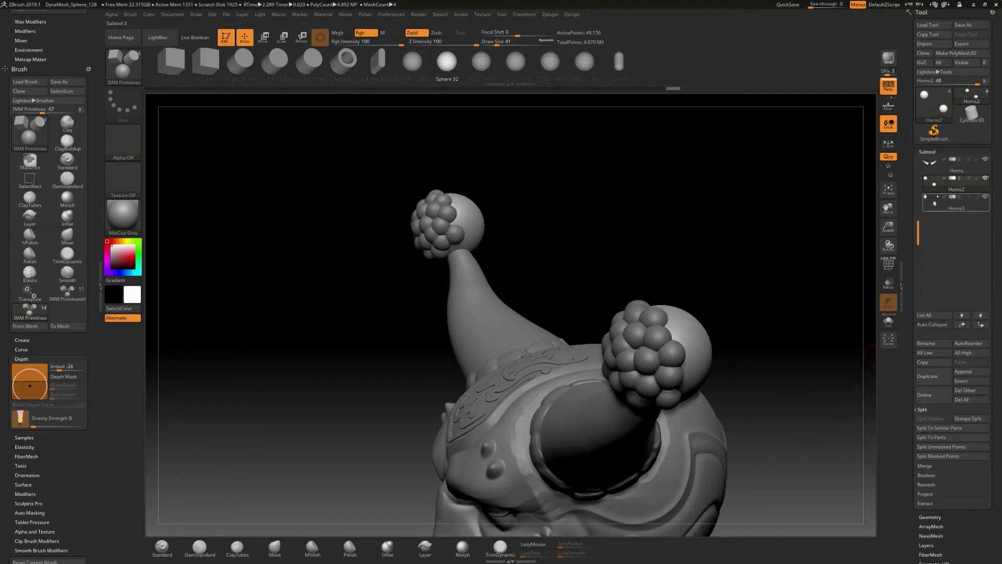
Inspect the small-sphere subtool and the large-sphere subtool separately in Solo mode, and show the whole model again.
left_click(930, 207)
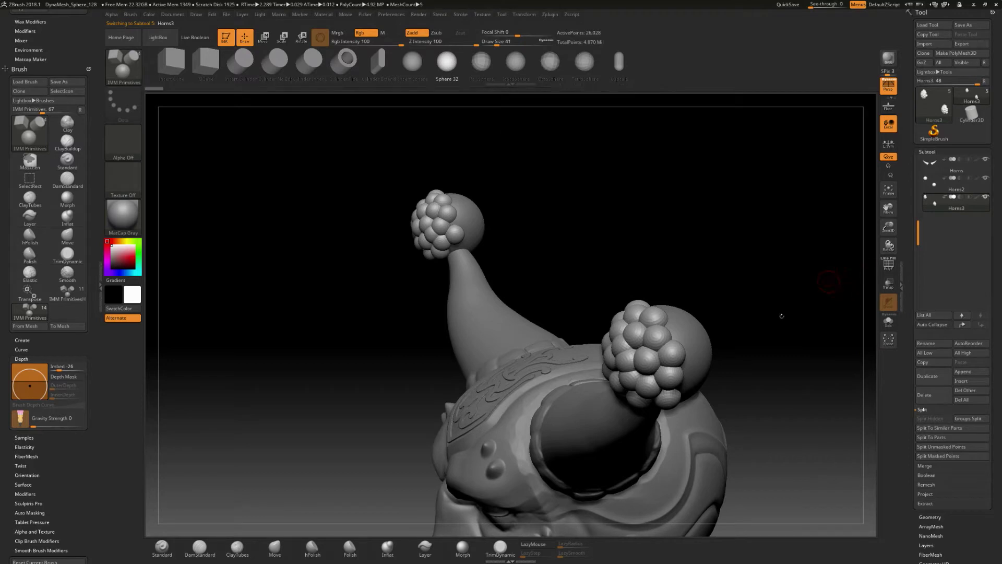
left_click(891, 321)
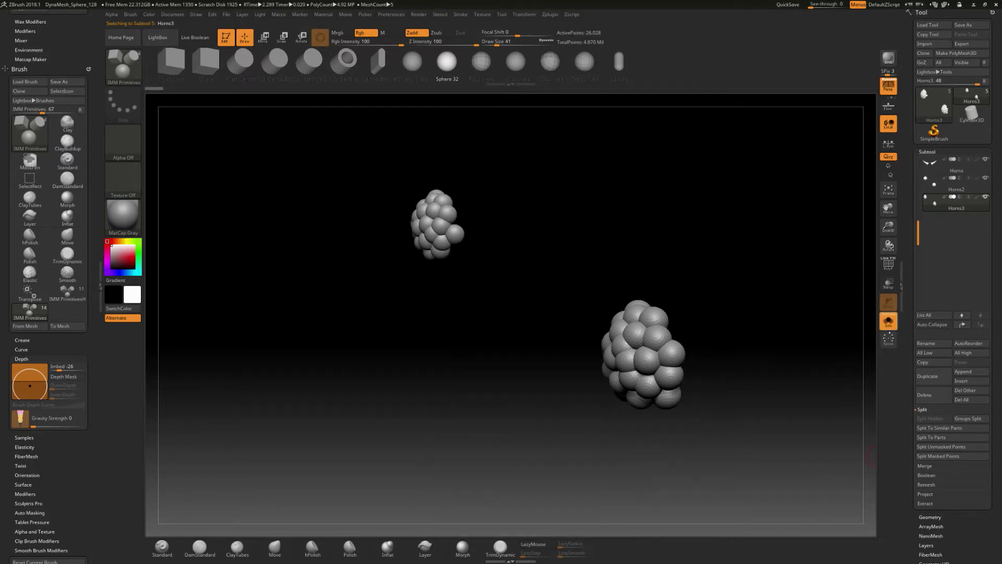
left_click_drag(762, 355, 788, 353)
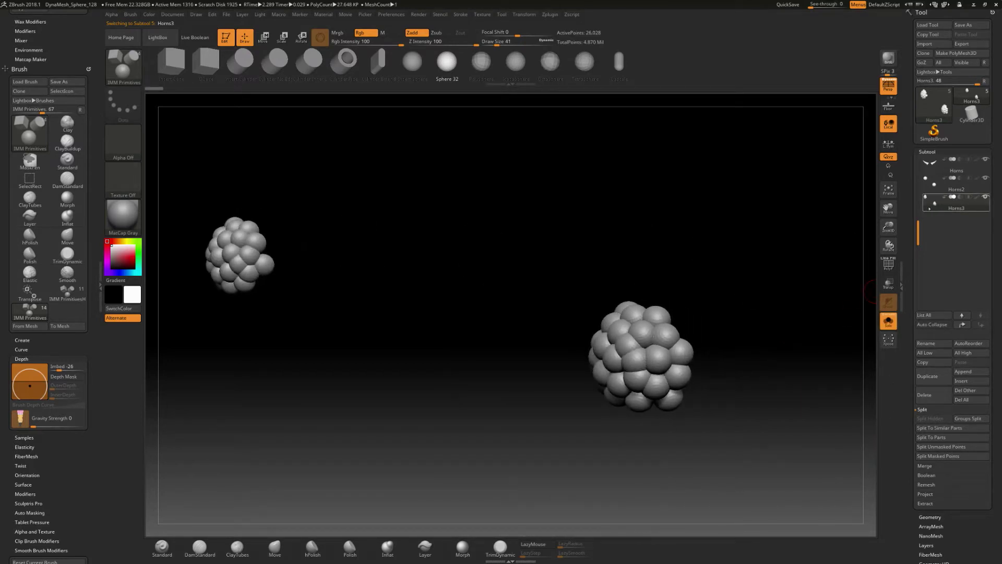
key("alt+Up")
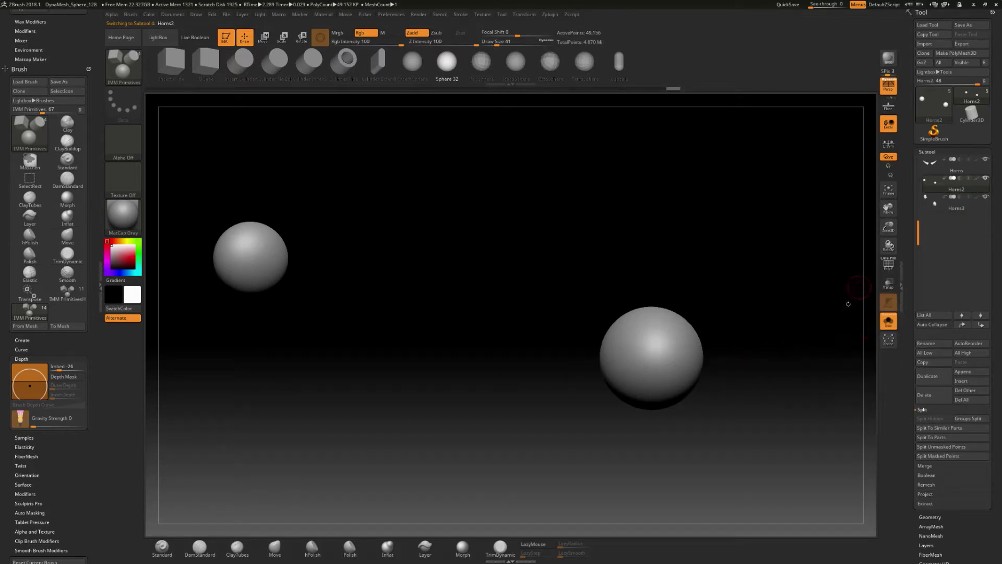
left_click(889, 321)
left_click_drag(801, 412, 794, 351)
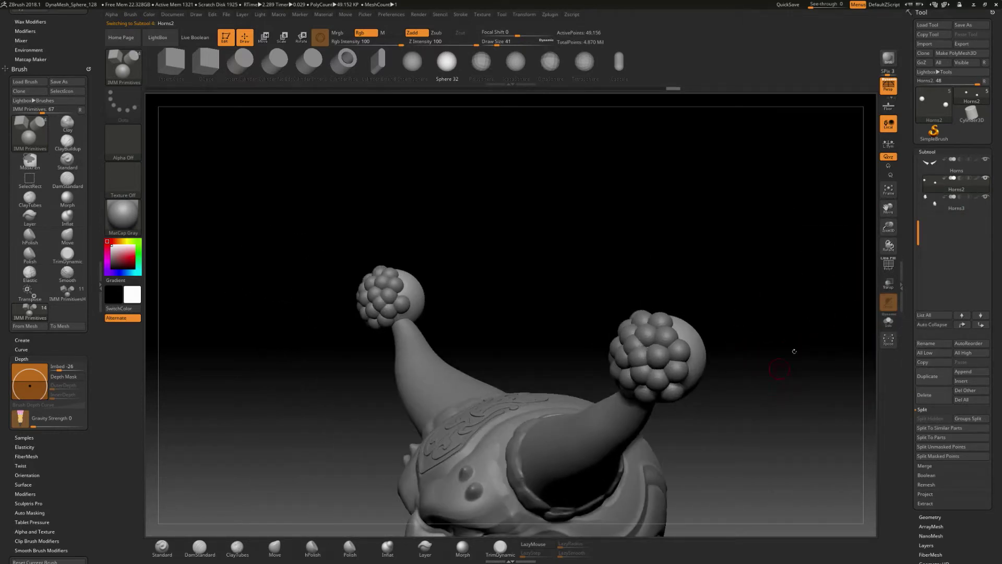
Subdivide the small-sphere subtool once and reselect the Horns2 subtool with the large spheres.
left_click(694, 338, "alt")
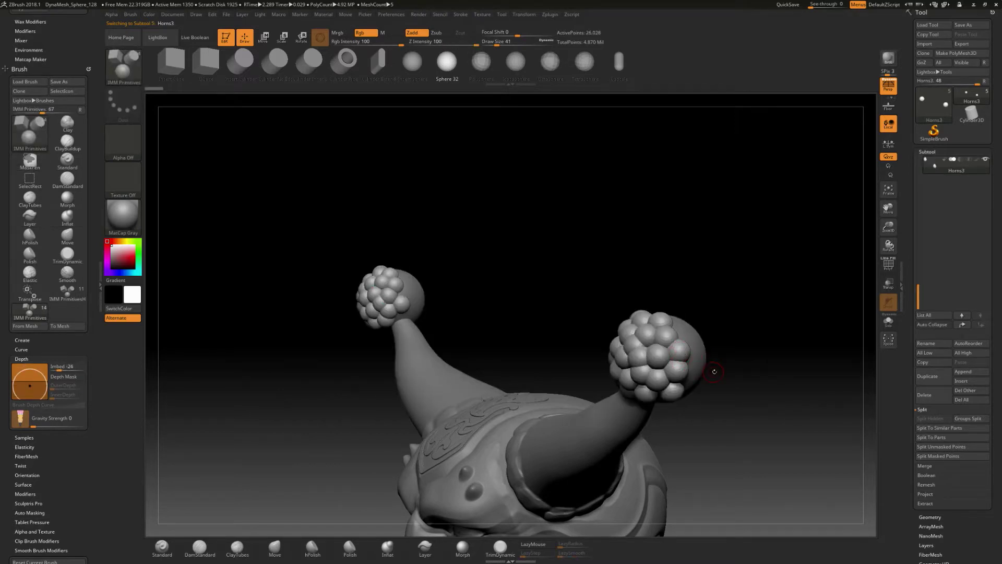
key("ctrl")
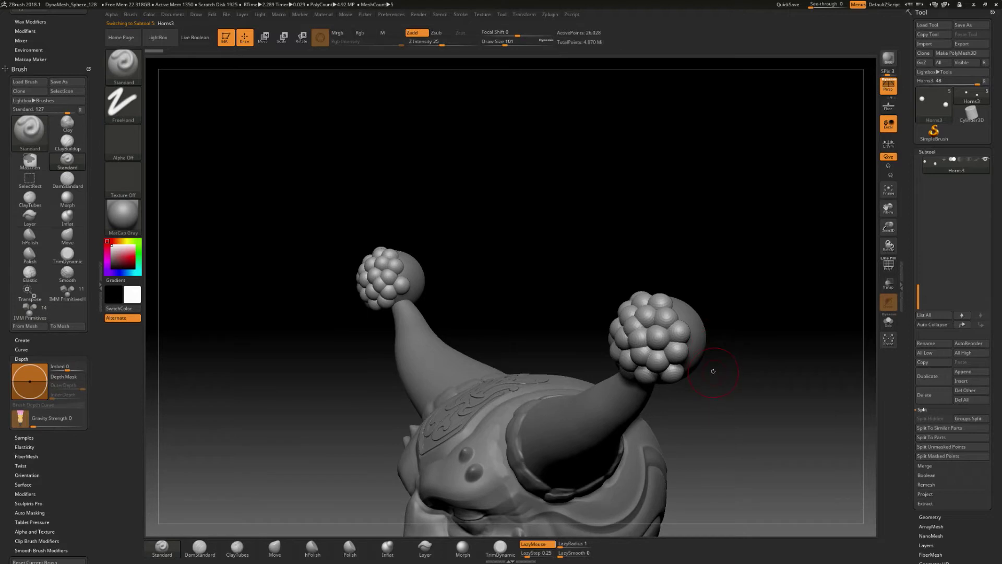
mouse_move(703, 369)
left_mouse_down("ctrl")
mouse_move(793, 377)
mouse_move(729, 410)
mouse_move(715, 409)
mouse_move(733, 402)
mouse_move(691, 402)
mouse_move(721, 402)
left_mouse_up("ctrl")
left_click_drag(921, 286, 921, 222)
left_click(956, 183)
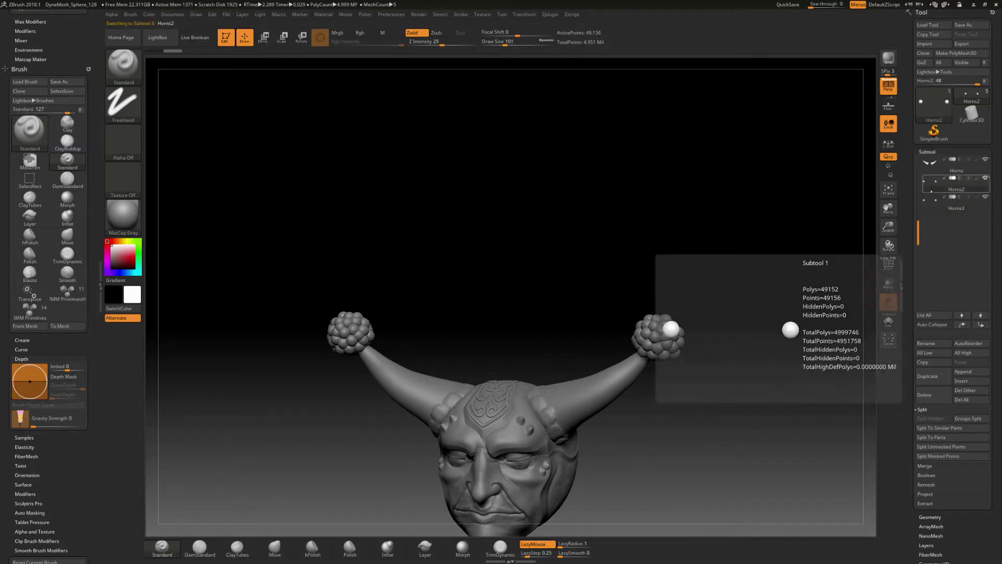
Merge the Horns2 large-sphere subtool down with the small-sphere subtool below it, accepting the non-undoable operation.
left_click(923, 409)
left_click(934, 418)
left_click(932, 428)
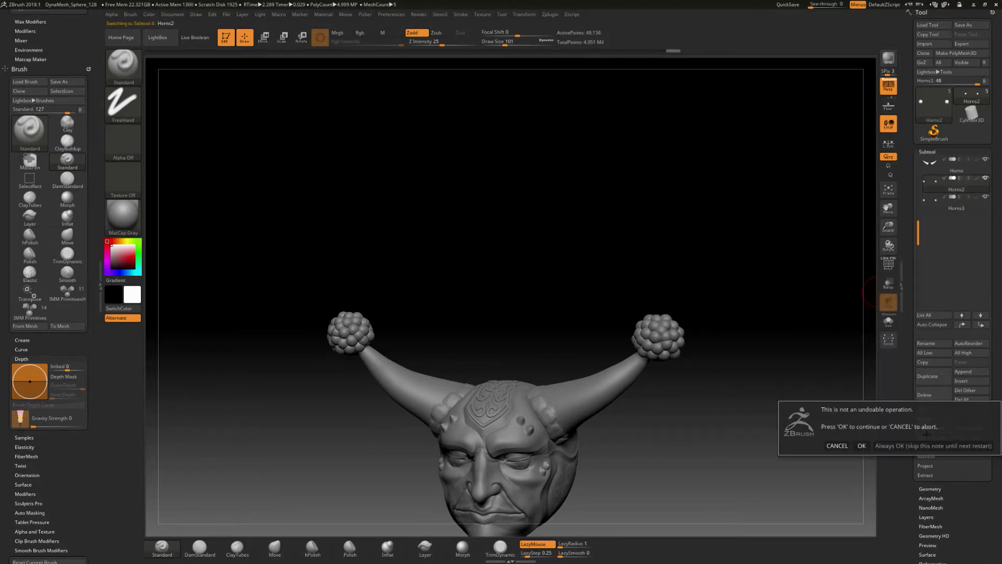
left_click(862, 446)
DynaMesh the merged horn-tip sphere subtool at a resolution of 704.
left_click_drag(864, 430, 690, 380)
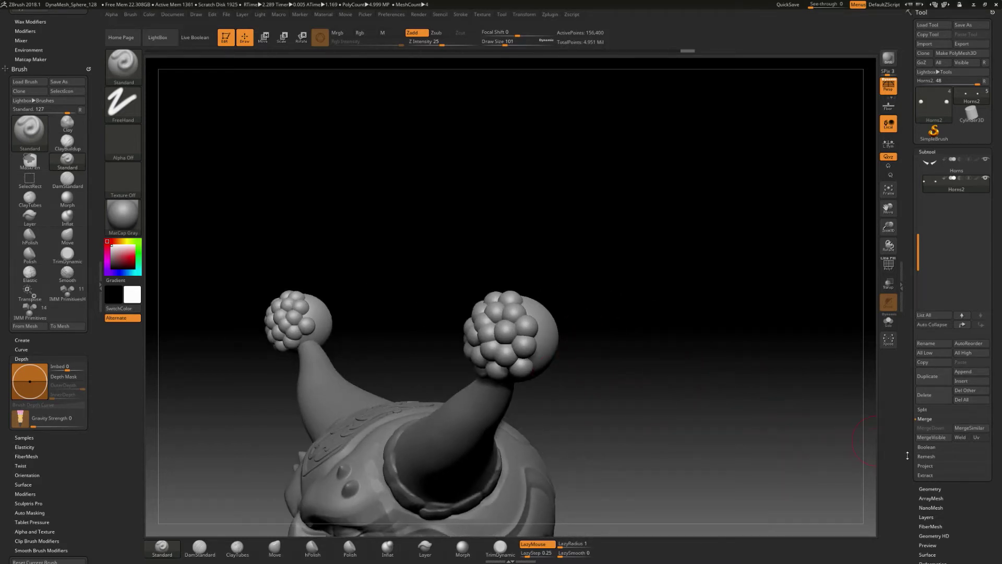
left_click_drag(907, 454, 910, 424)
left_click(930, 431)
left_click_drag(972, 421, 970, 453)
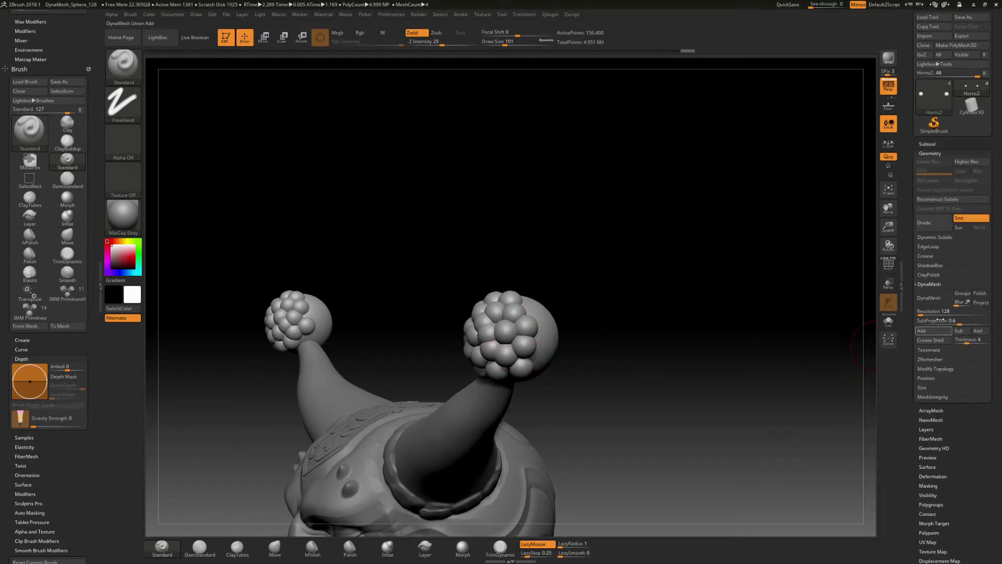
left_click(921, 313)
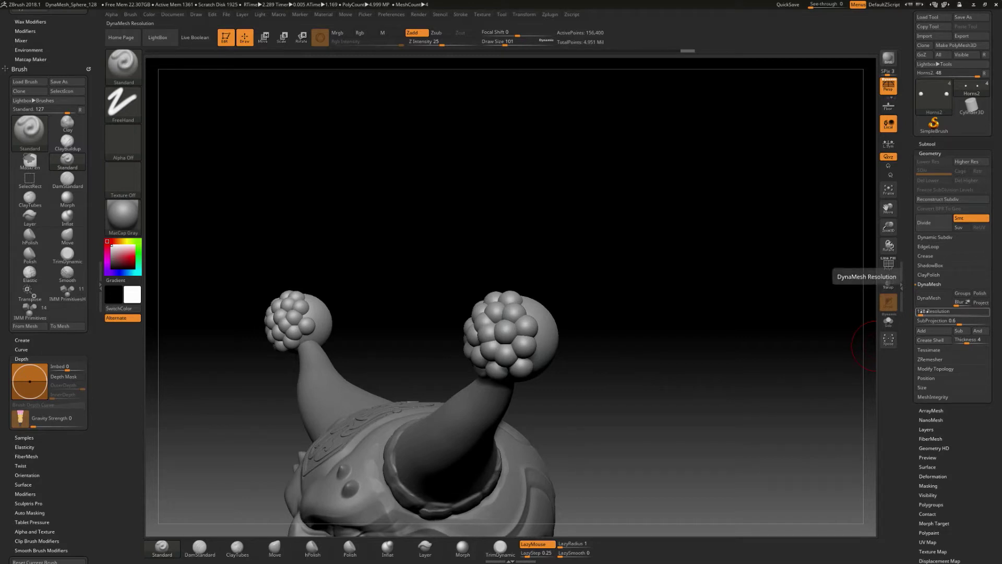
type("712")
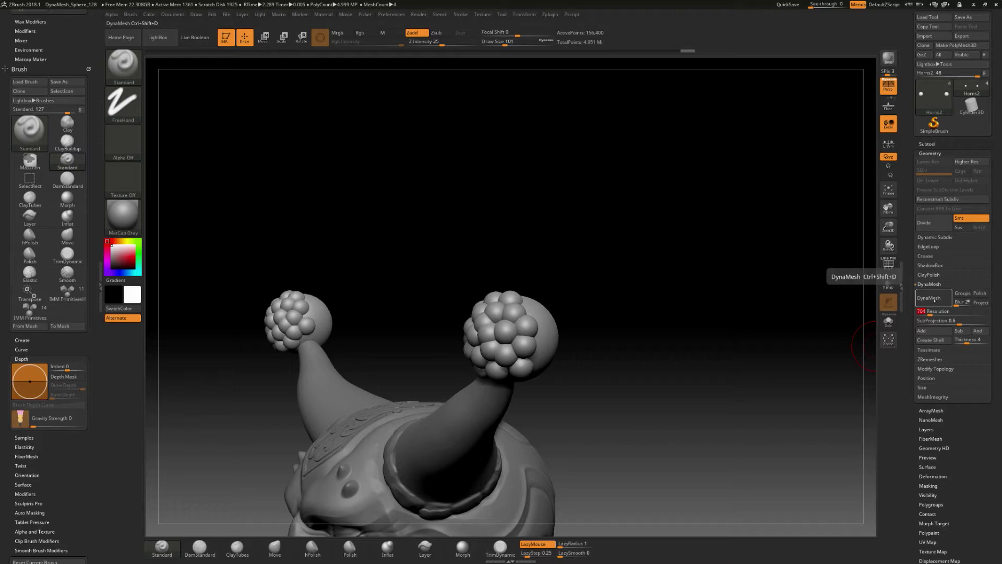
left_click(930, 300)
Smooth the seams between the small spheres and the large sphere all over the horn-tip clusters.
mouse_move(592, 364)
left_mouse_down()
mouse_move(528, 374)
mouse_move(529, 347)
mouse_move(577, 377)
mouse_move(619, 376)
left_mouse_up()
key("s")
key("shift")
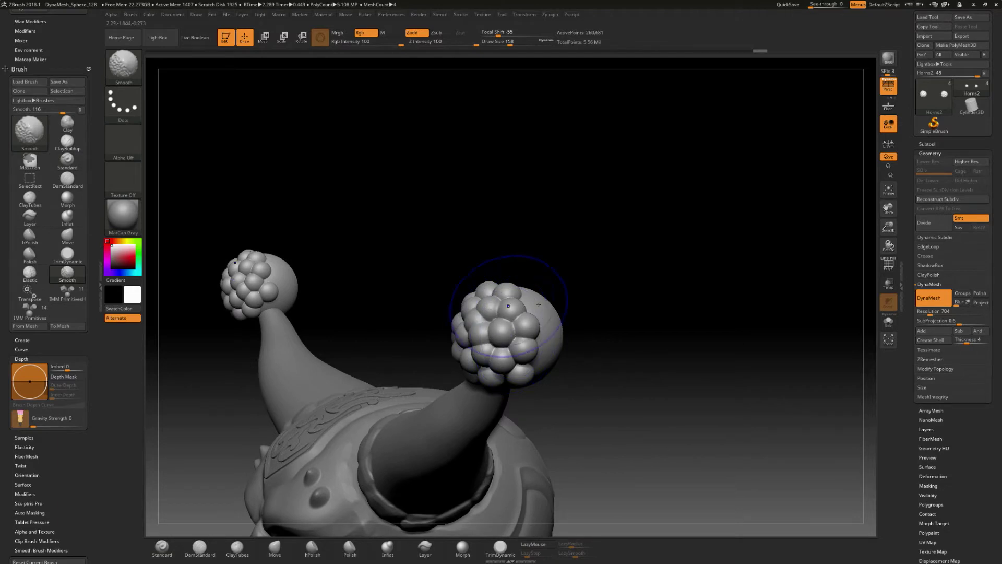
left_click_drag(583, 316, 659, 316)
key("shift")
left_click_drag(415, 352, 443, 360, "shift")
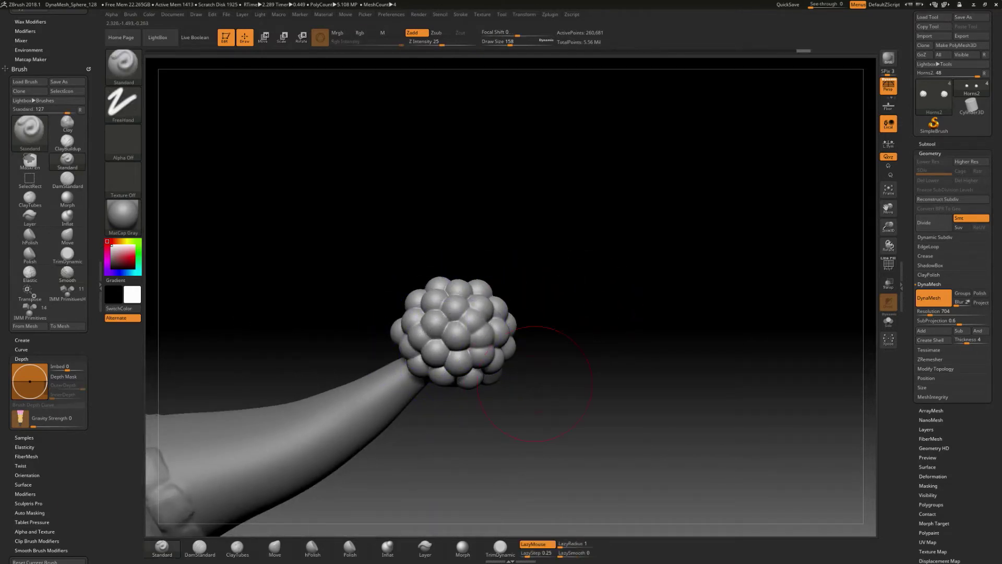
left_click_drag(537, 329, 554, 339)
left_click_drag(469, 373, 481, 391, "shift")
mouse_move(566, 389)
left_mouse_down()
mouse_move(589, 365)
mouse_move(616, 384)
left_mouse_up()
key("shift")
mouse_move(452, 334)
left_mouse_down("shift")
mouse_move(469, 374)
mouse_move(505, 365)
left_mouse_up("shift")
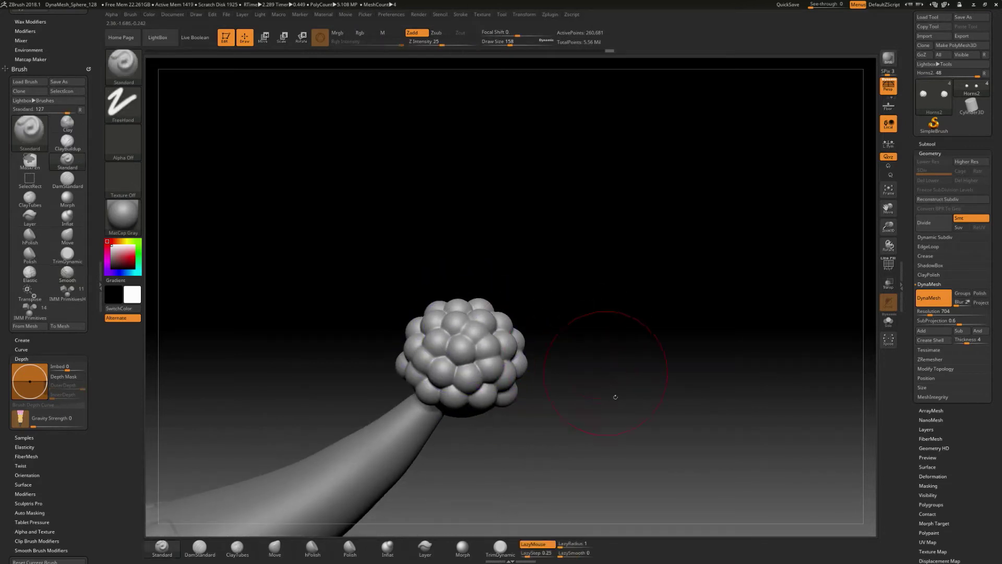
Switch to the Horns subtool and smooth the surface around the base of the horns.
mouse_move(616, 396)
left_mouse_down("alt")
mouse_move(611, 350)
mouse_move(720, 348)
mouse_move(609, 408)
mouse_move(618, 410)
mouse_move(505, 414)
mouse_move(542, 367)
left_mouse_up("alt")
left_click(501, 426, "alt")
left_click_drag(543, 417, 474, 440)
mouse_move(448, 375)
left_mouse_down("shift")
mouse_move(471, 363)
mouse_move(452, 393)
left_mouse_up("shift")
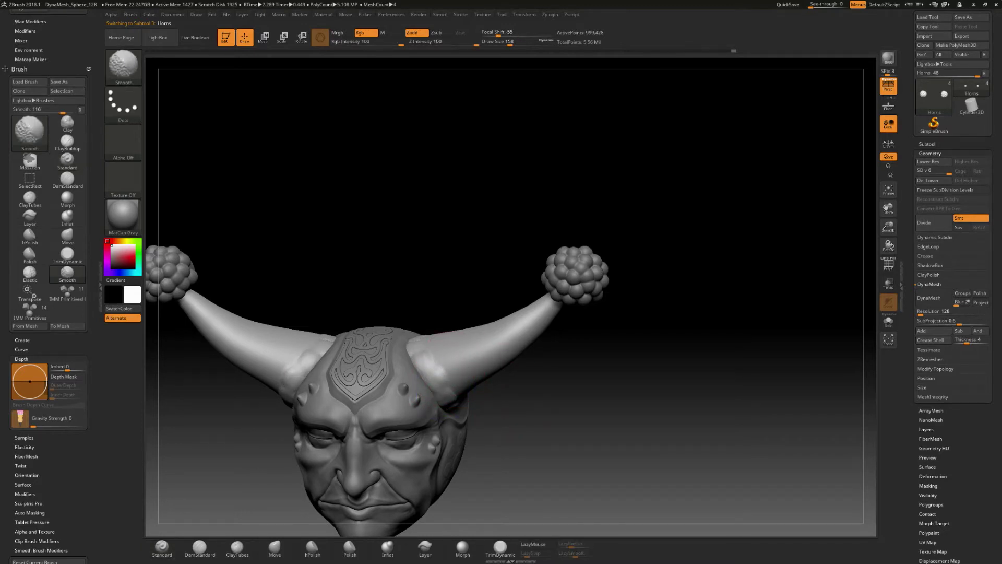
mouse_move(626, 407)
left_mouse_down()
mouse_move(485, 405)
mouse_move(496, 403)
left_mouse_up()
left_click_drag(514, 385, 509, 395, "shift")
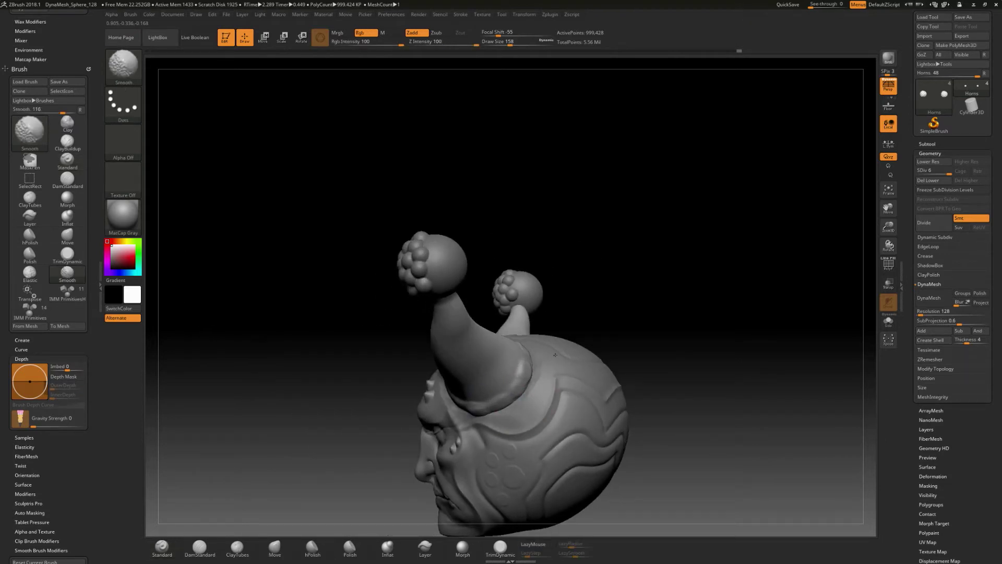
Carve the first crease across the front of the horn base with the DamStandard brush.
left_click_drag(378, 417, 517, 421)
left_click(200, 546)
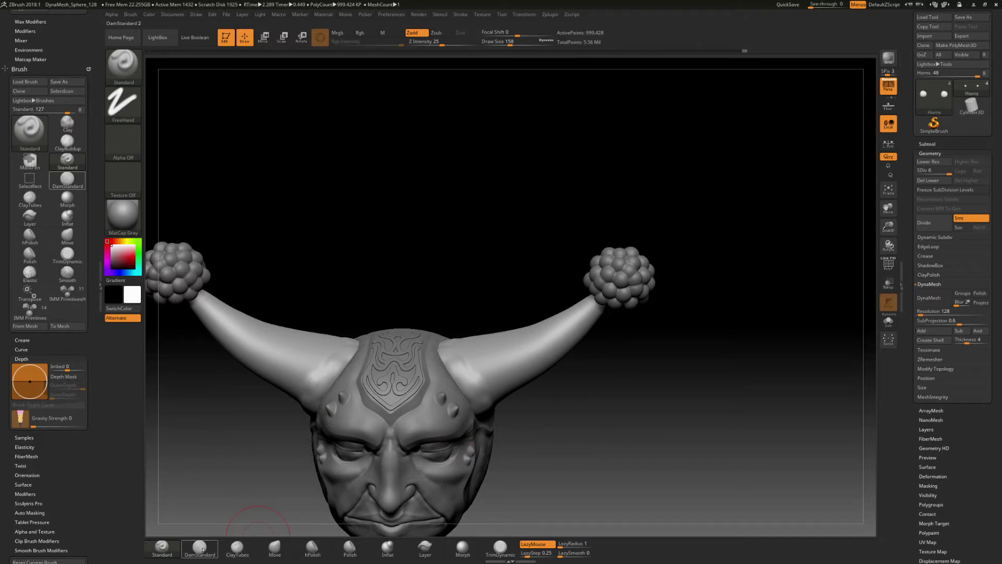
right_click_drag(588, 375, 527, 408)
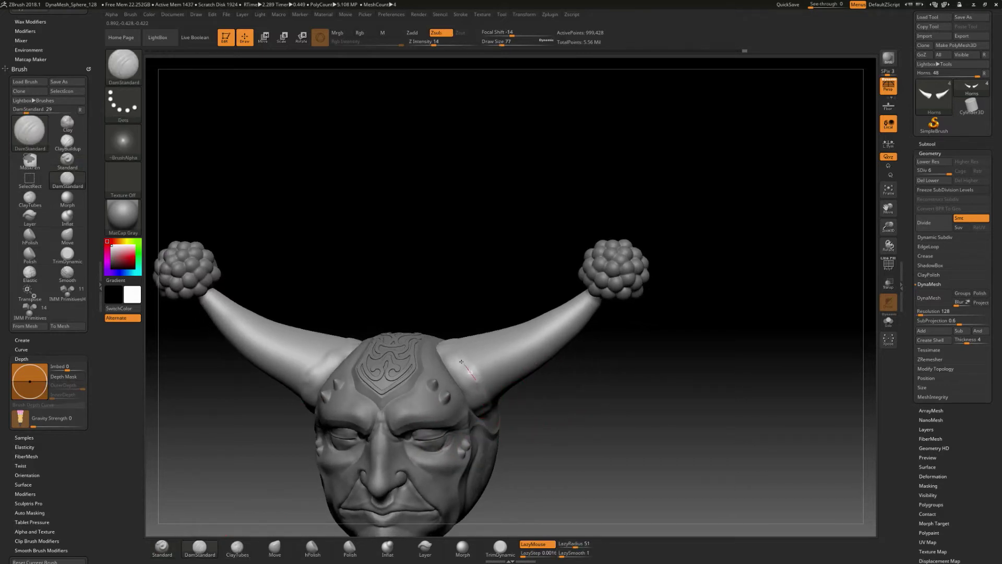
left_click_drag(461, 362, 452, 345)
right_click_drag(475, 295, 458, 339)
left_click_drag(461, 367, 495, 398)
right_click_drag(496, 398, 445, 352)
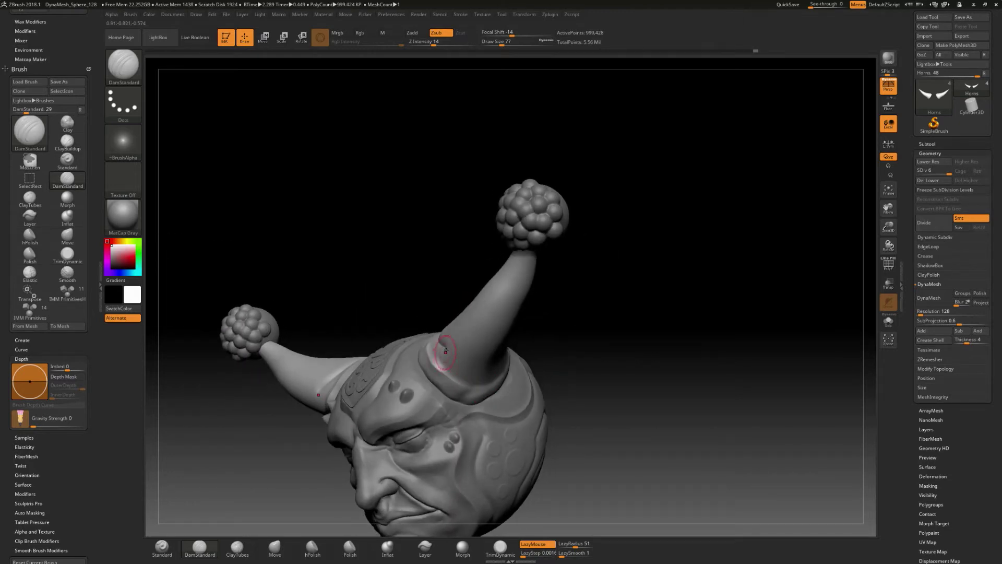
Extend the DamStandard creases around the side and upper face of the horn base to form a collar.
left_click_drag(448, 361, 457, 369)
right_click_drag(488, 364, 515, 404)
left_click_drag(477, 368, 517, 321)
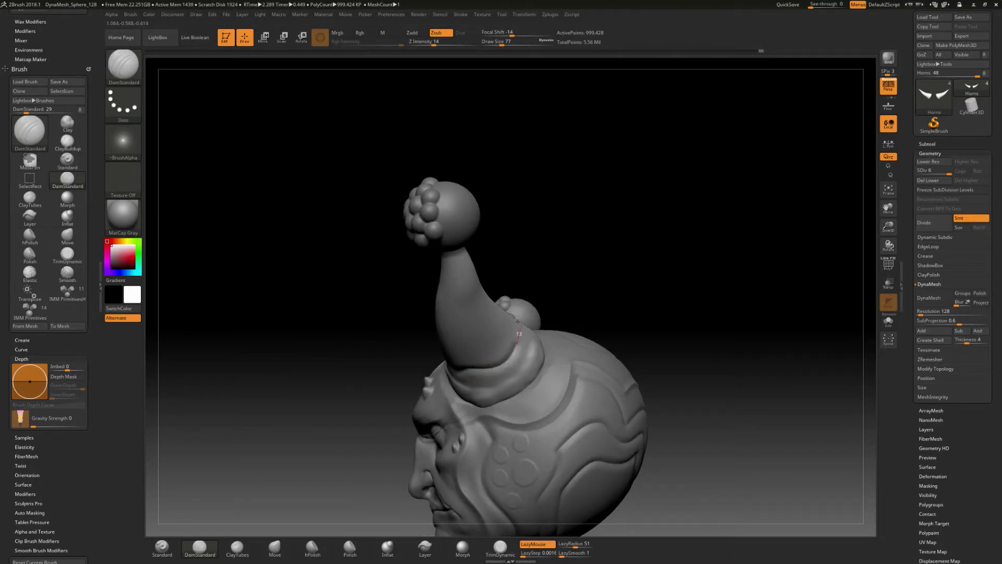
right_click_drag(520, 353, 611, 268)
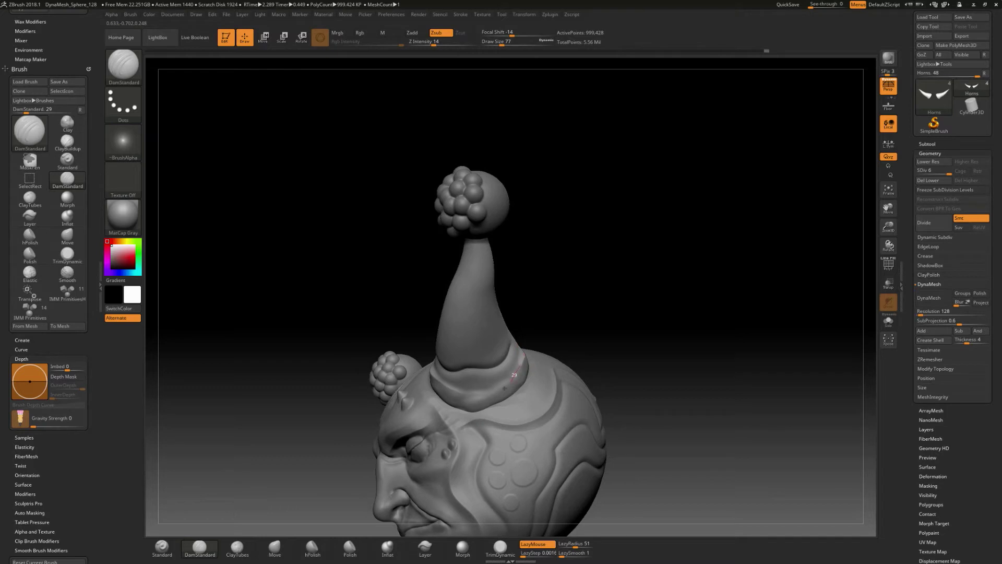
mouse_move(514, 374)
left_mouse_down()
mouse_move(493, 390)
mouse_move(445, 387)
left_mouse_up()
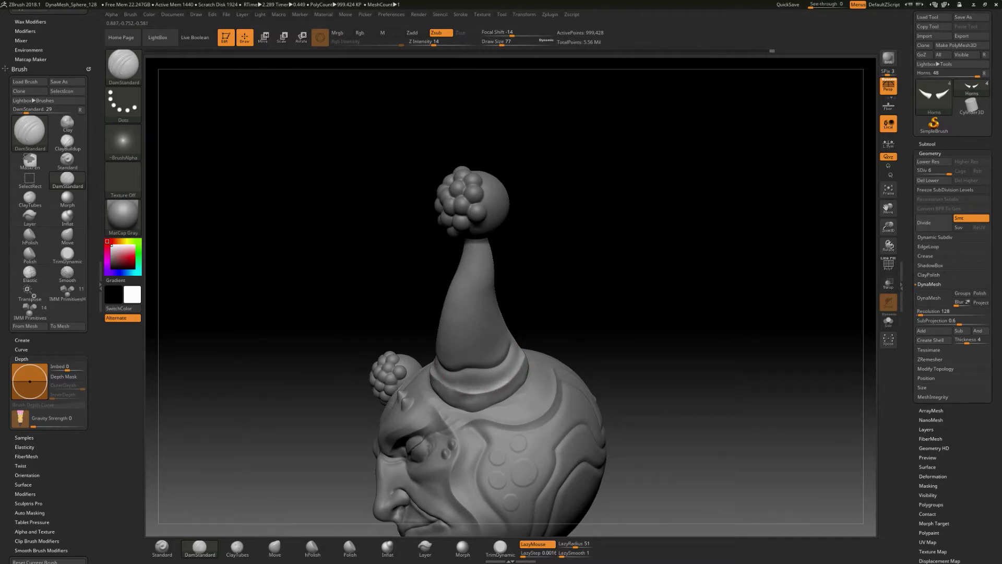
mouse_move(564, 324)
right_mouse_down()
mouse_move(611, 313)
mouse_move(608, 345)
right_mouse_up()
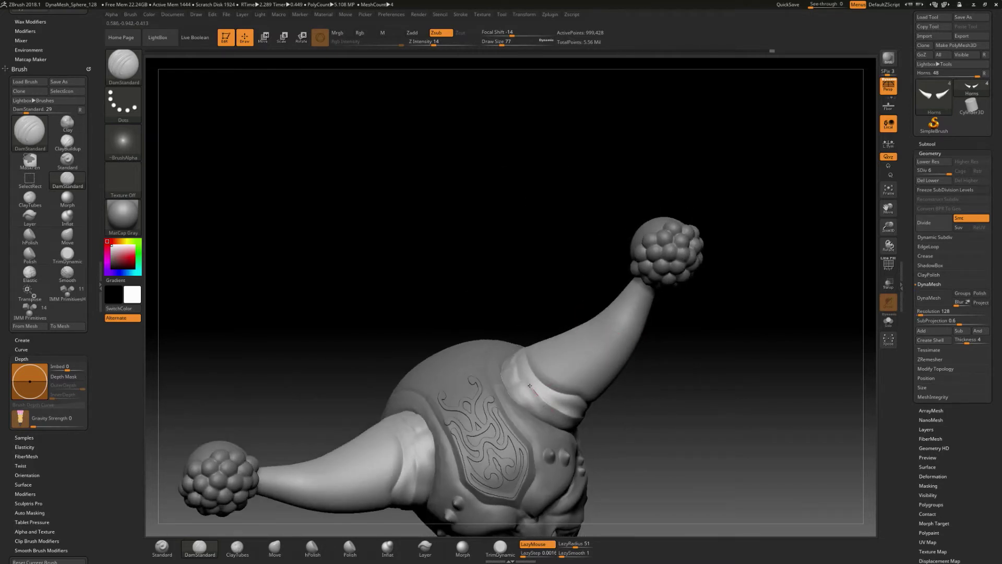
left_click_drag(530, 386, 514, 348)
Carve another DamStandard ring groove above the base collar, across the front and outer side of the horn.
right_click_drag(715, 386, 658, 393)
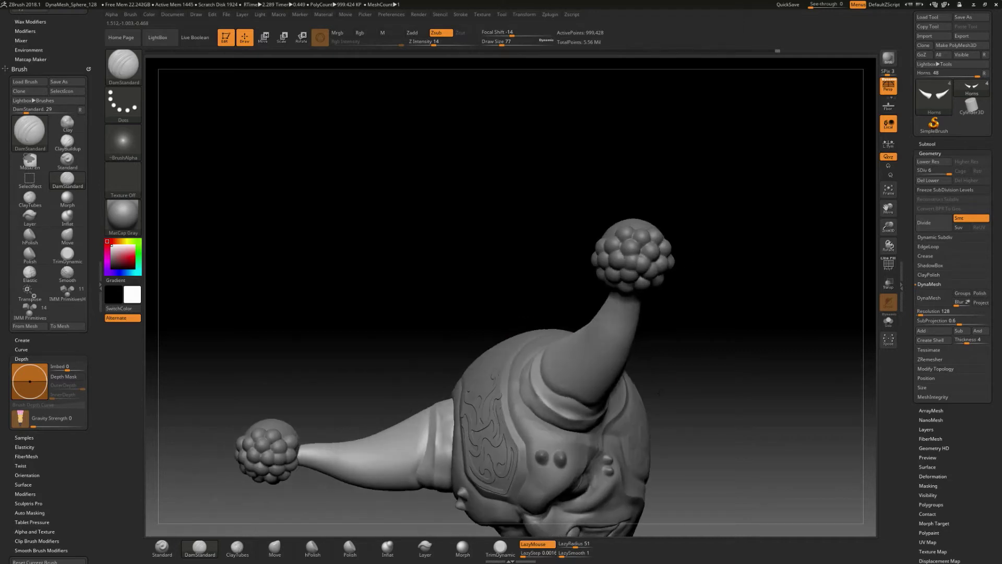
left_click_drag(658, 393, 671, 380)
left_click_drag(556, 357, 633, 394)
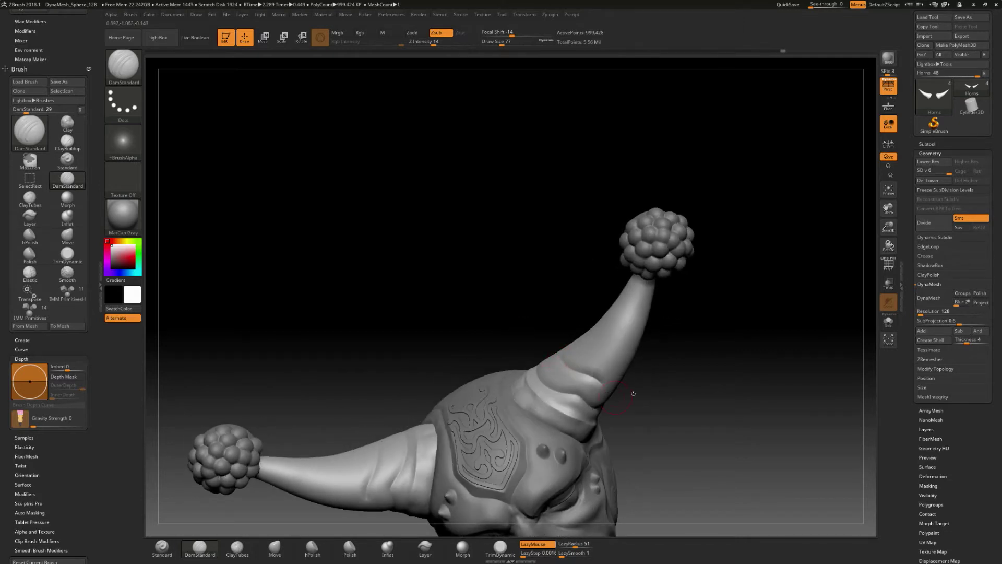
right_click_drag(633, 393, 542, 372)
left_click_drag(556, 373, 599, 351)
right_click_drag(616, 353, 571, 365)
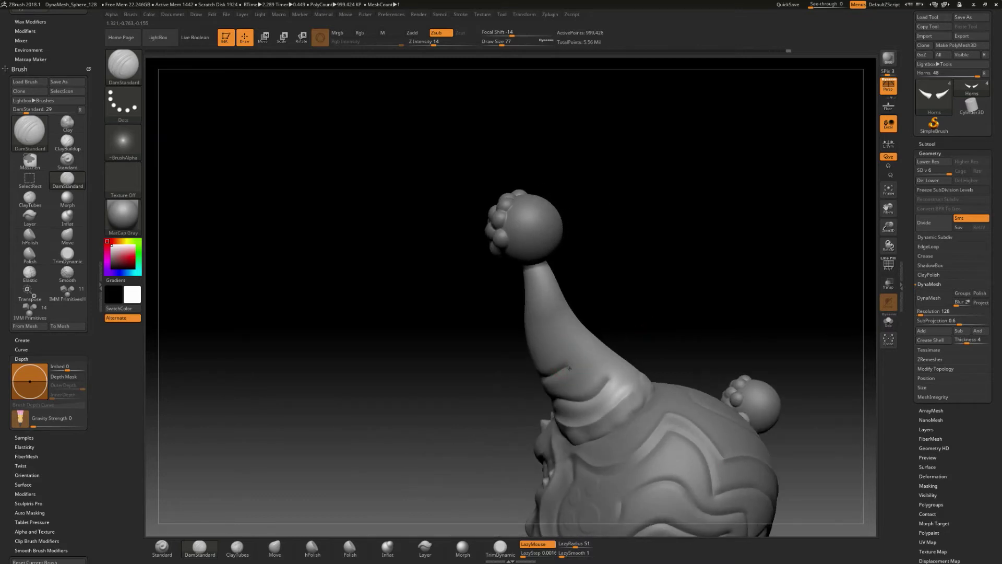
left_click_drag(591, 383, 633, 365)
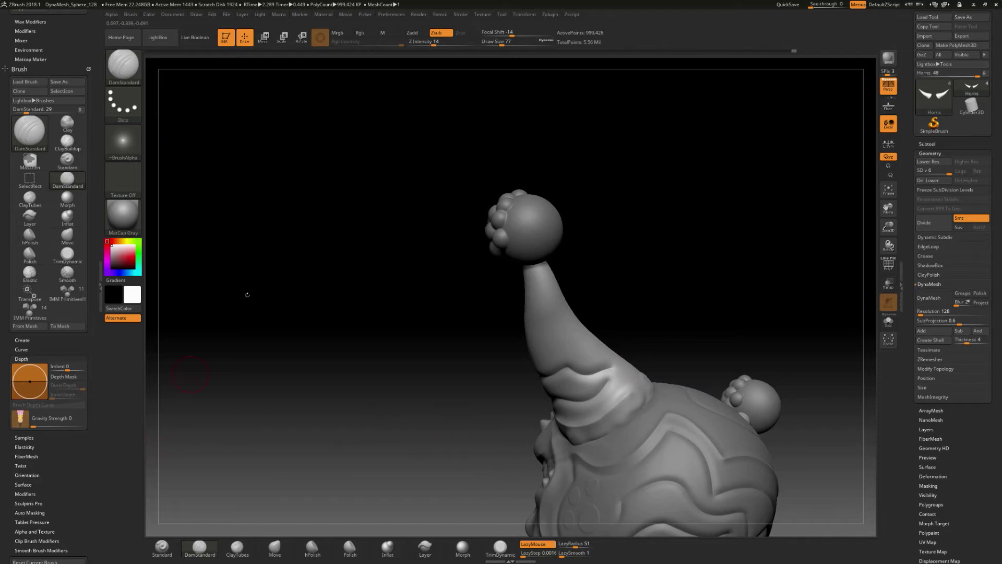
Continue the ring grooves across the back and upper side of the horn.
scroll(58, 313, "down", 8)
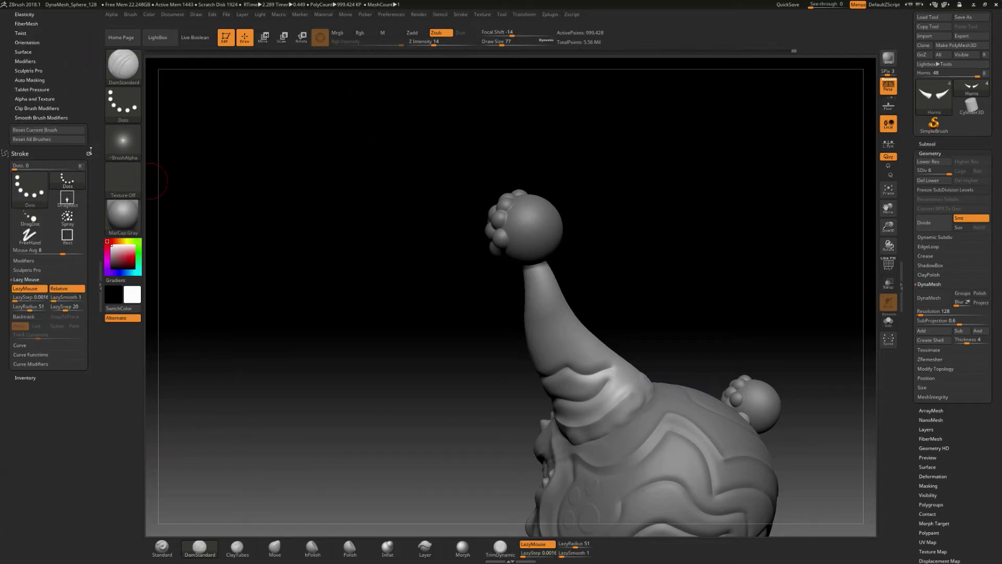
right_click_drag(630, 368, 580, 383)
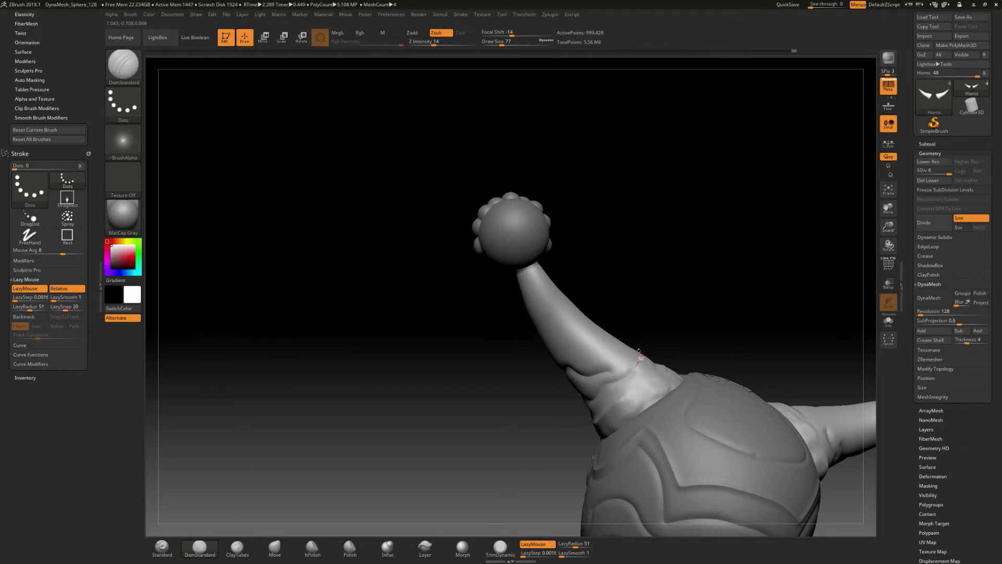
left_click_drag(606, 373, 647, 362)
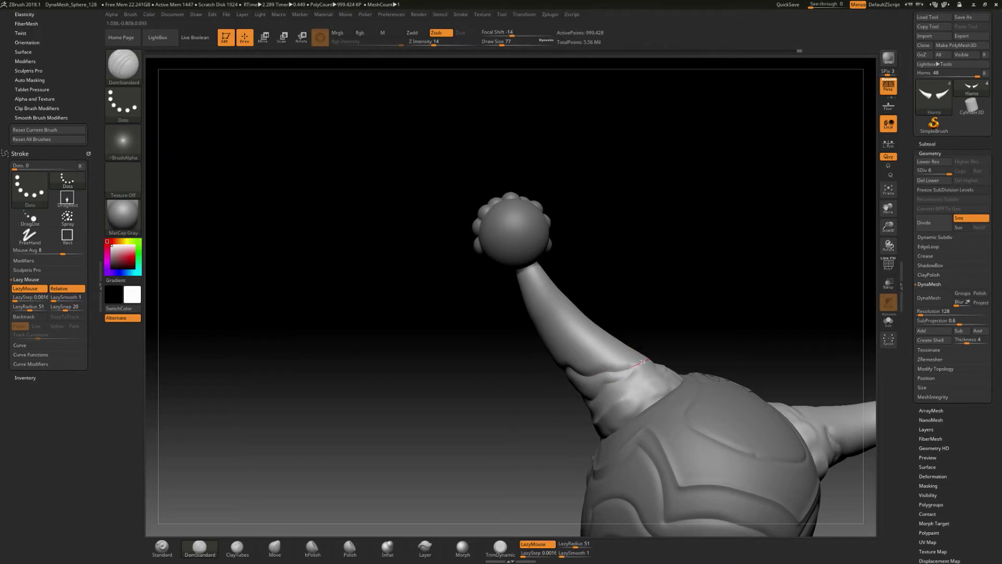
mouse_move(675, 327)
left_mouse_down()
mouse_move(676, 376)
mouse_move(666, 397)
left_mouse_up()
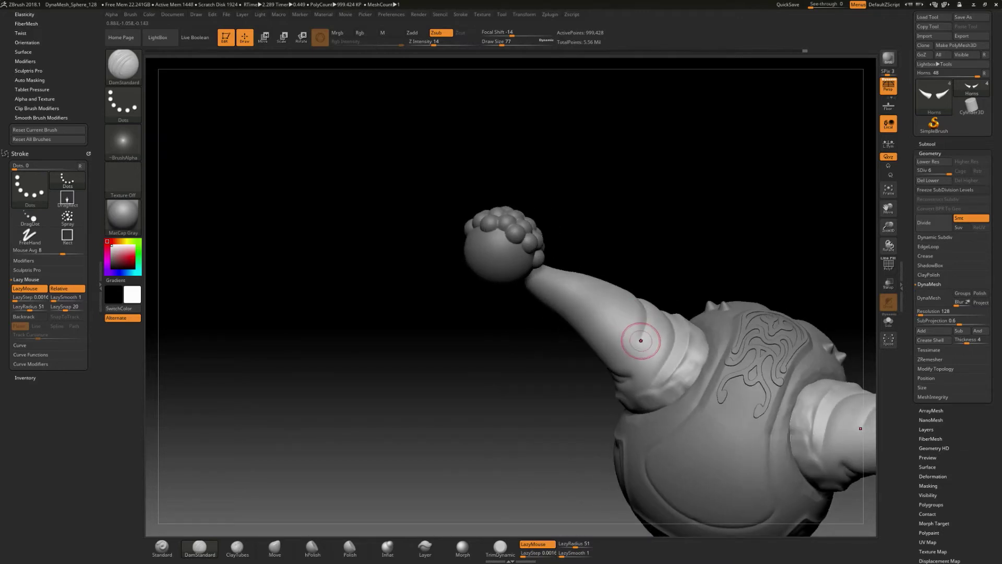
mouse_move(641, 341)
left_mouse_down()
mouse_move(607, 351)
mouse_move(617, 307)
left_mouse_up()
Carve further wavy ring grooves around the middle of the horn with DamStandard.
mouse_move(559, 379)
left_mouse_down()
mouse_move(647, 365)
mouse_move(705, 313)
left_mouse_up()
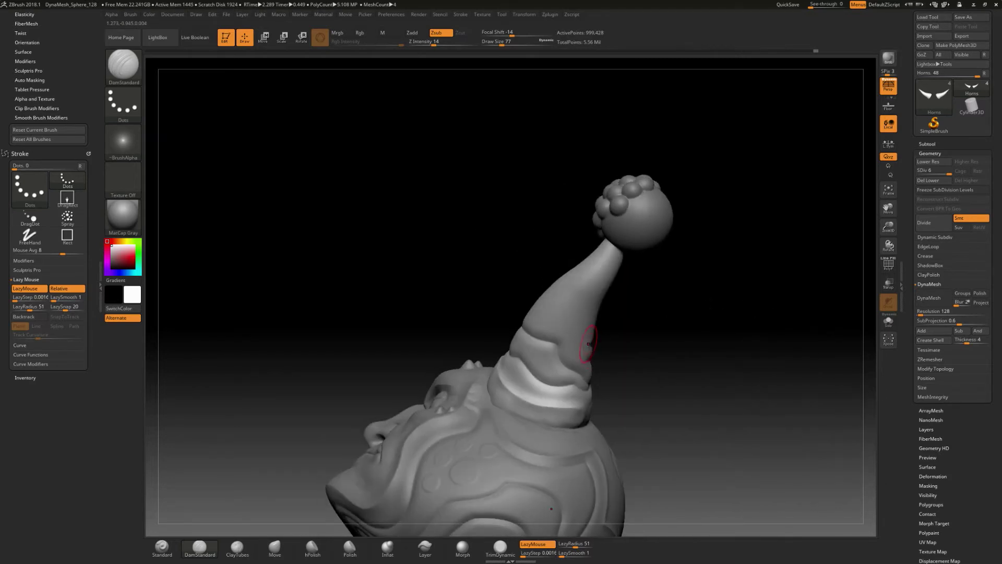
left_click_drag(570, 309, 544, 294)
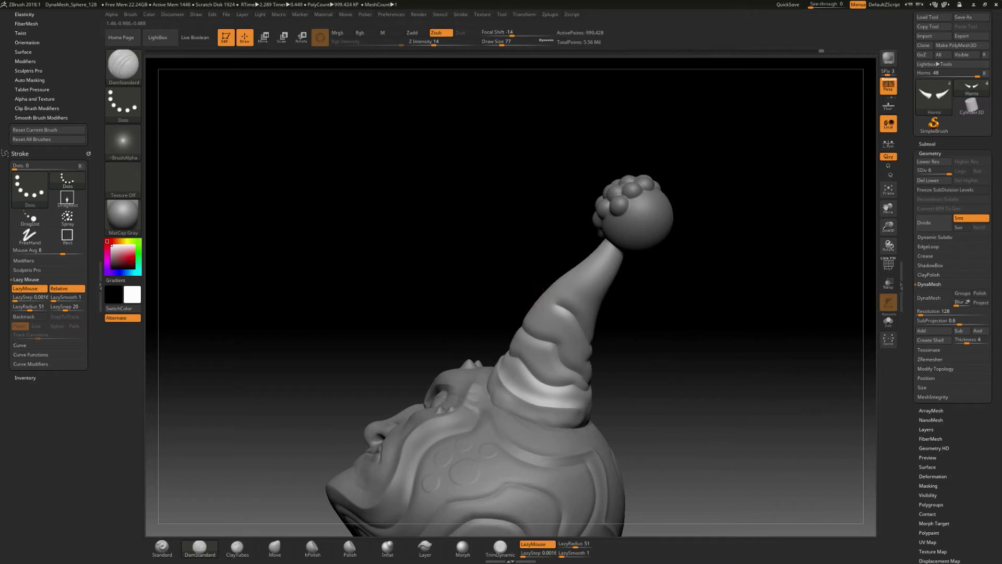
left_click_drag(460, 298, 553, 368)
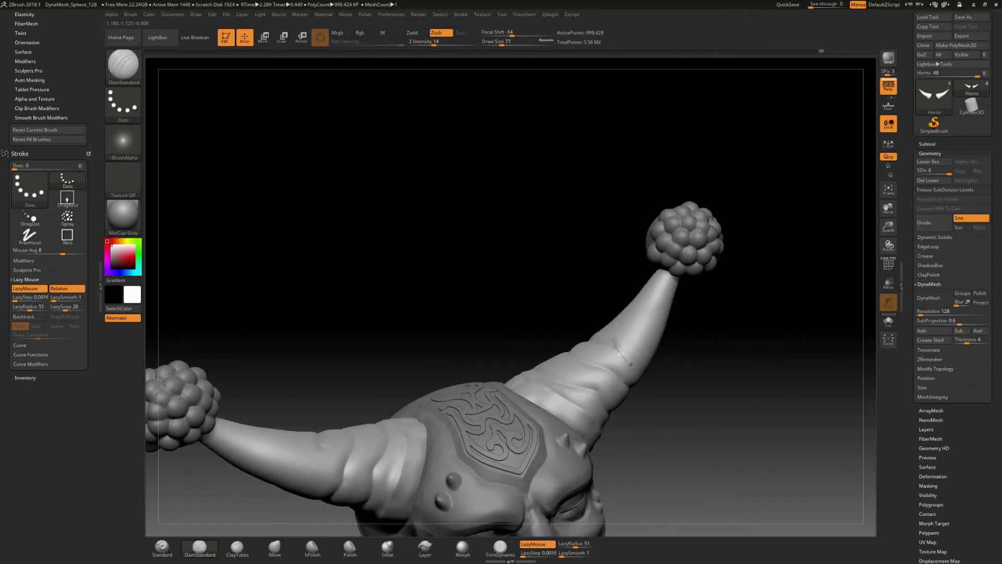
mouse_move(621, 352)
right_mouse_down()
mouse_move(686, 375)
mouse_move(627, 359)
right_mouse_up()
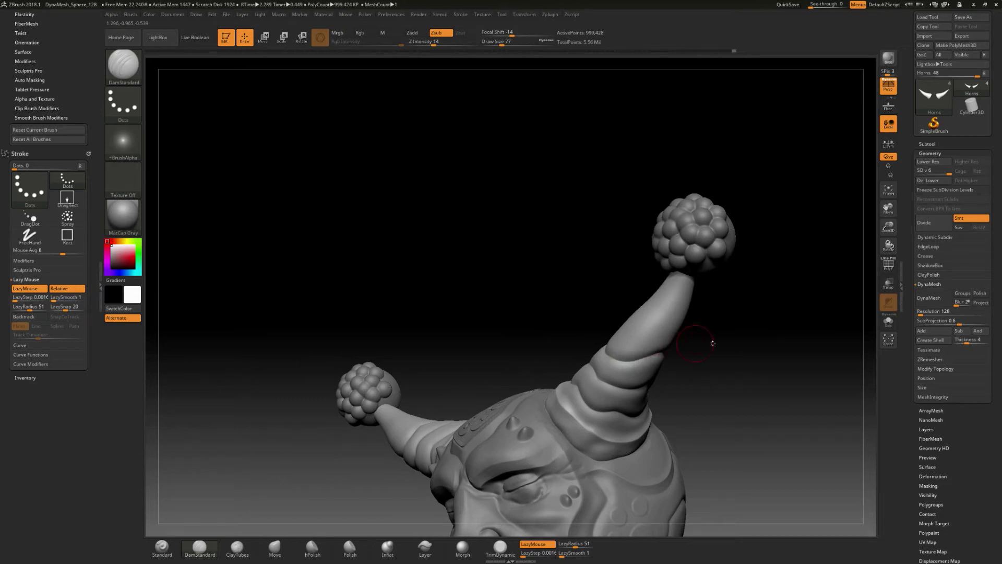
right_click_drag(711, 340, 666, 338)
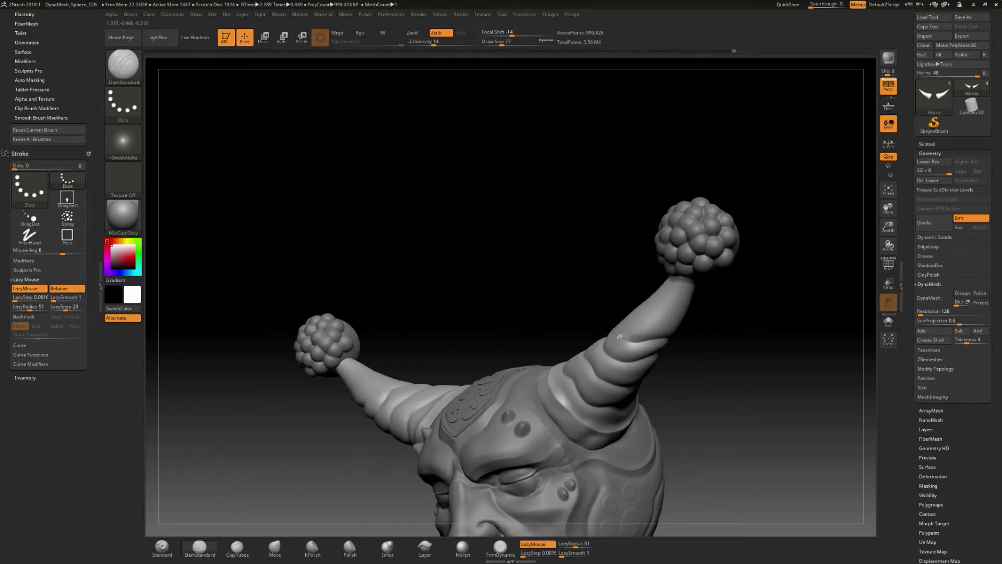
Carve DamStandard ring grooves around the upper middle of the horn, covering its front, back and outer side.
right_click_drag(628, 287, 653, 353)
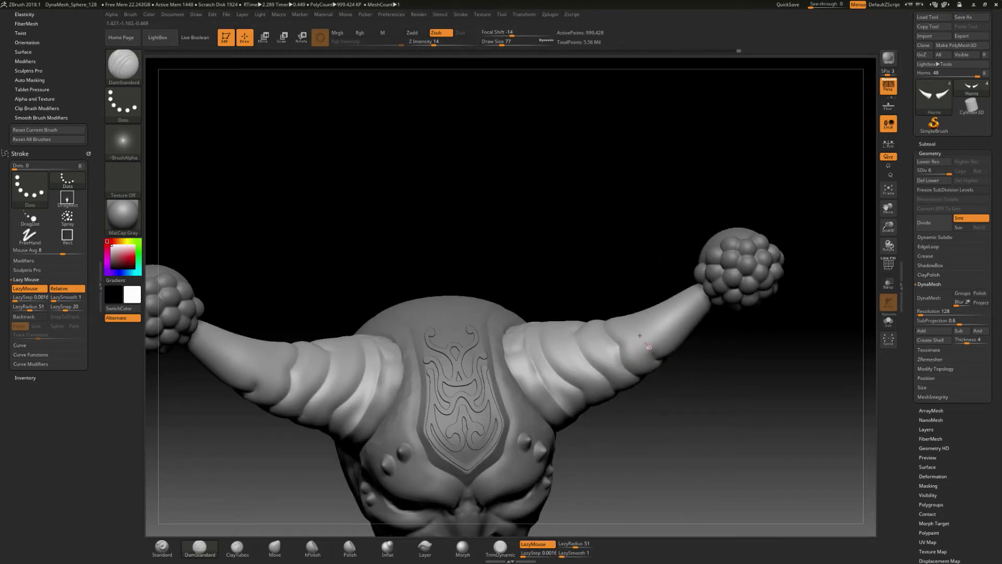
right_click_drag(652, 302, 672, 339)
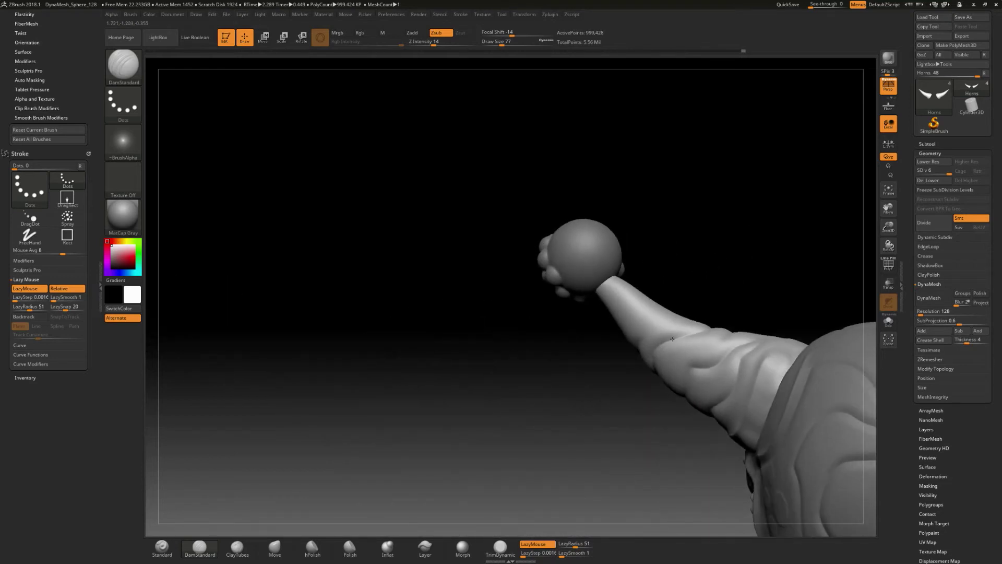
right_click_drag(682, 288, 621, 340)
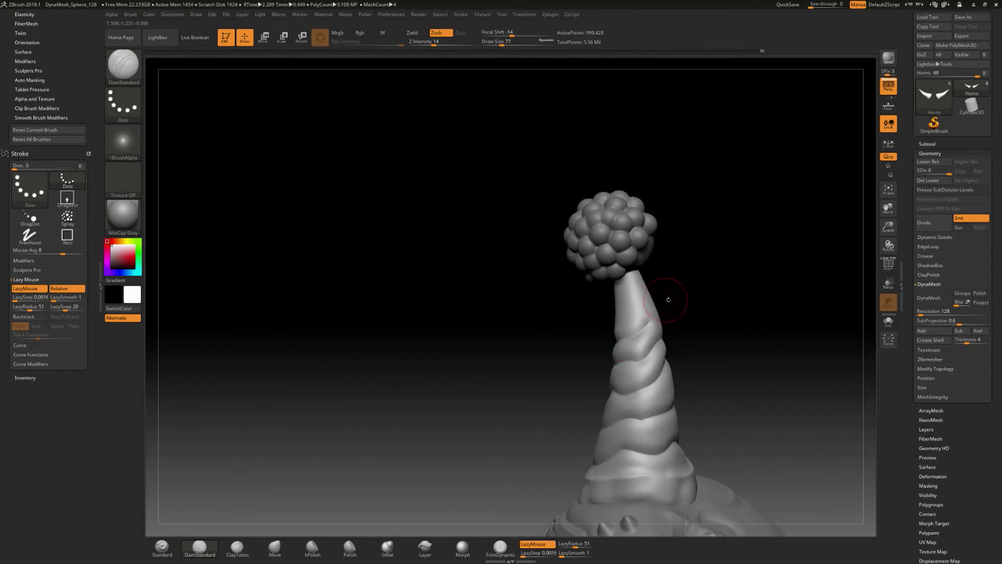
right_click_drag(694, 288, 694, 298)
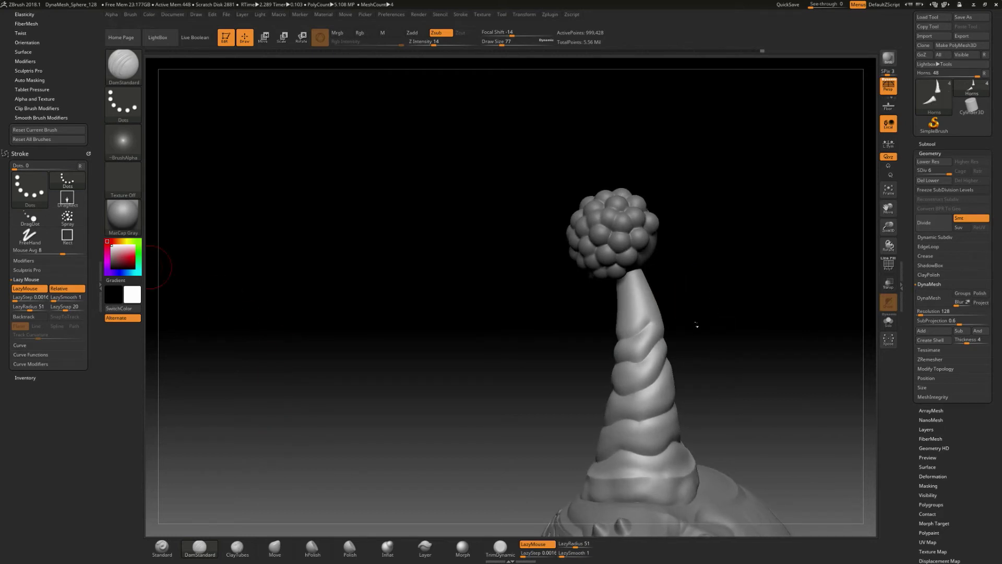
right_click_drag(765, 312, 597, 342)
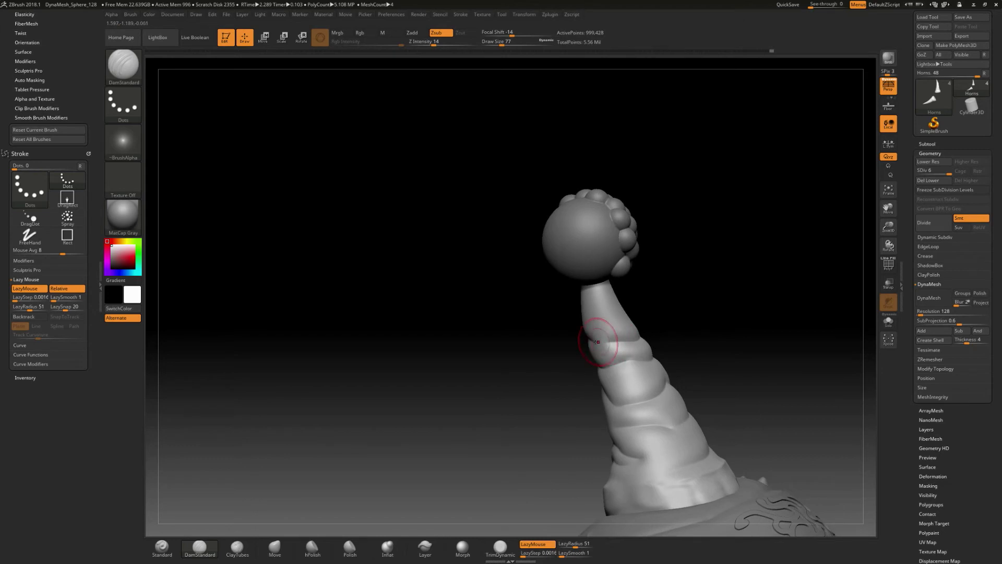
Carve the last DamStandard ring grooves around the narrow end of the horn, just below the tip sphere.
left_click_drag(626, 341, 639, 338)
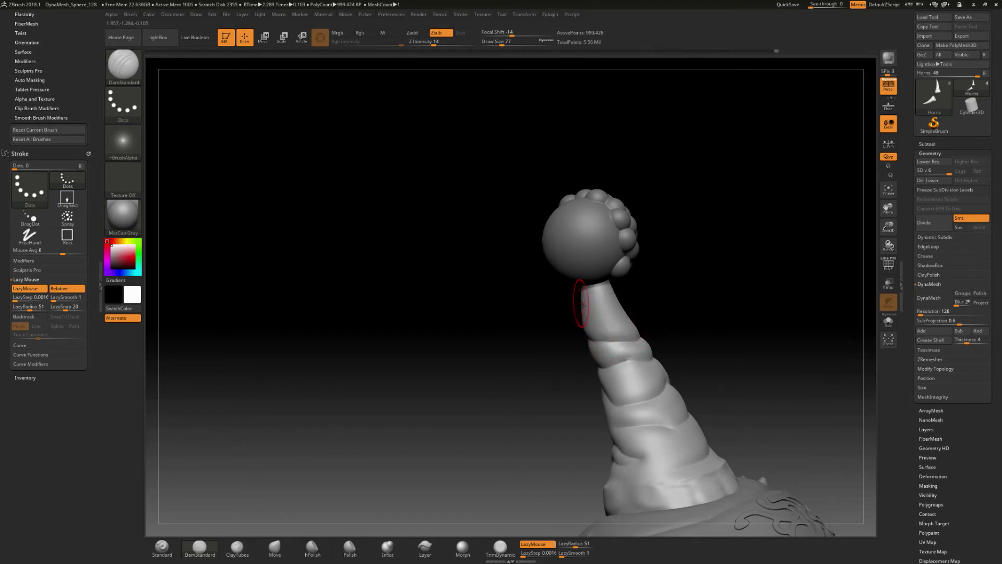
left_click_drag(583, 305, 630, 307)
right_click_drag(654, 336, 589, 313)
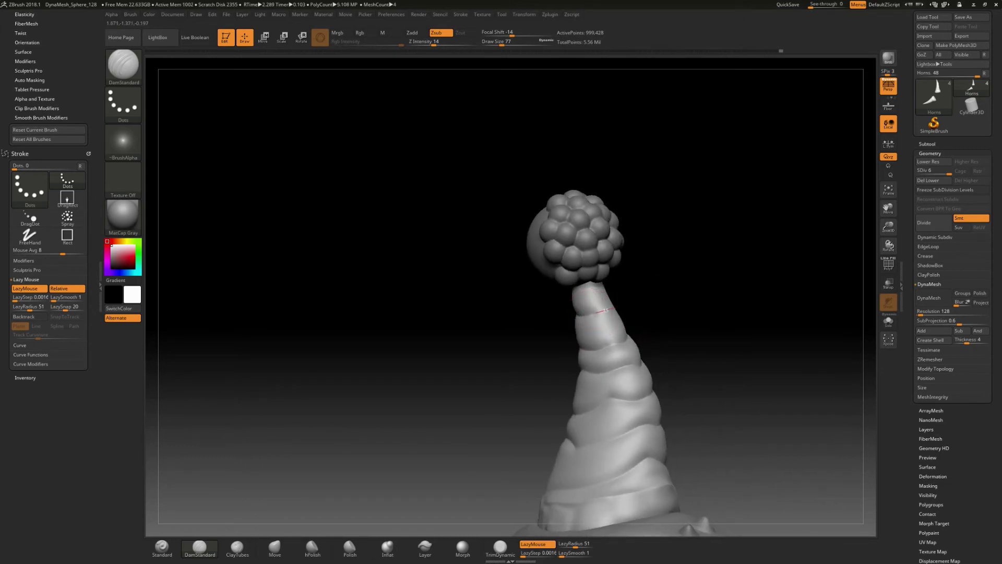
right_click_drag(668, 287, 604, 313)
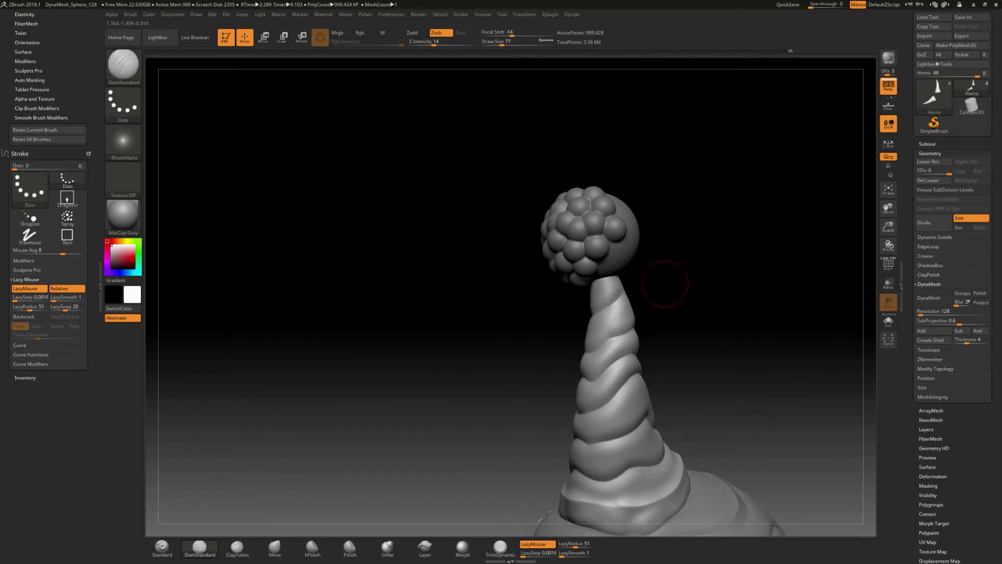
right_click_drag(664, 279, 617, 292)
left_click_drag(597, 312, 627, 293)
right_click_drag(659, 306, 729, 288)
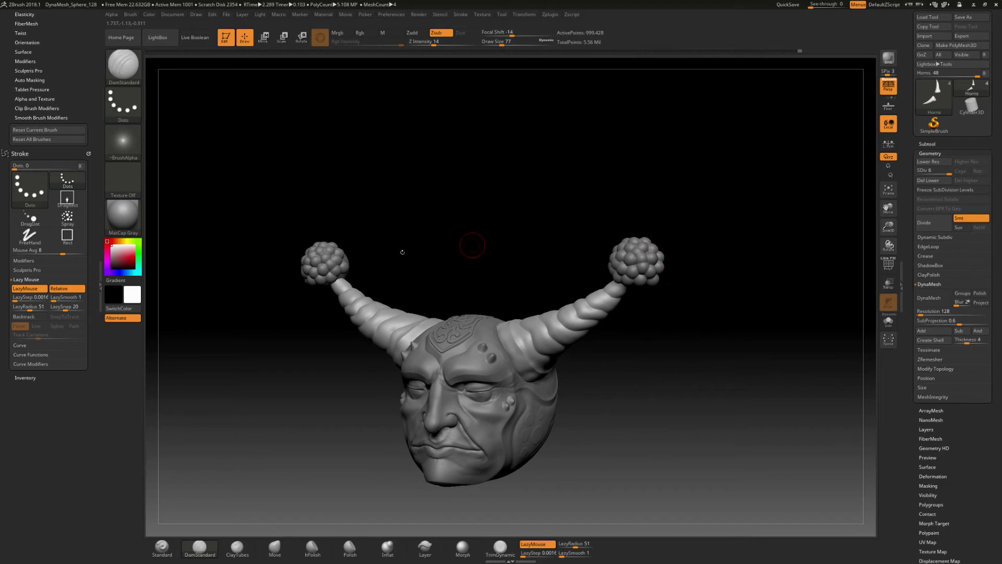
Select the Horns2 sphere clusters and centre the transform gizmo on one cluster with its orientation reset.
left_click(647, 267, "alt")
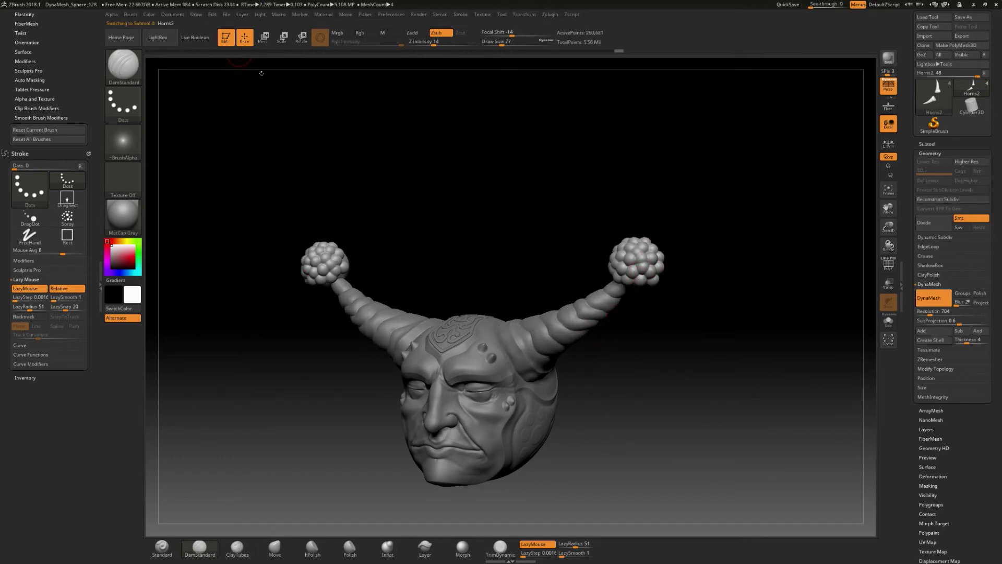
left_click(264, 36)
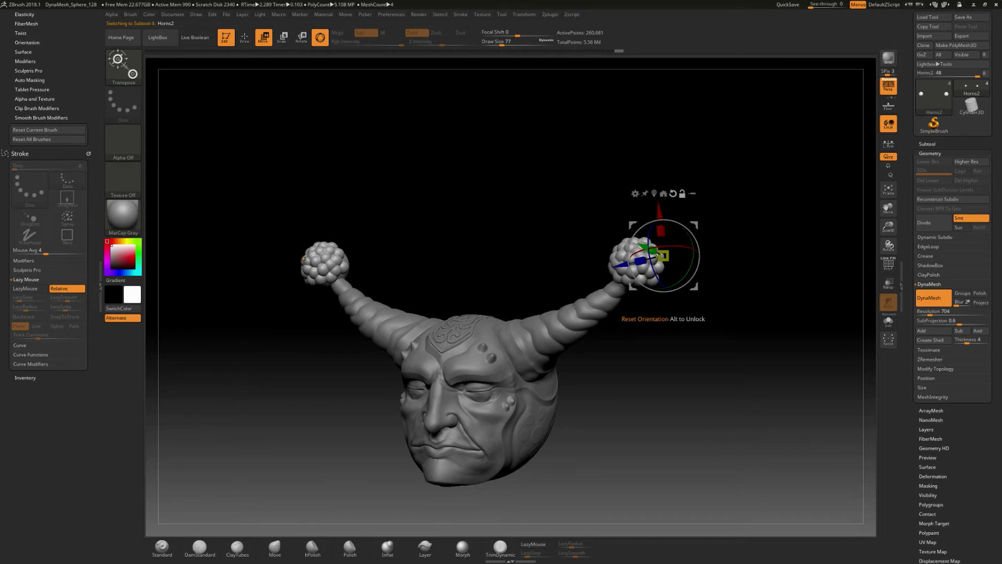
left_click_drag(663, 255, 637, 263, "alt")
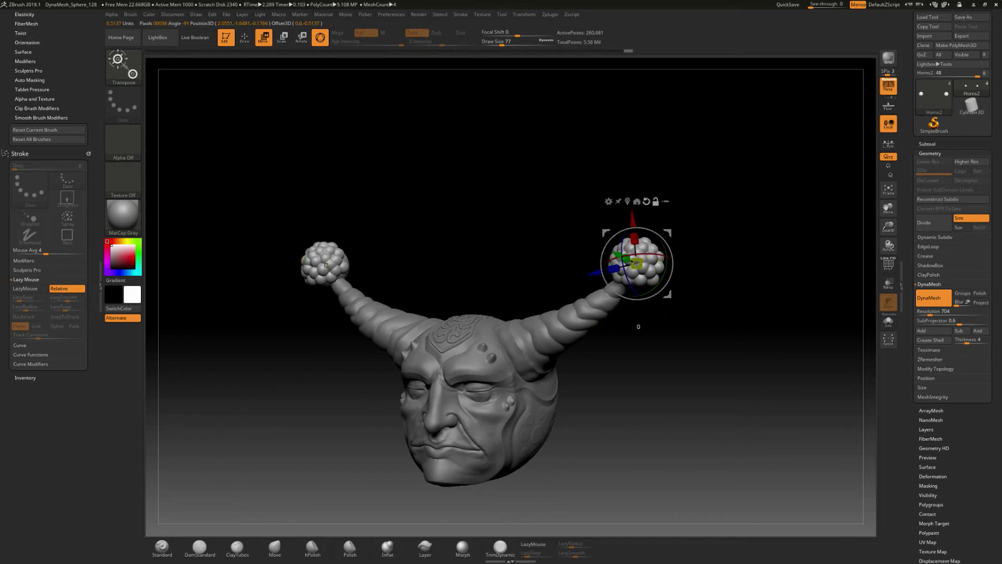
left_click(646, 201, "alt")
mouse_move(637, 263)
left_mouse_down()
mouse_move(732, 265)
mouse_move(638, 264)
left_mouse_up()
key("ctrl+z")
key("ctrl+z")
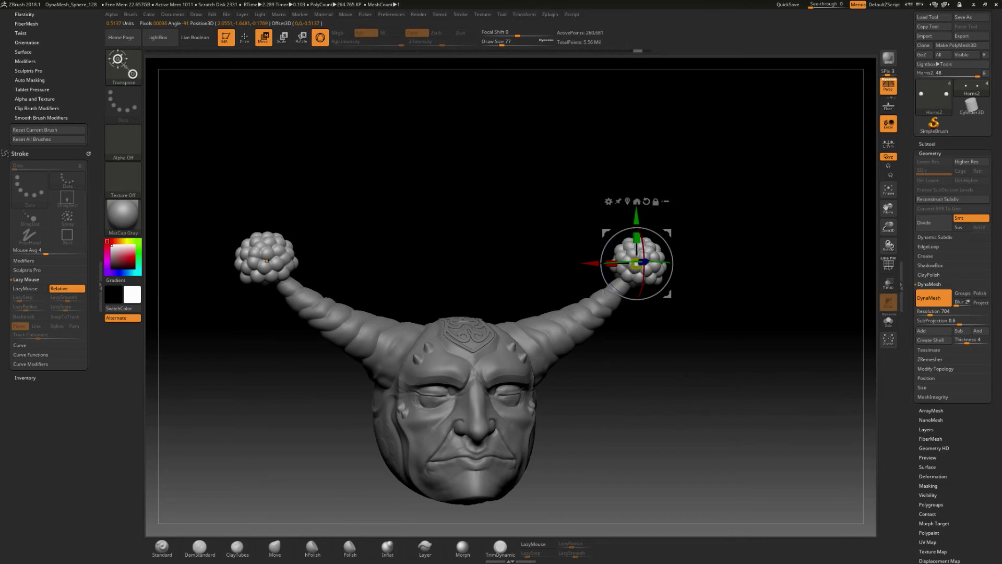
Enable local symmetry and uniformly scale down both sphere clusters about their own centres.
mouse_move(728, 290)
left_mouse_down()
mouse_move(679, 291)
mouse_move(714, 290)
left_mouse_up()
mouse_move(637, 264)
left_mouse_down()
mouse_move(722, 287)
mouse_move(638, 262)
left_mouse_up()
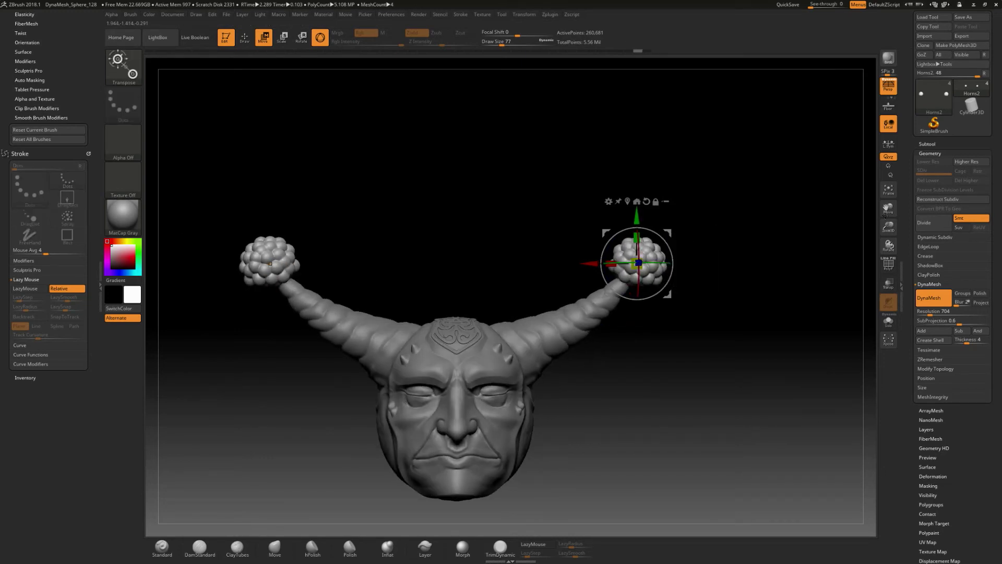
left_click(889, 142)
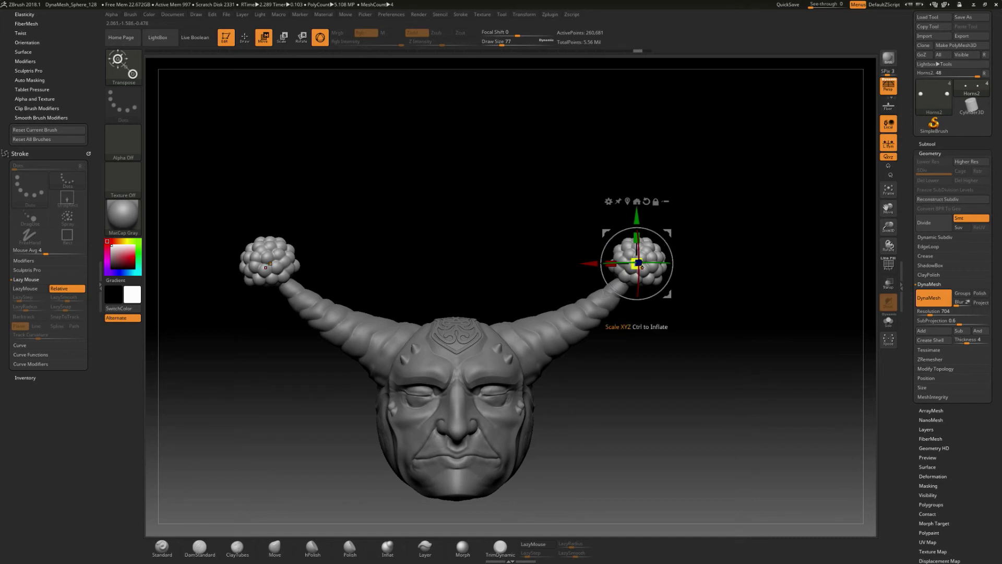
left_click_drag(642, 268, 638, 265)
left_click_drag(699, 344, 665, 337)
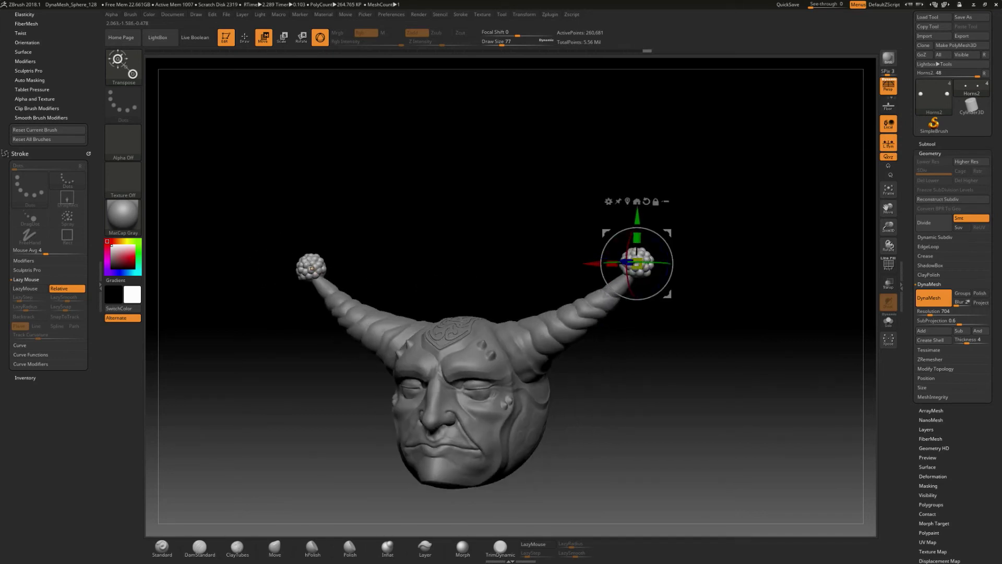
Tilt the gizmo to follow the horn's direction and shift the smaller sphere clusters so they sit on the horn tips.
left_click_drag(669, 253, 669, 274)
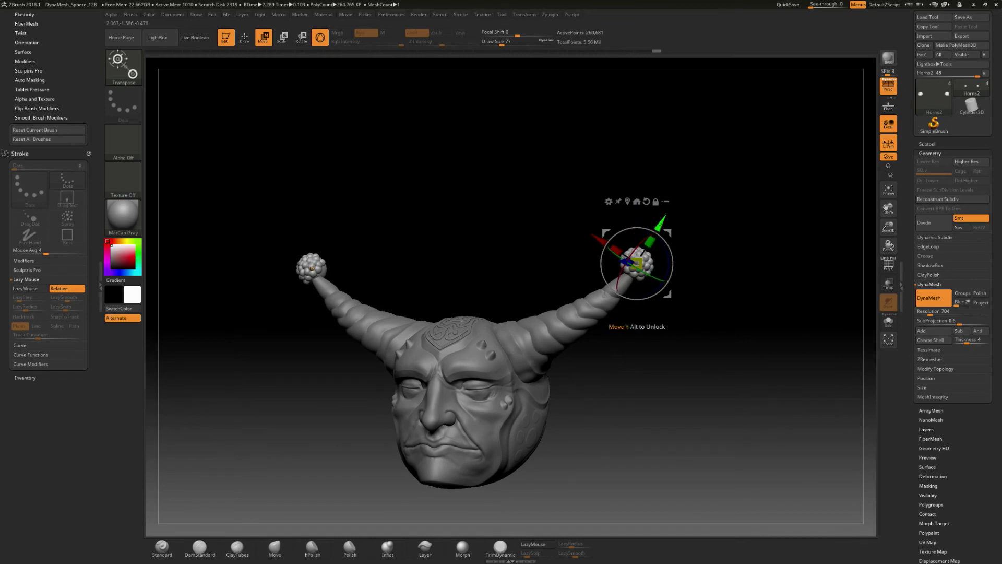
left_click_drag(659, 224, 658, 228)
left_click_drag(597, 244, 601, 246)
left_click_drag(662, 228, 664, 226)
mouse_move(731, 292)
left_mouse_down()
mouse_move(584, 298)
mouse_move(731, 292)
left_mouse_up()
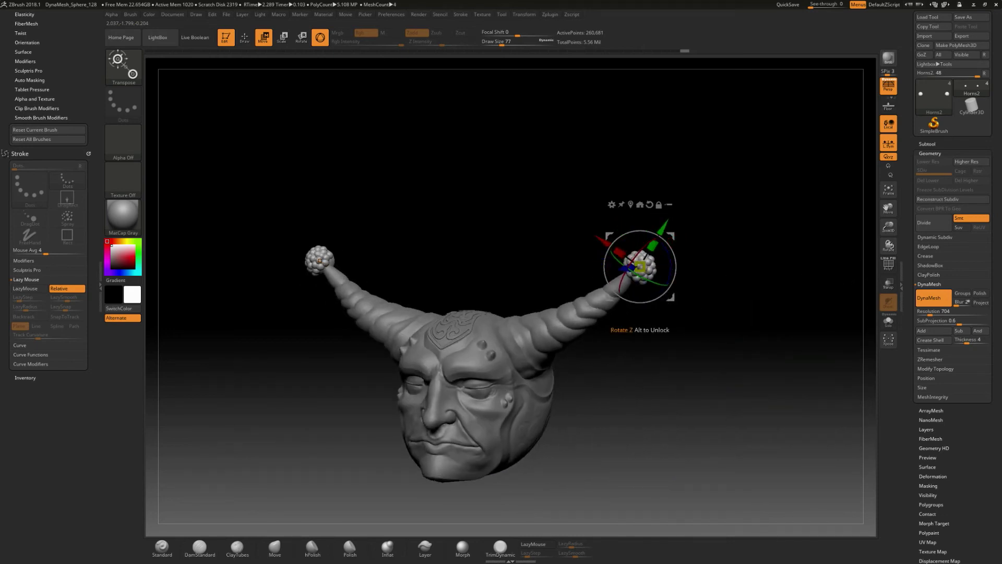
left_click_drag(669, 255, 670, 263)
left_click_drag(730, 293, 666, 298, "shift")
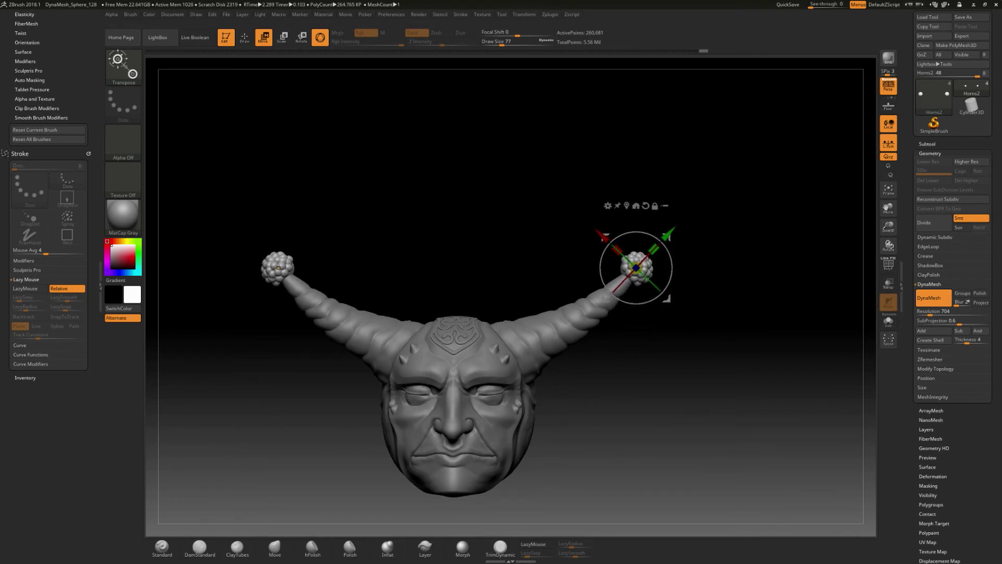
mouse_move(742, 308)
left_mouse_down()
mouse_move(616, 311)
mouse_move(722, 314)
left_mouse_up()
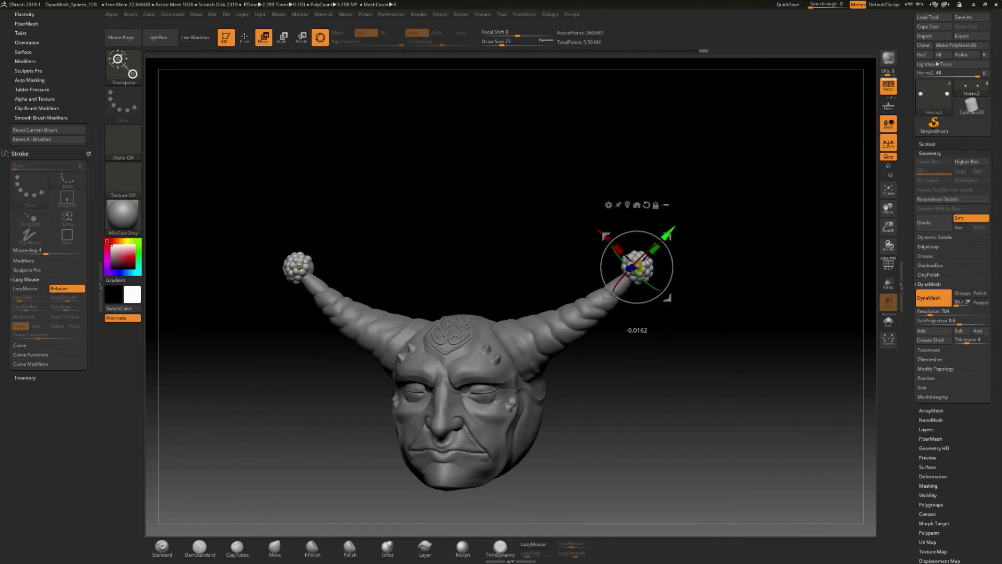
Return to drawing mode and render the head in a close three-quarter view with Best-Preview Render.
key("q")
mouse_move(658, 334)
left_mouse_down()
mouse_move(705, 347)
mouse_move(661, 428)
mouse_move(706, 384)
mouse_move(691, 385)
mouse_move(692, 426)
mouse_move(706, 374)
mouse_move(743, 395)
mouse_move(756, 384)
left_mouse_up()
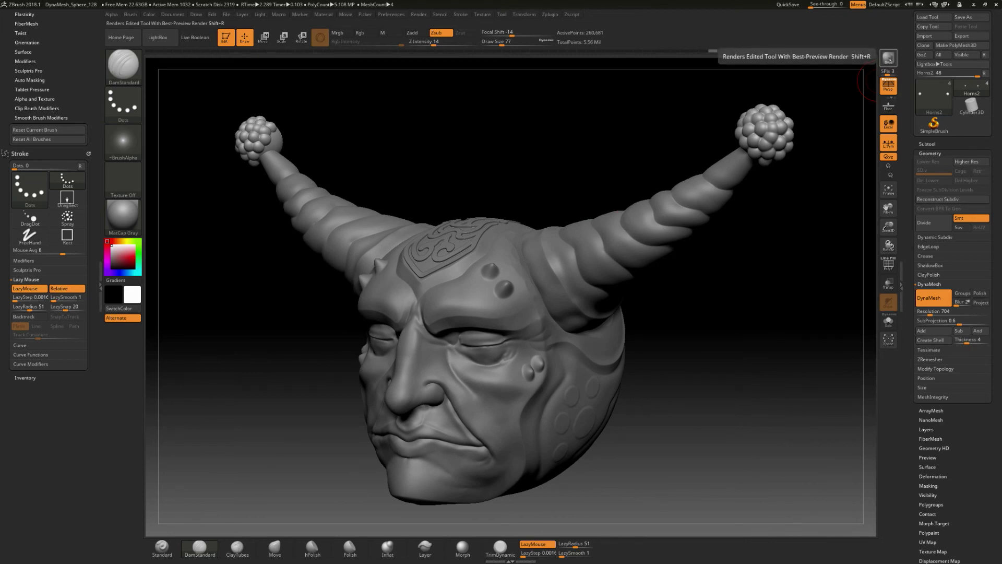
left_click(890, 58)
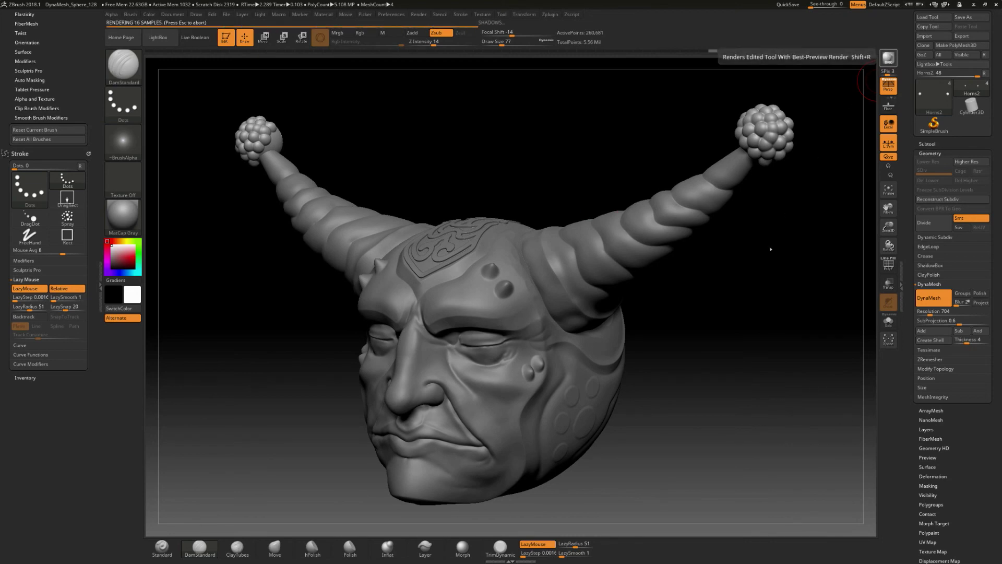